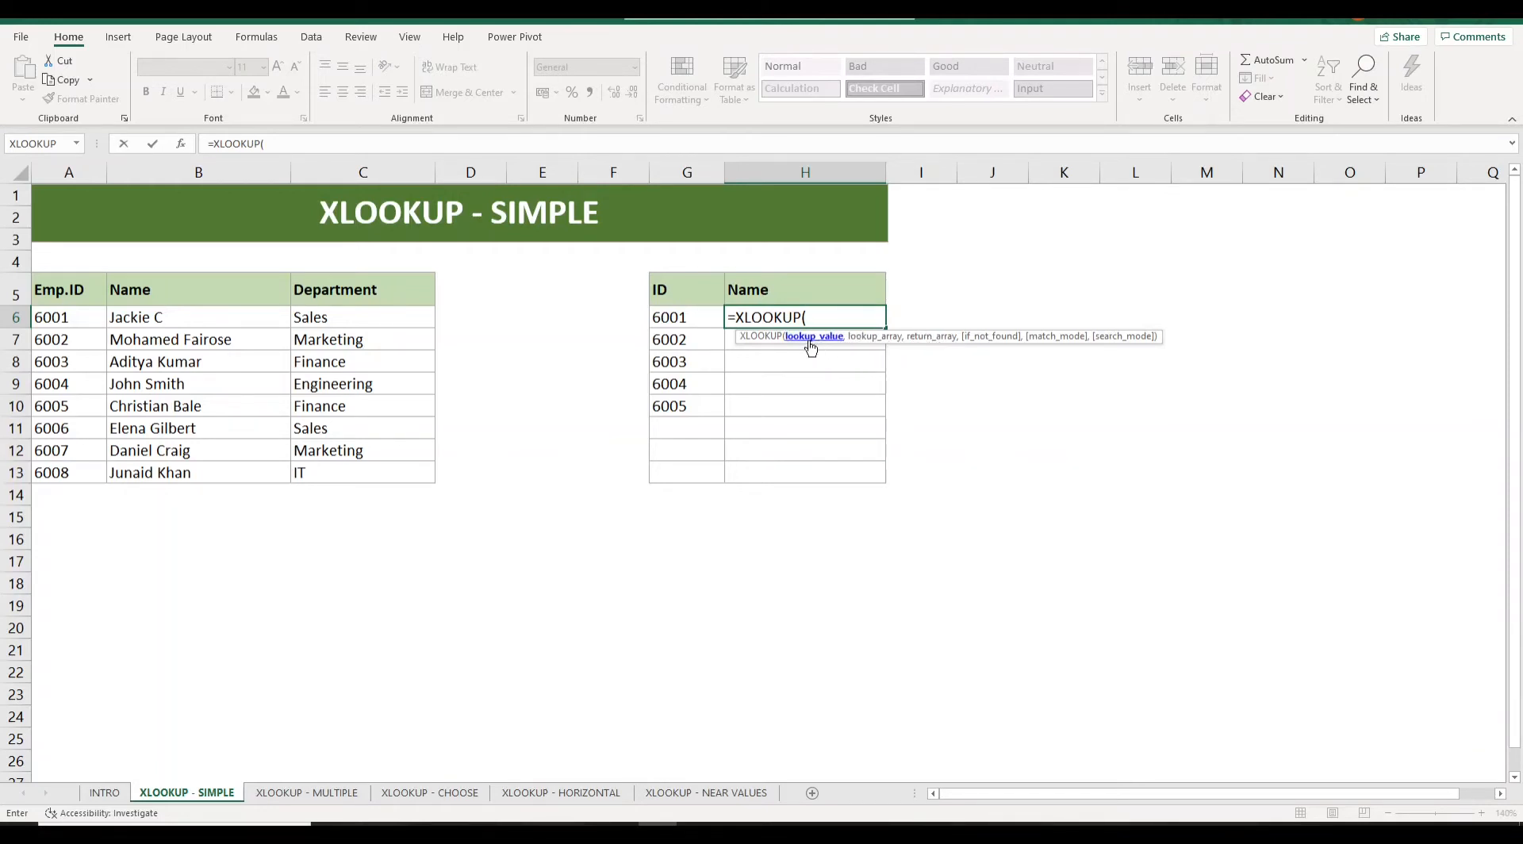
Complete the XLOOKUP formula in H6 with lookup value G6, lookup array $A$6:$A$13 and return array $B$6:$B$13
left_click(684, 318)
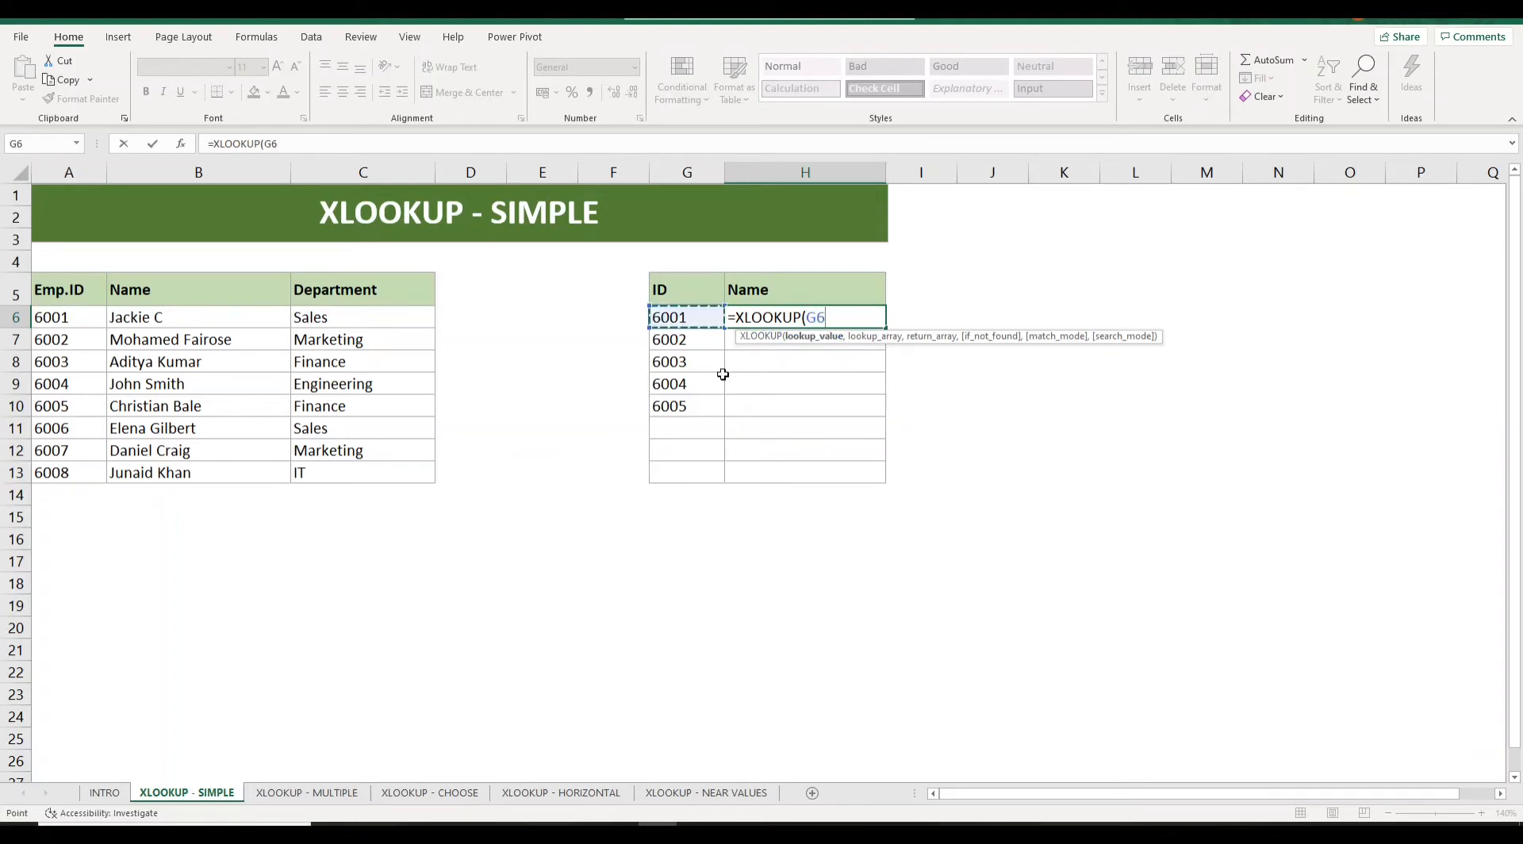
type(",")
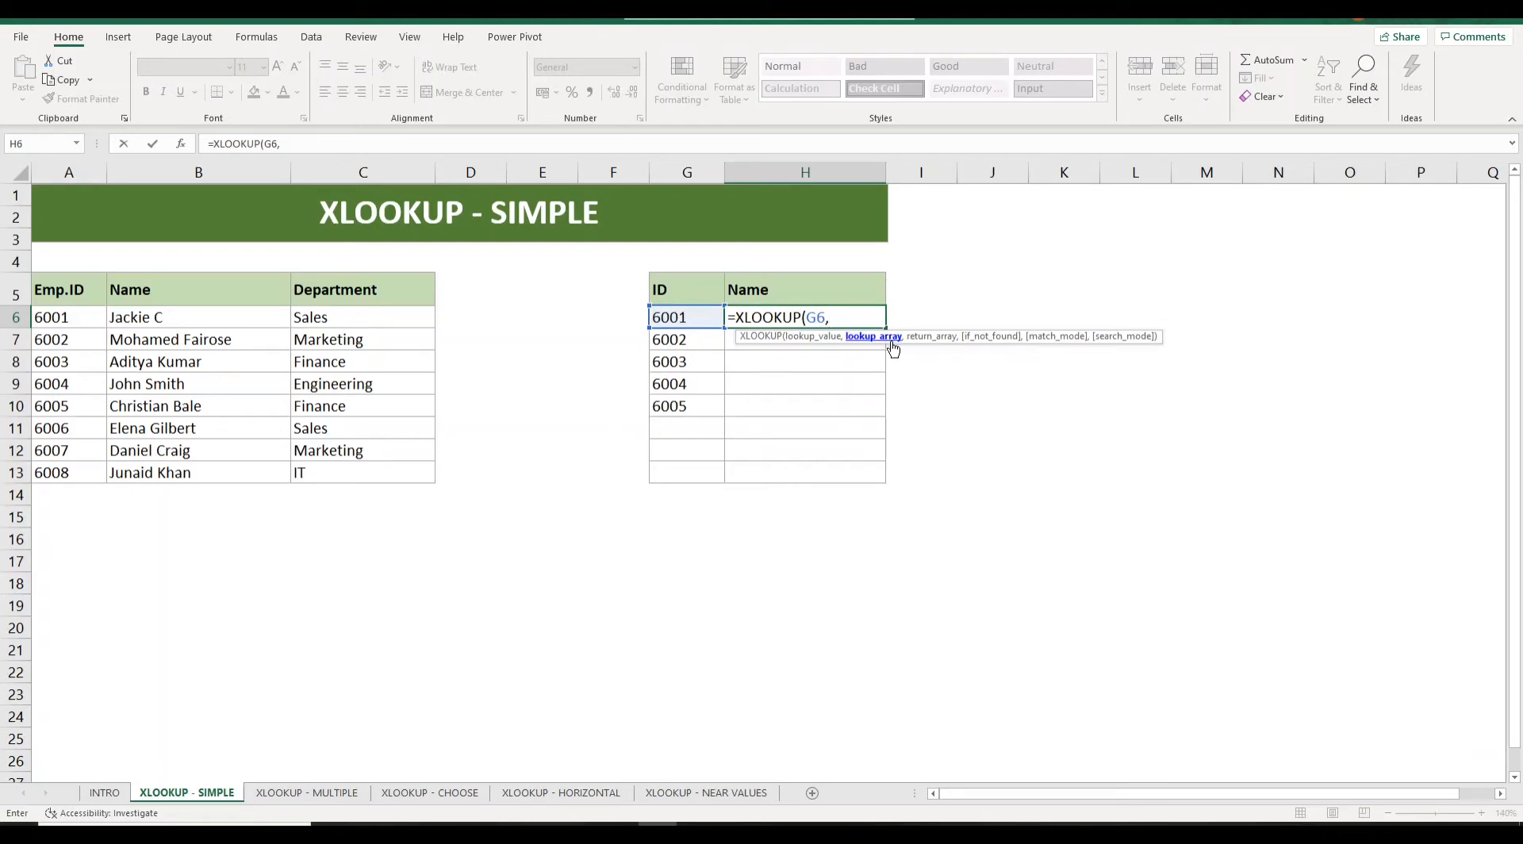
left_click(78, 325)
left_click_drag(77, 325, 75, 467)
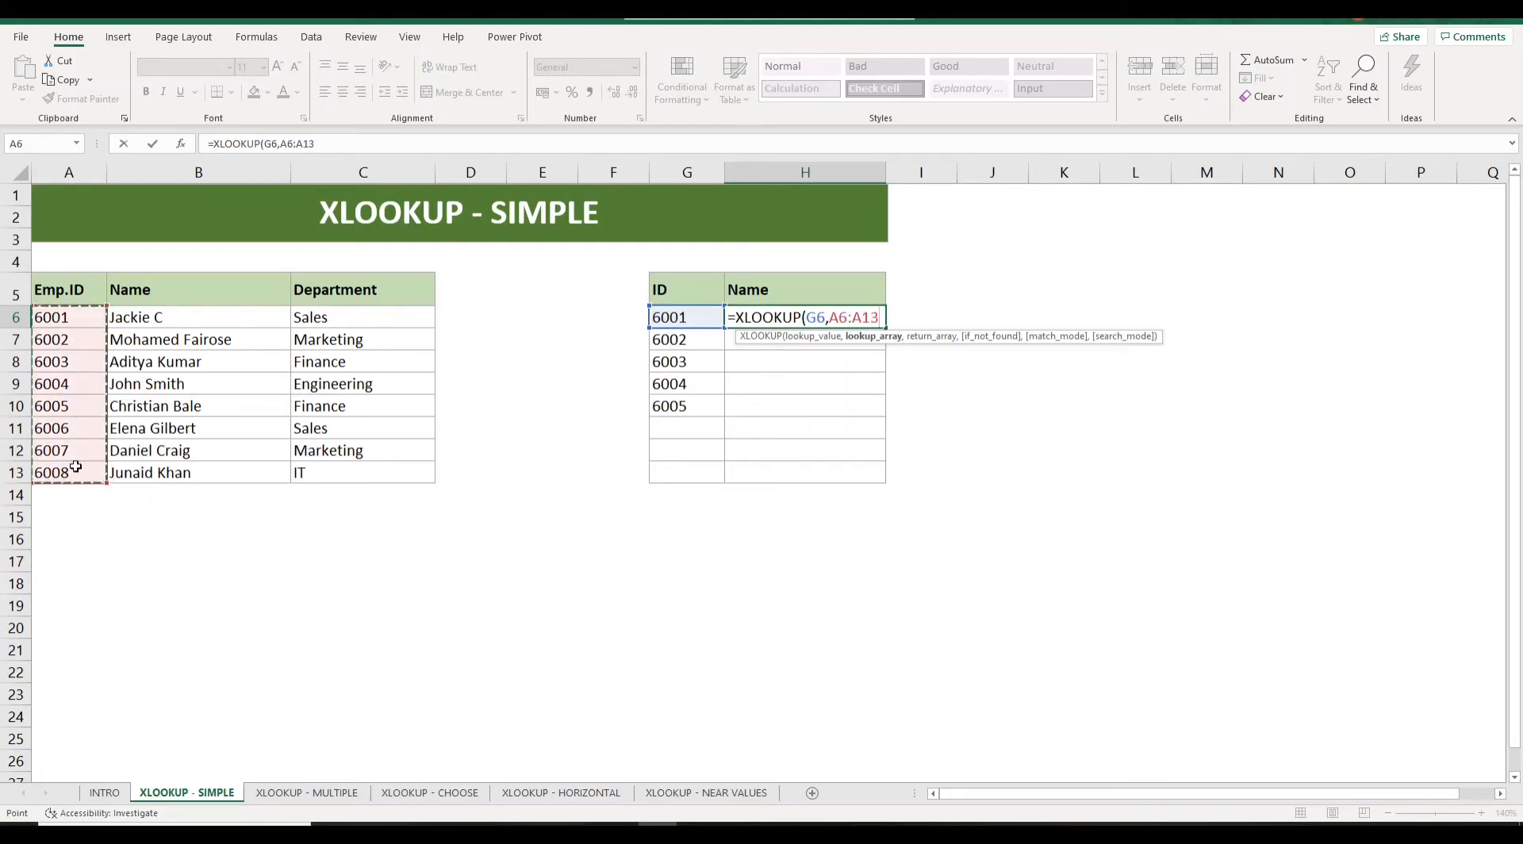
key("F4")
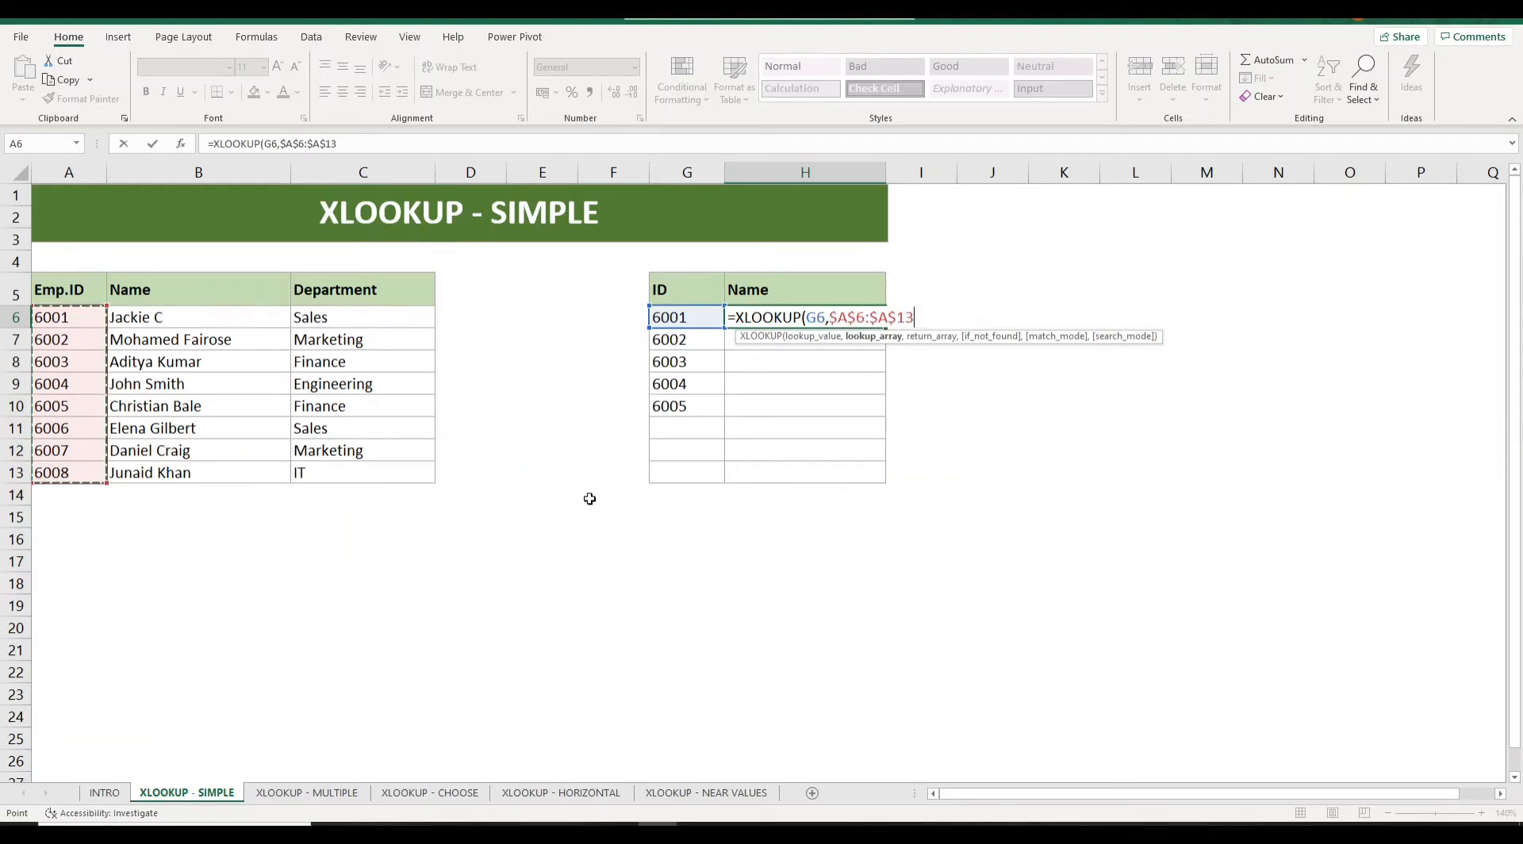
type(",")
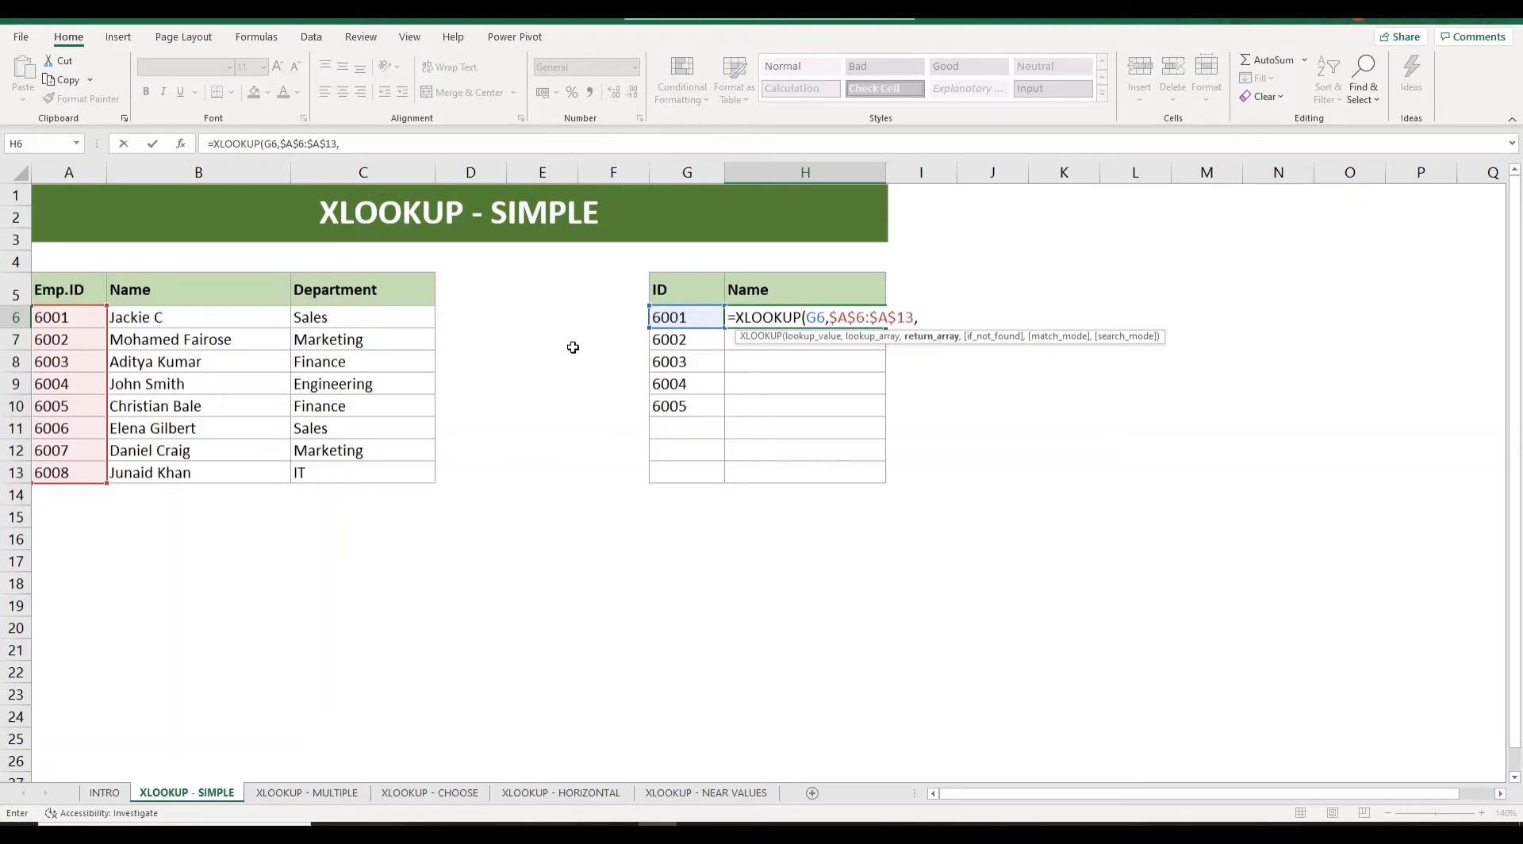
left_click_drag(197, 318, 196, 472)
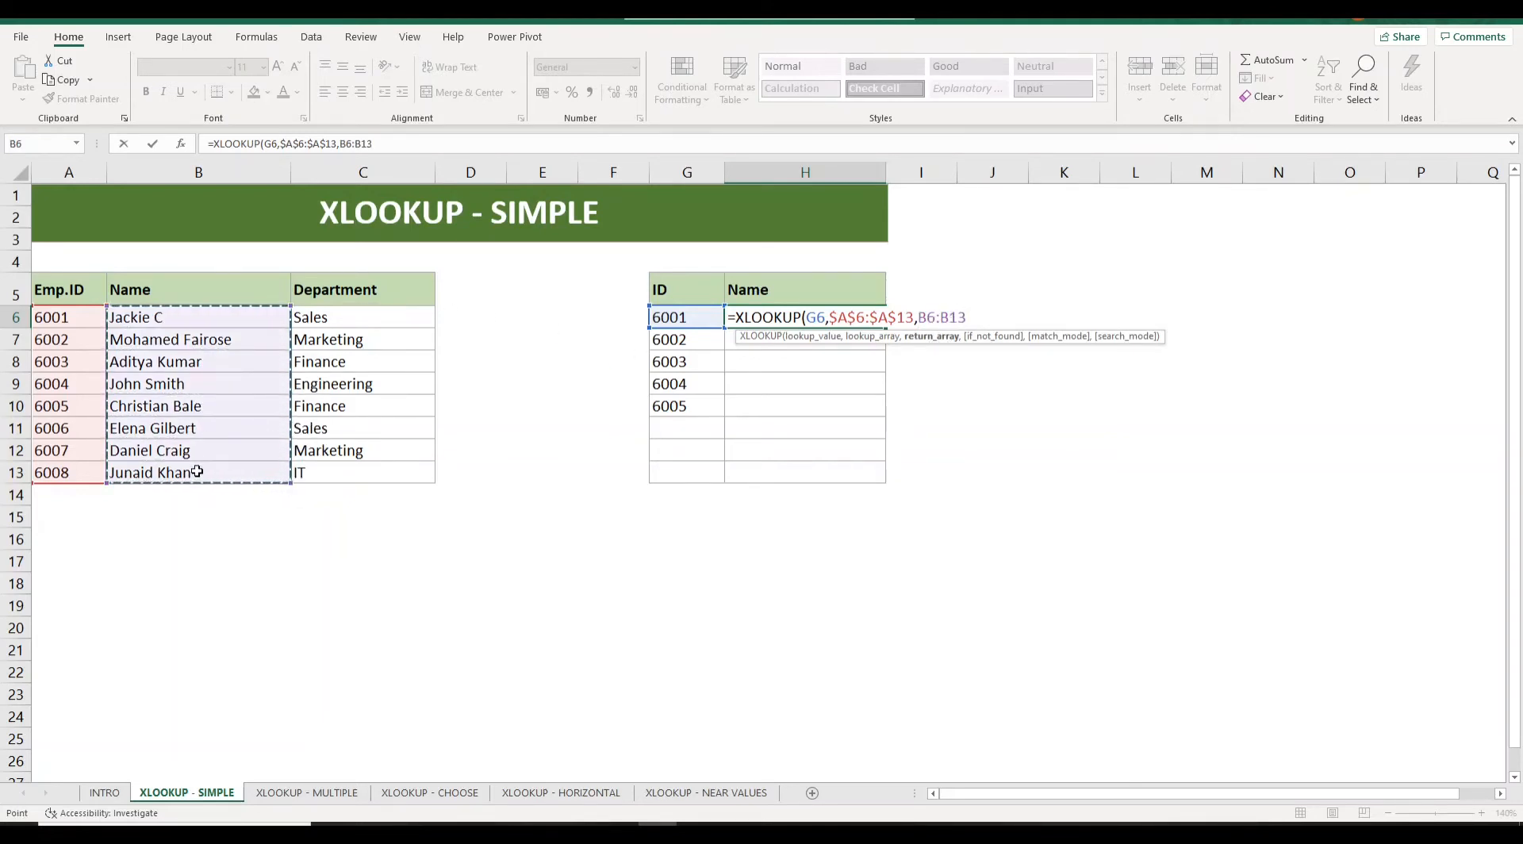
key("F4")
type(")")
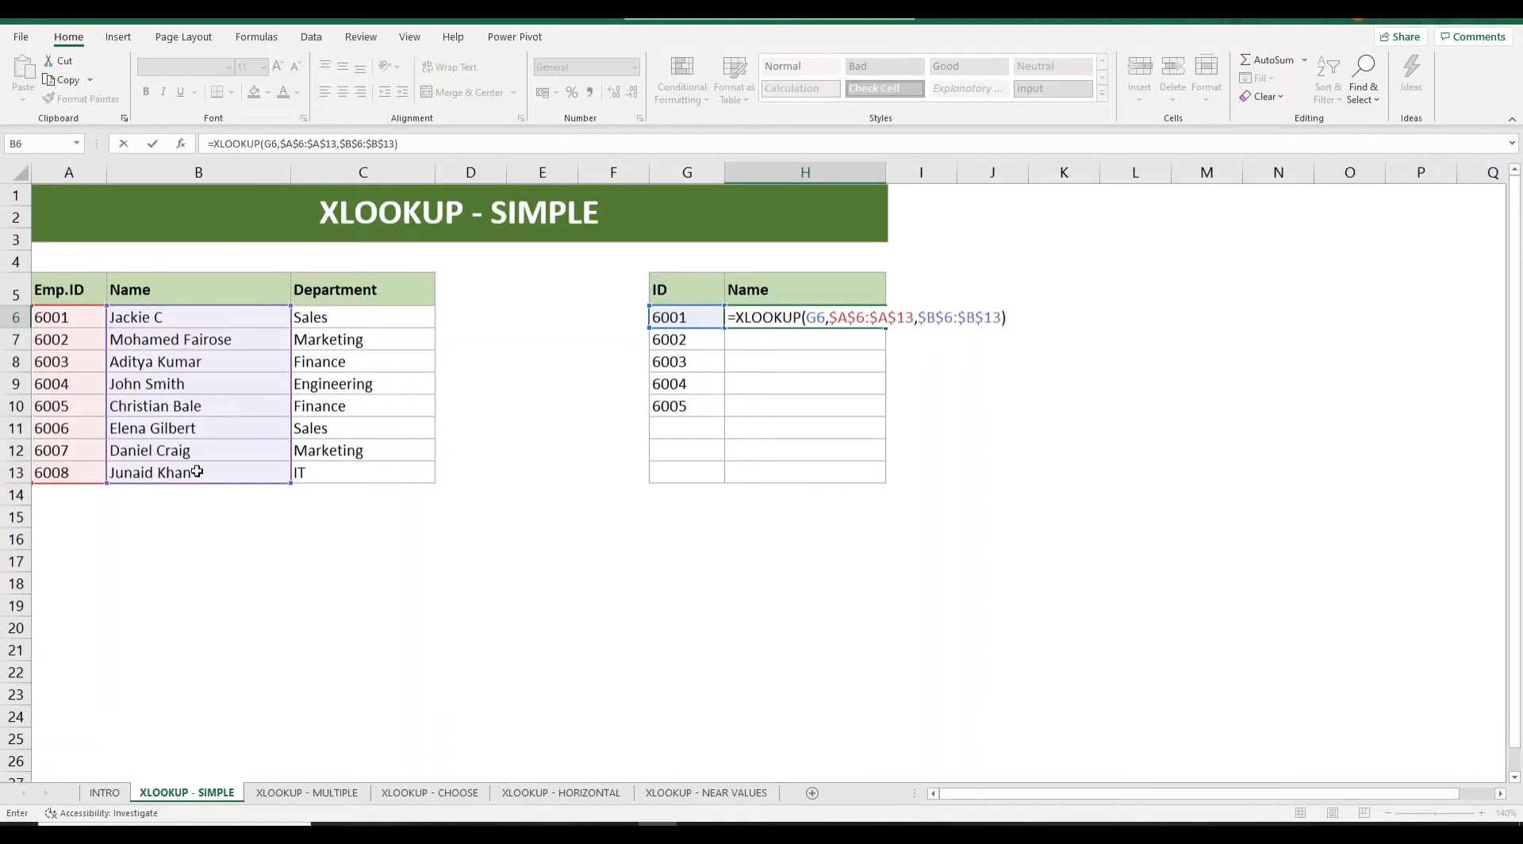
key("Return")
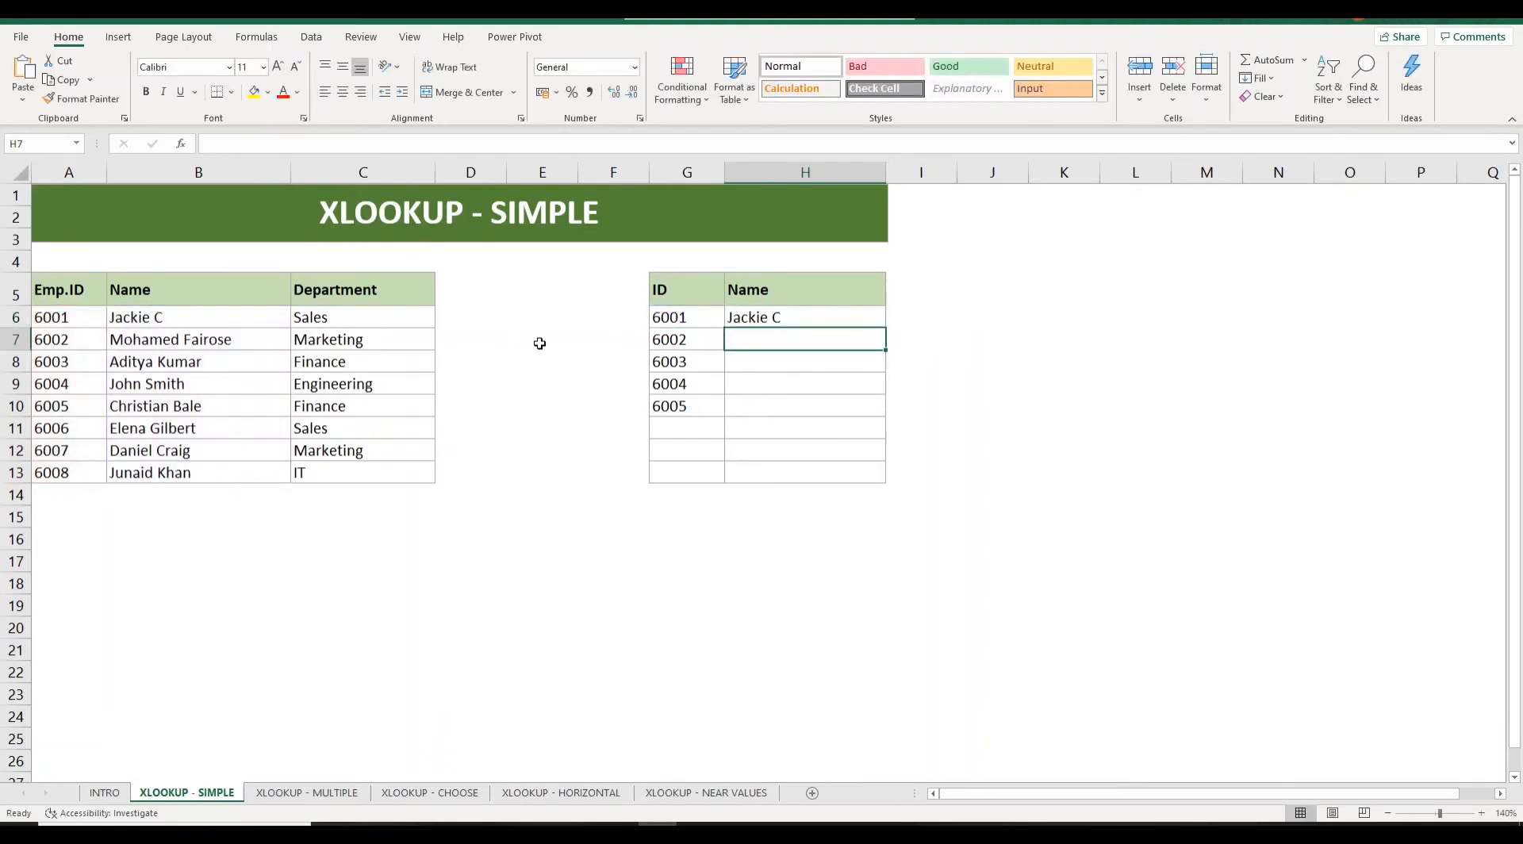
Fill the XLOOKUP formula from H6 down to H10 for the remaining IDs
left_click(797, 320)
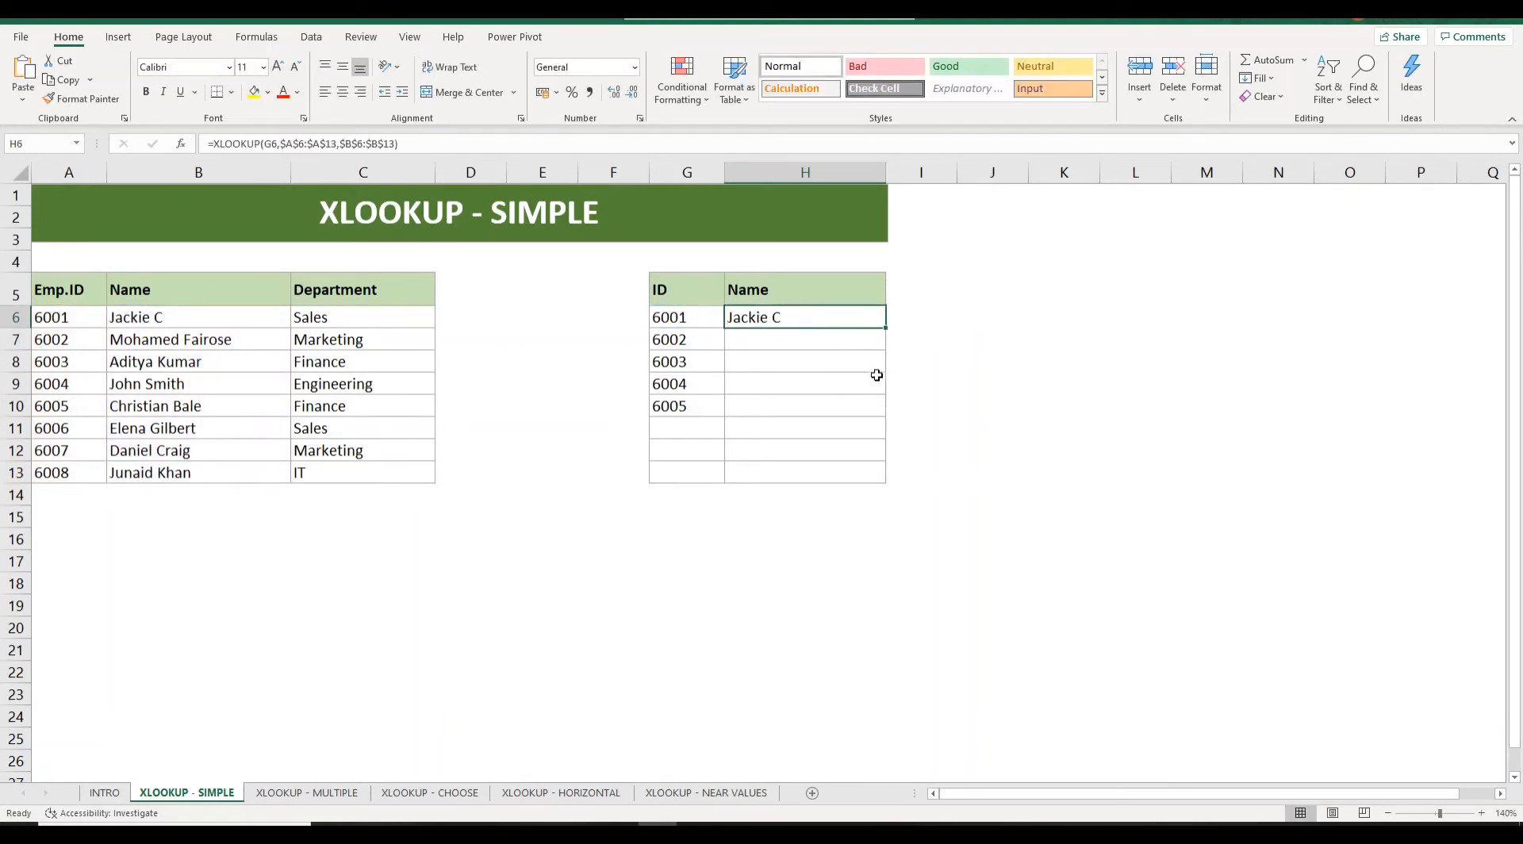
left_click_drag(886, 328, 877, 415)
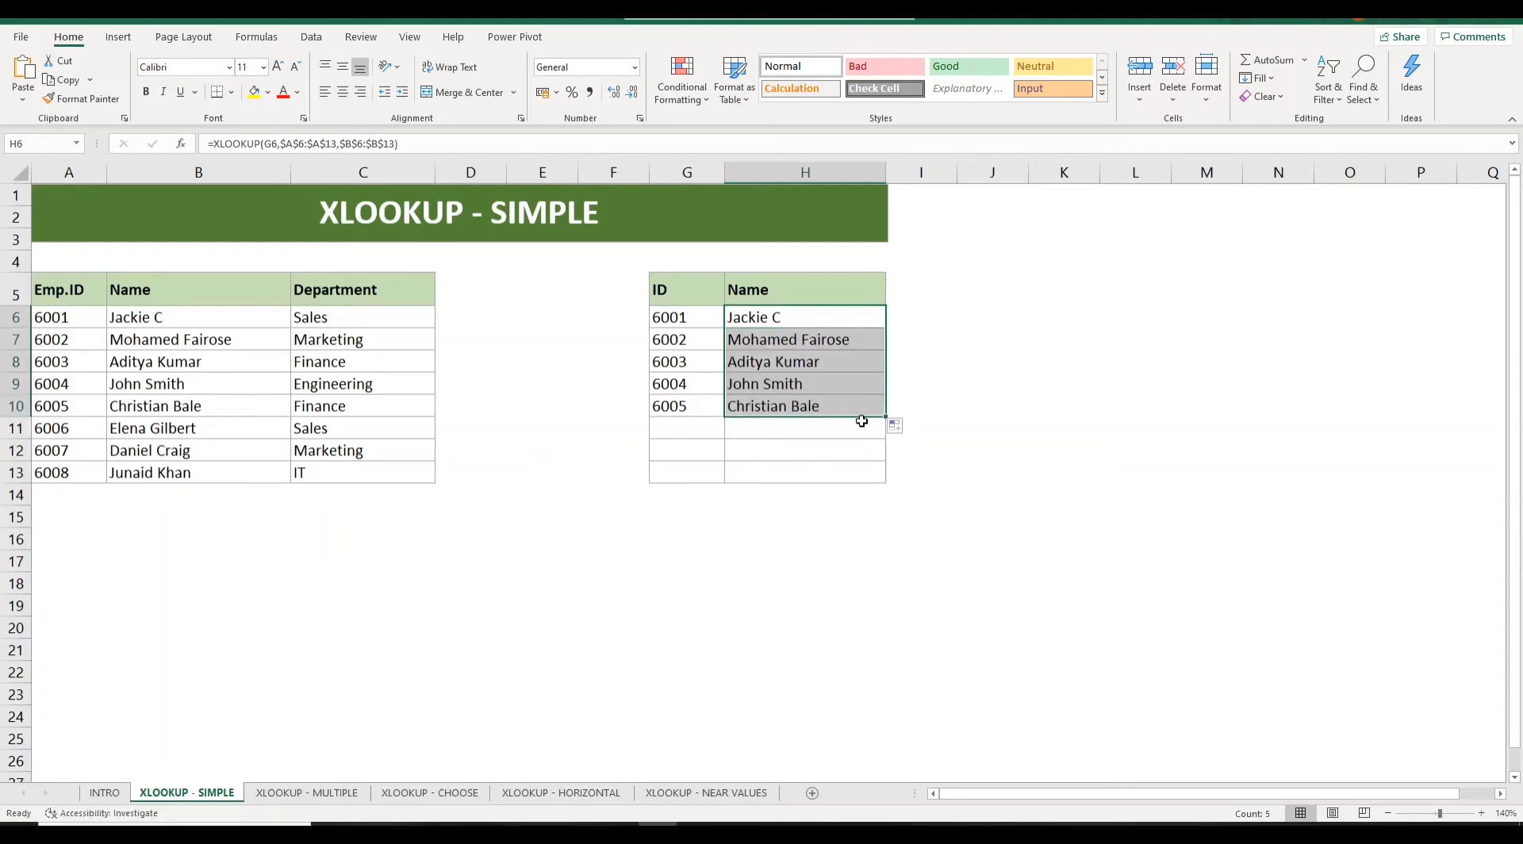
left_click(815, 406)
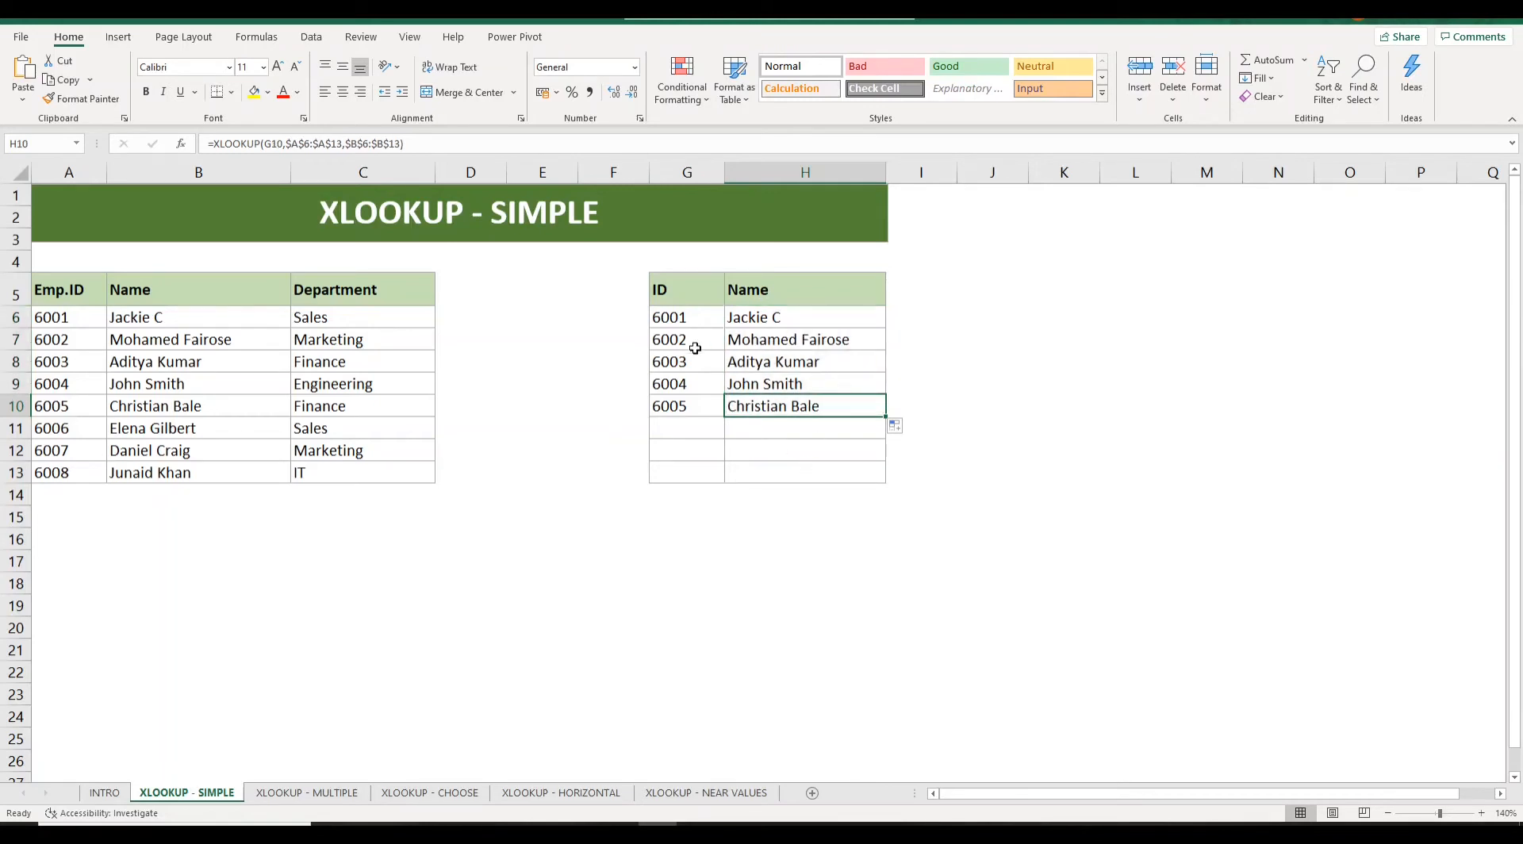
Compare the looked-up names for IDs 6001 and 6002 with the matching rows in the employee table
left_click(778, 323)
left_click_drag(72, 323, 173, 318)
left_click(664, 339)
left_click(802, 339)
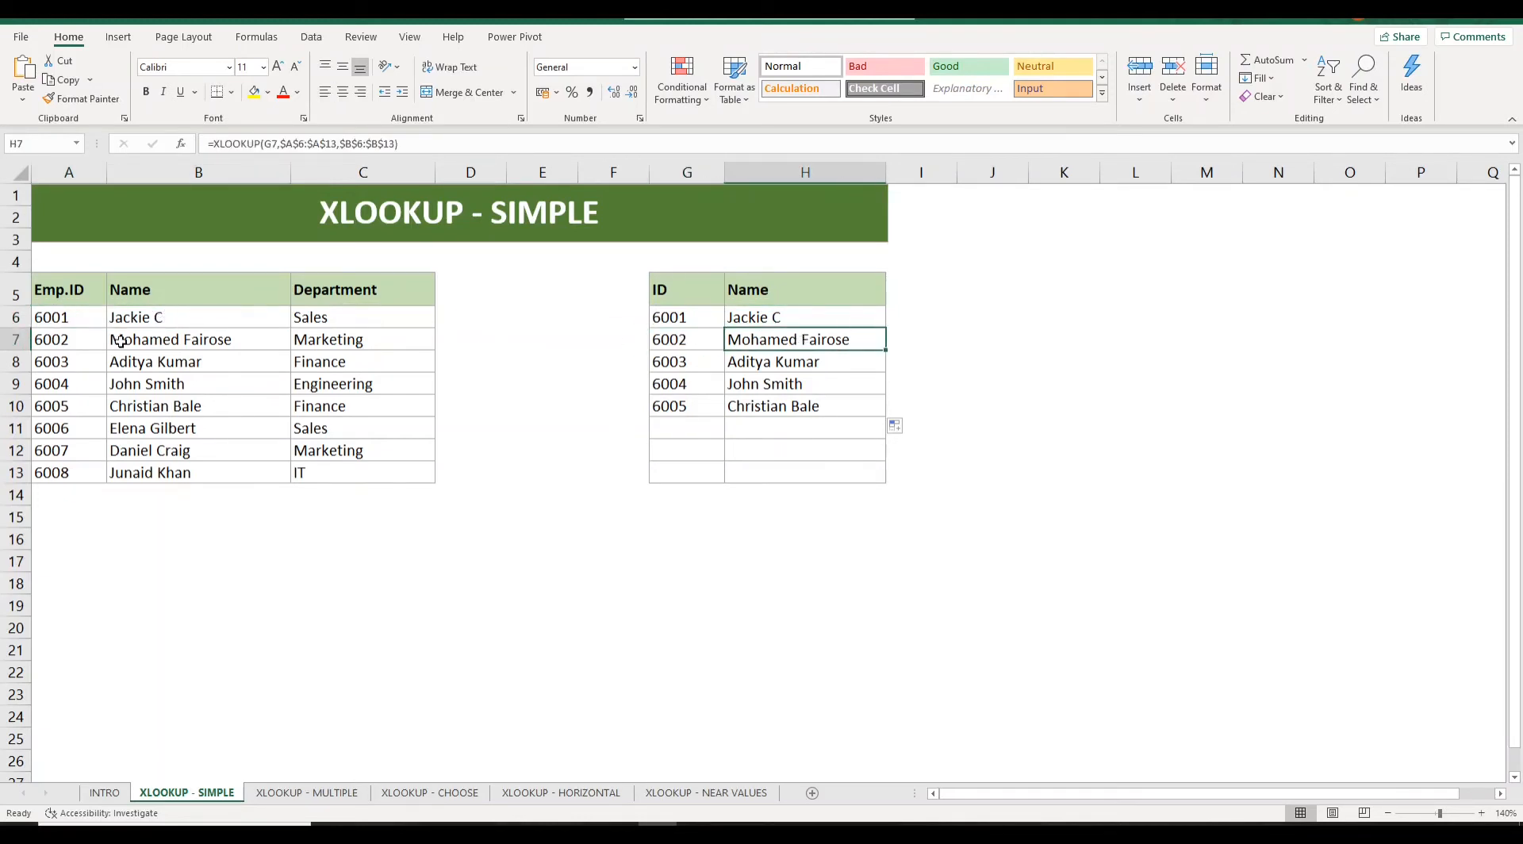
left_click(71, 341)
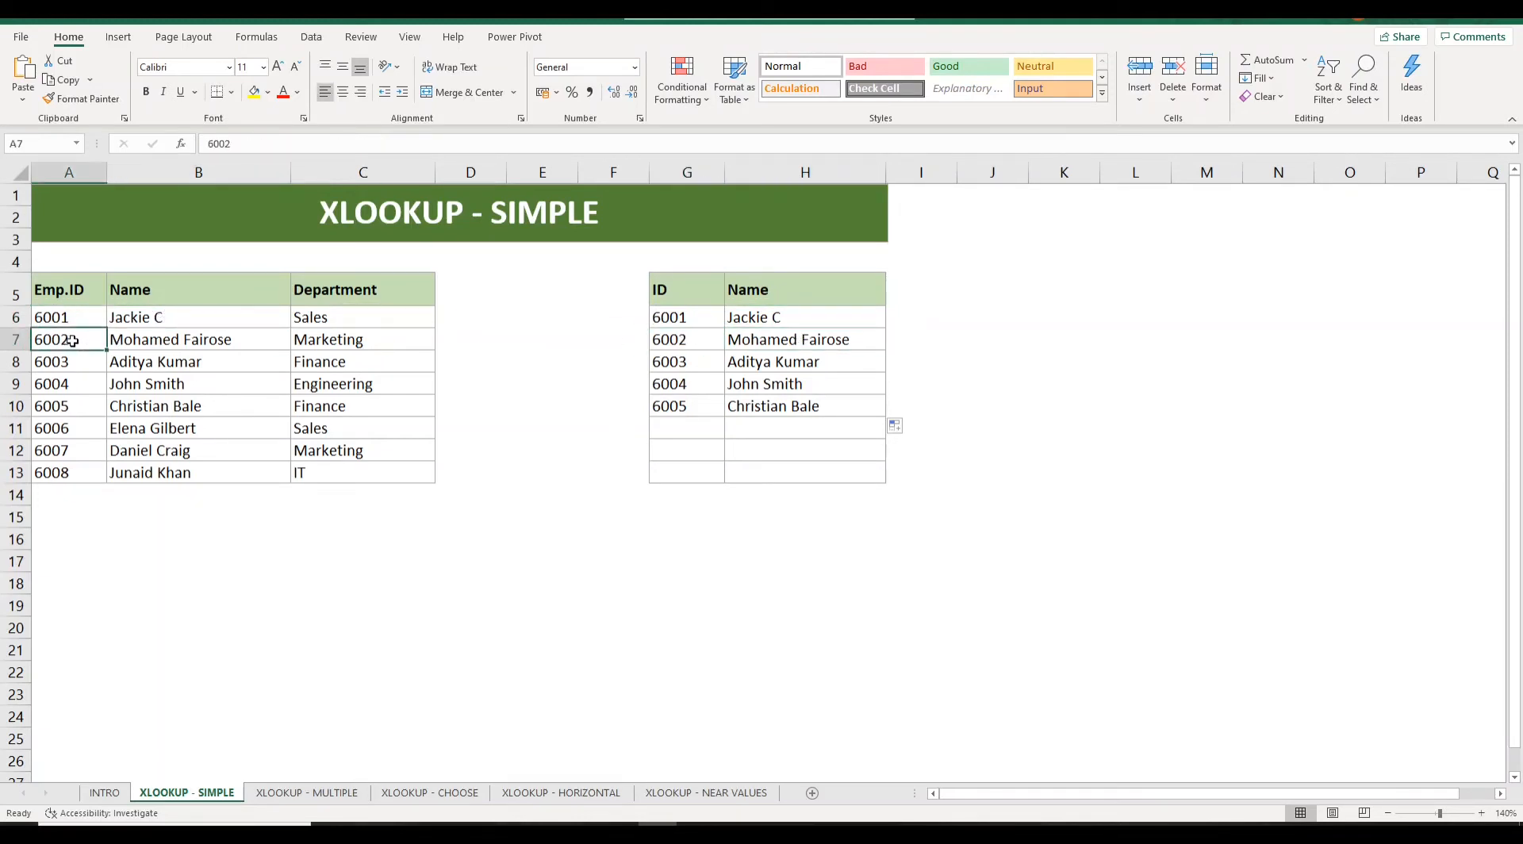
left_click(219, 339)
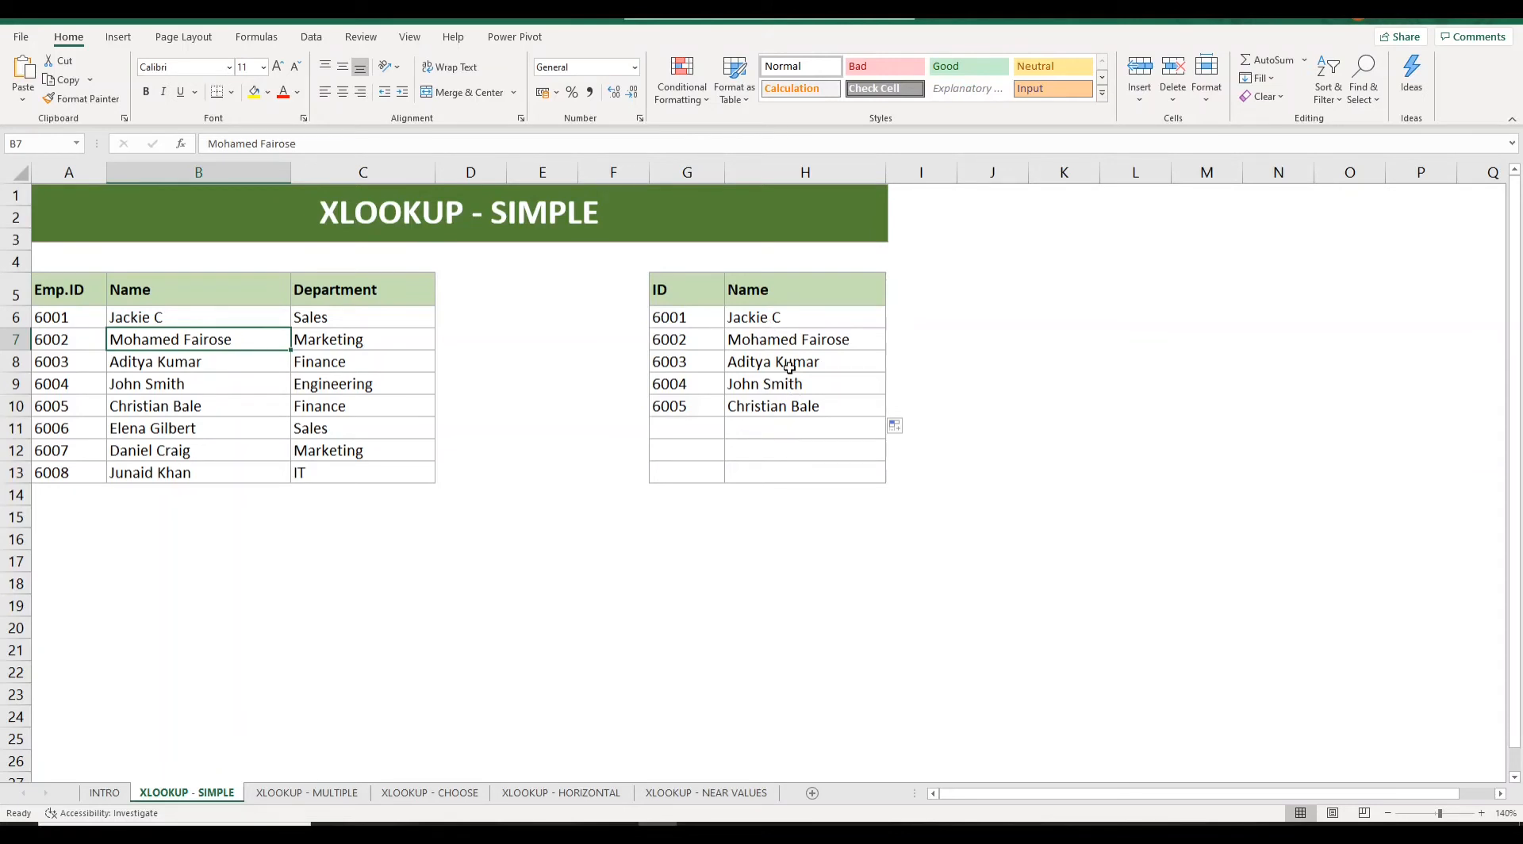
left_click(782, 317)
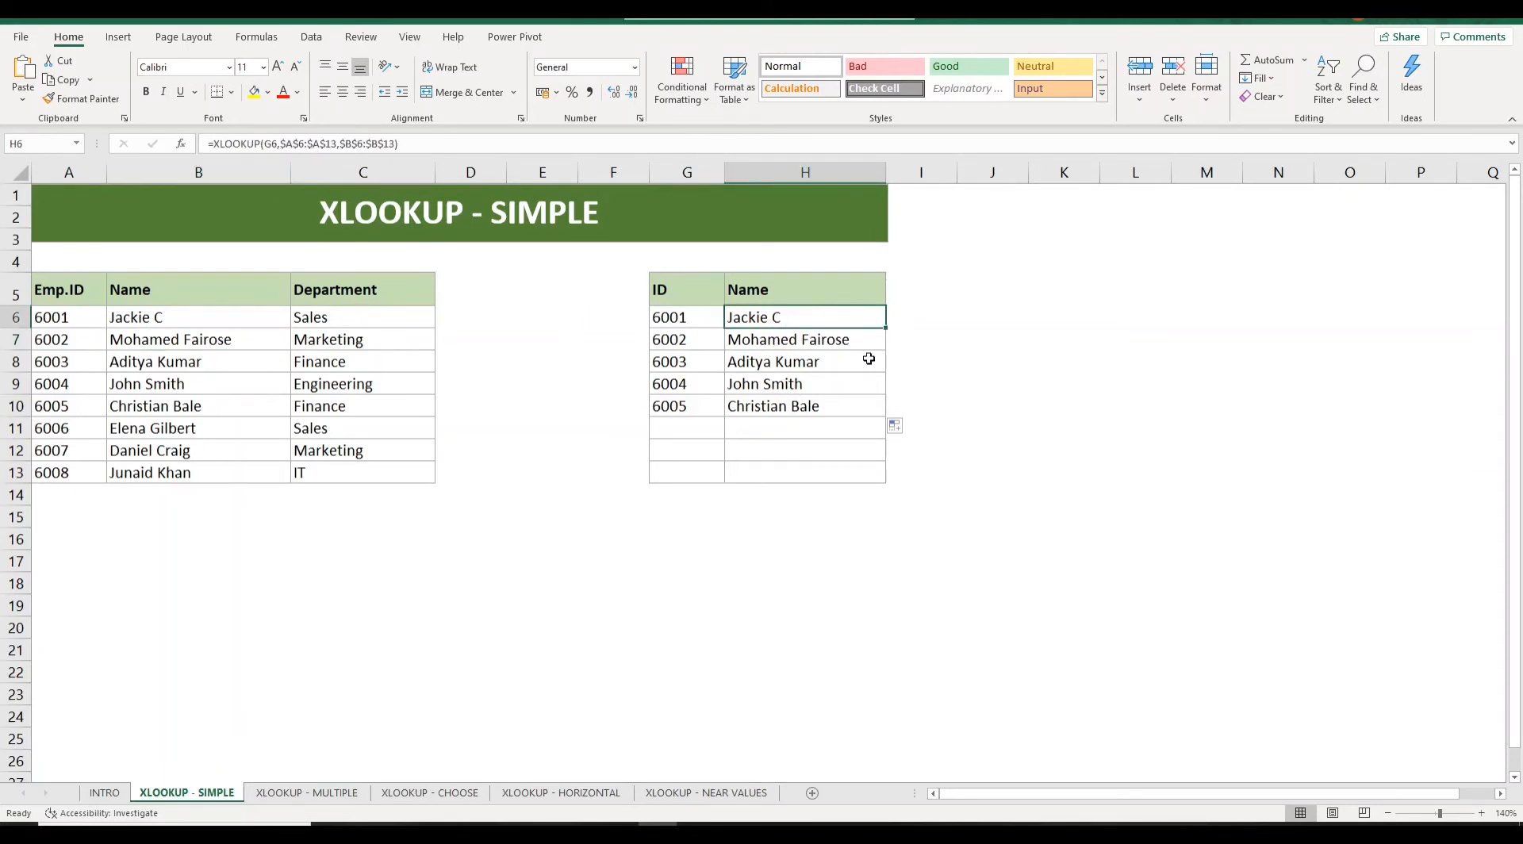
Display the formula of H6 as text in I6 using FORMULATEXT
left_click(921, 317)
type("=form")
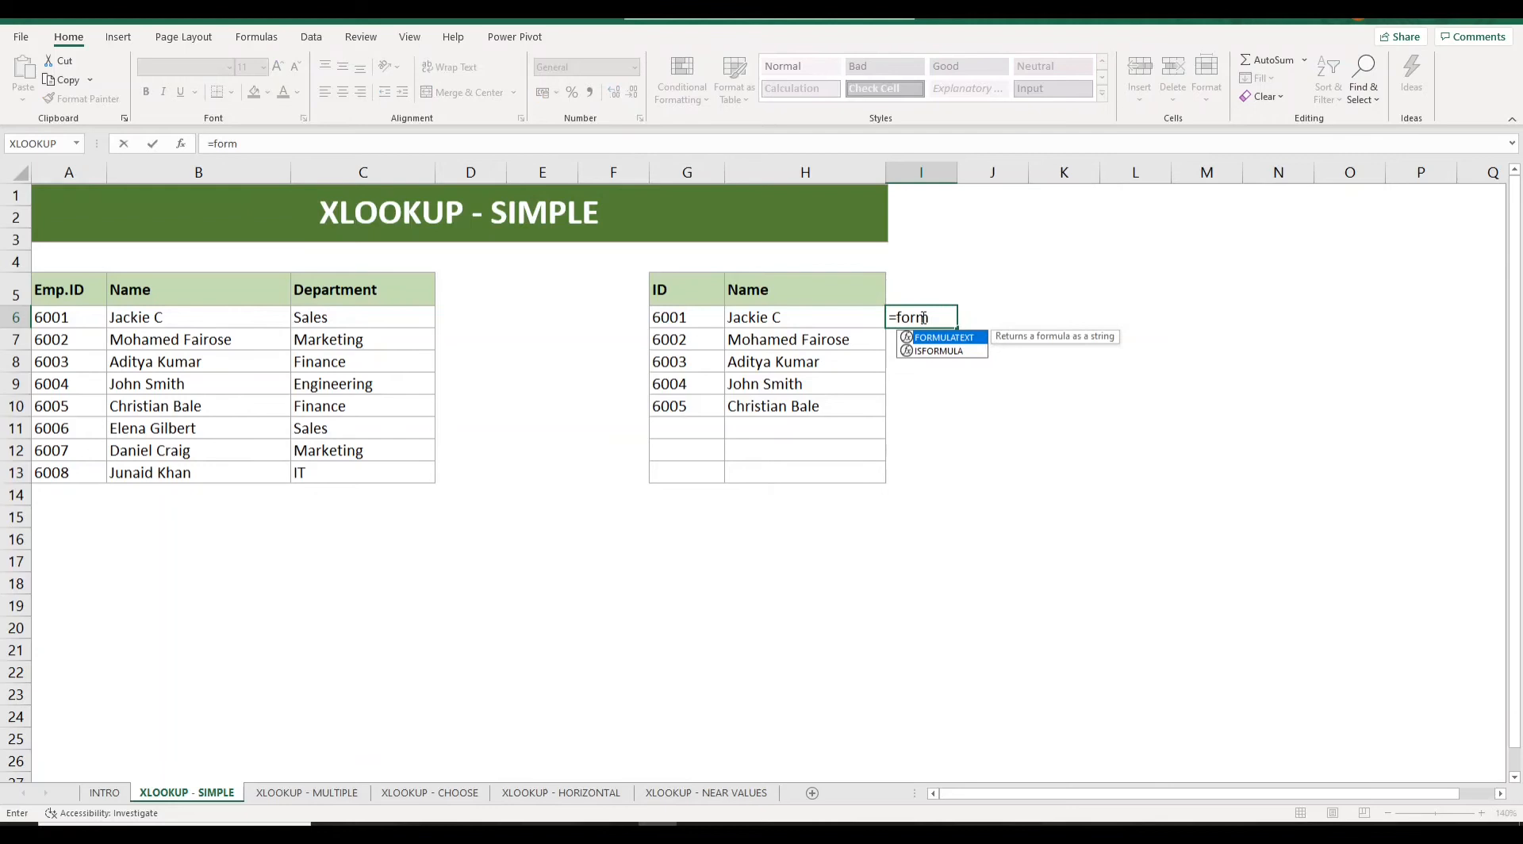
key("Tab")
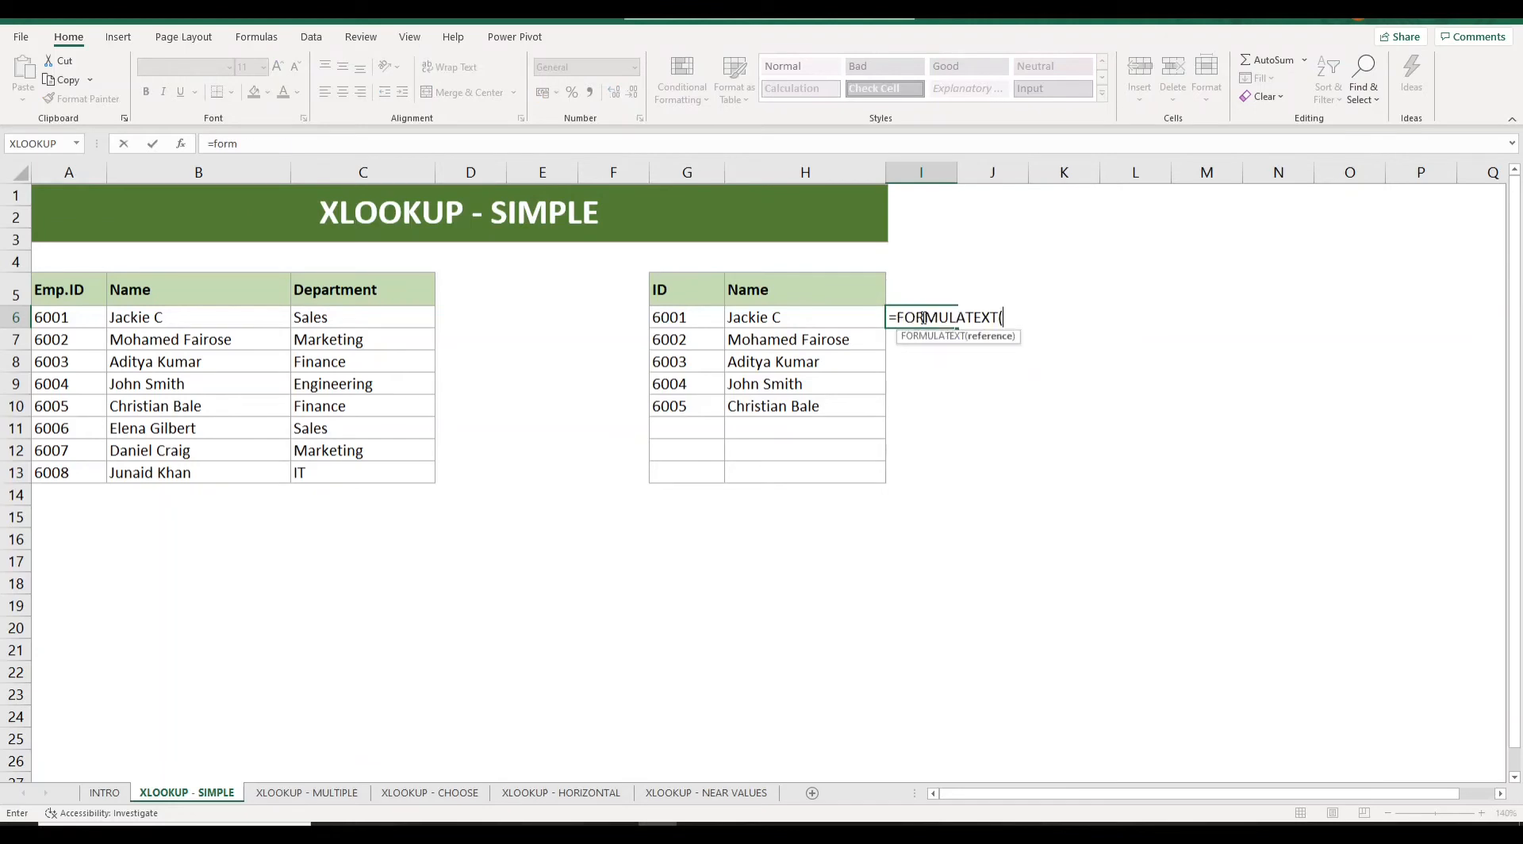
left_click(822, 313)
key("Return")
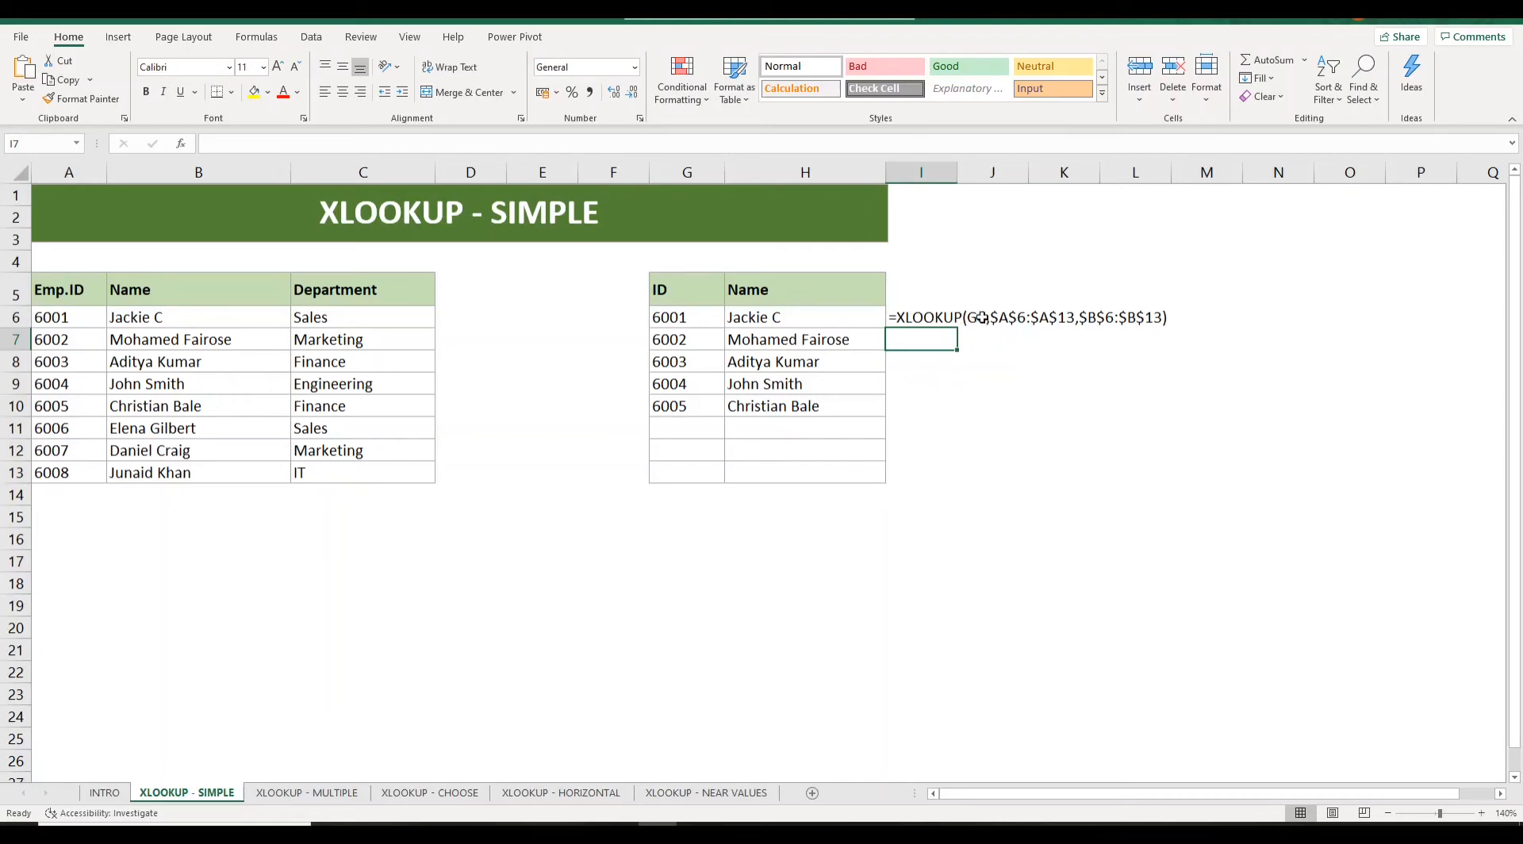
Trace the XLOOKUP arguments to the lookup value G6, the ID range A6:A13 and the name range B6:B13
left_click(710, 316)
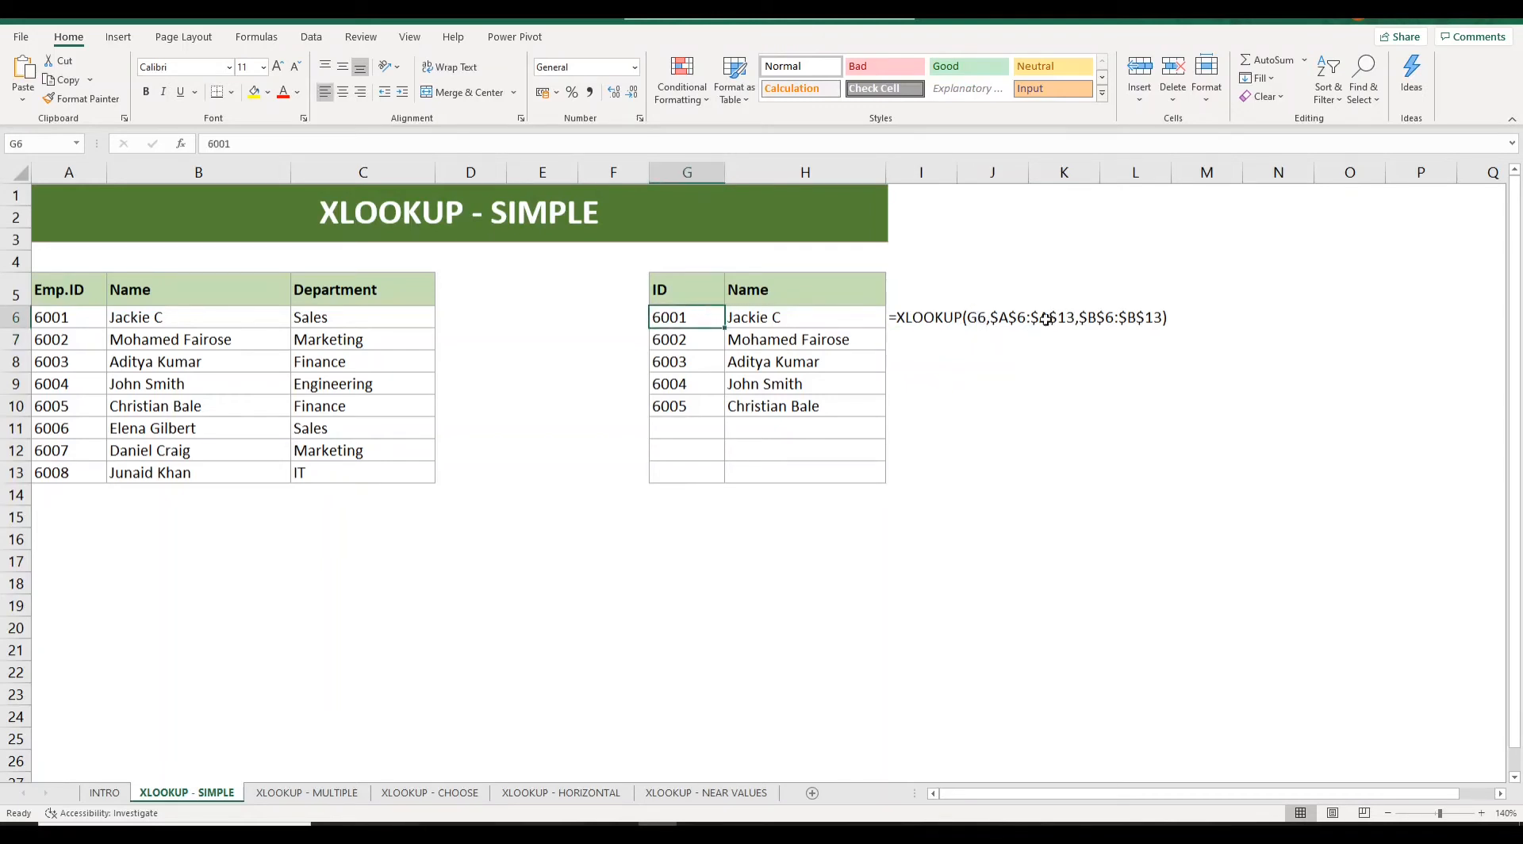
left_click(1012, 318)
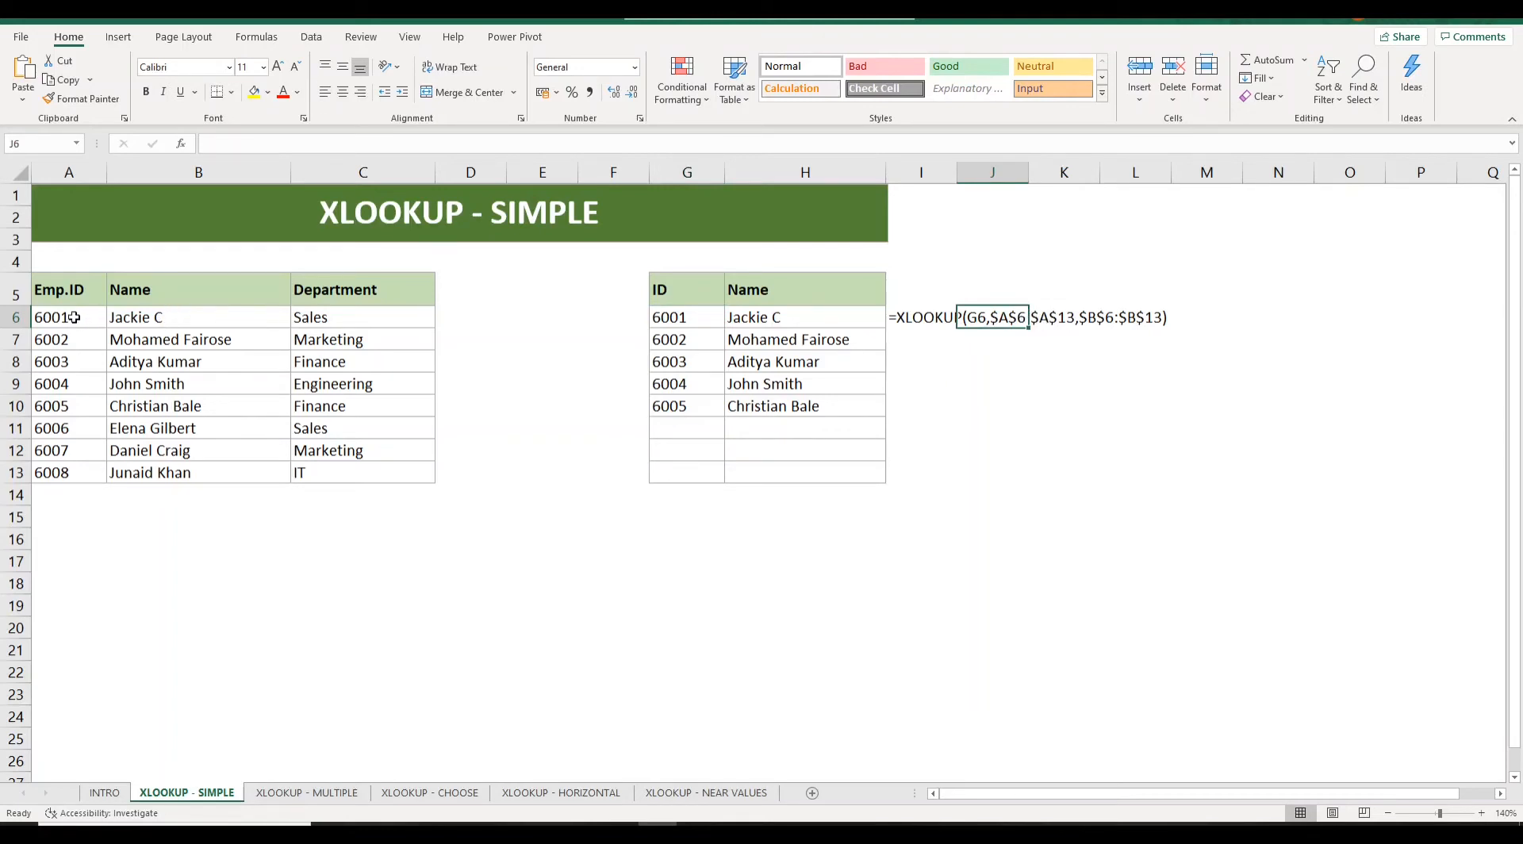
left_click_drag(72, 317, 65, 470)
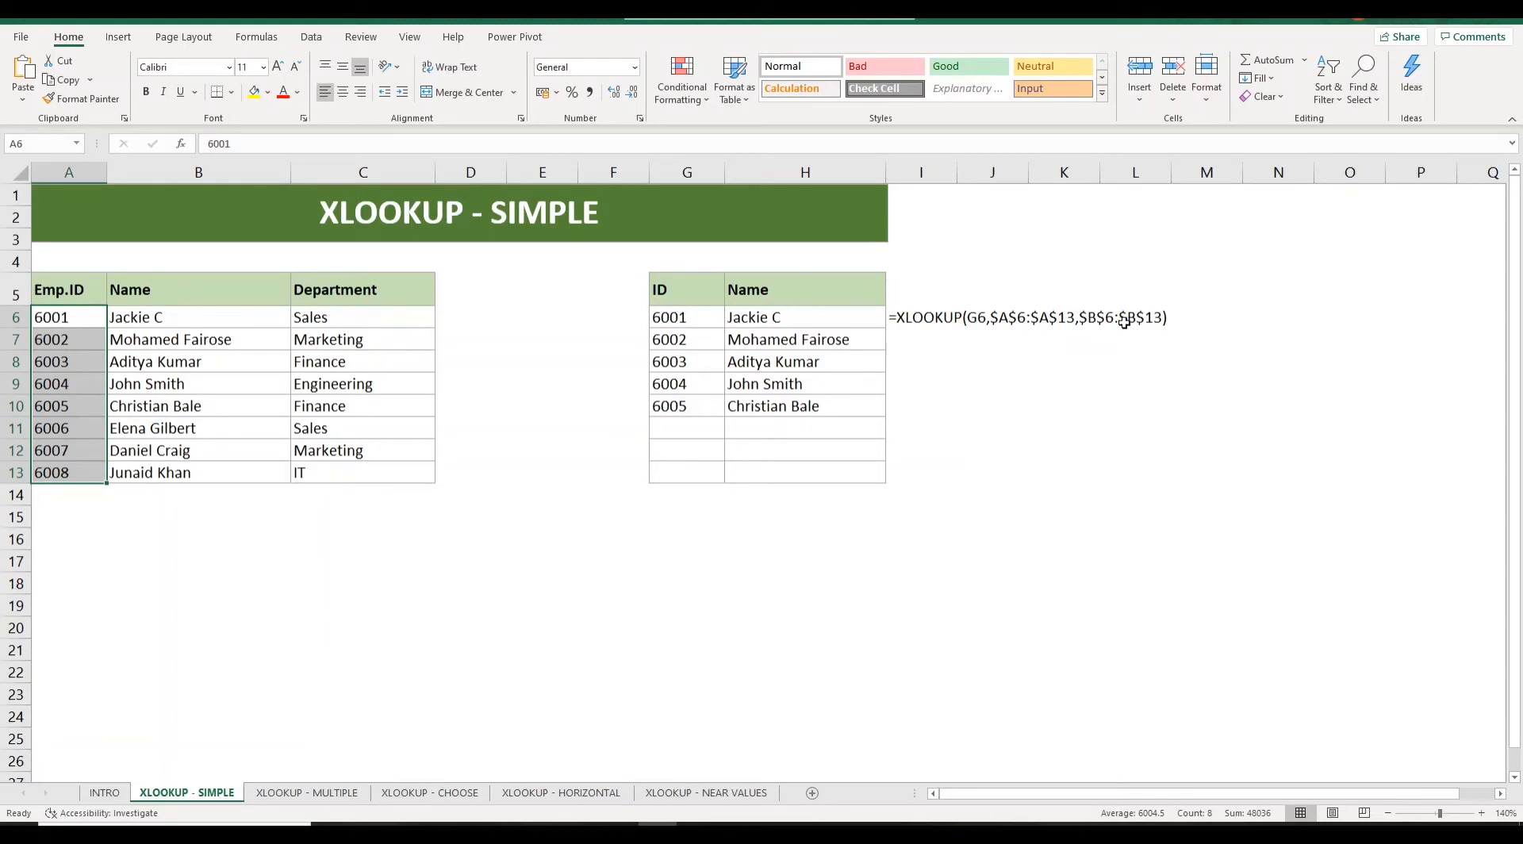
left_click(206, 326)
left_click_drag(207, 328, 197, 470)
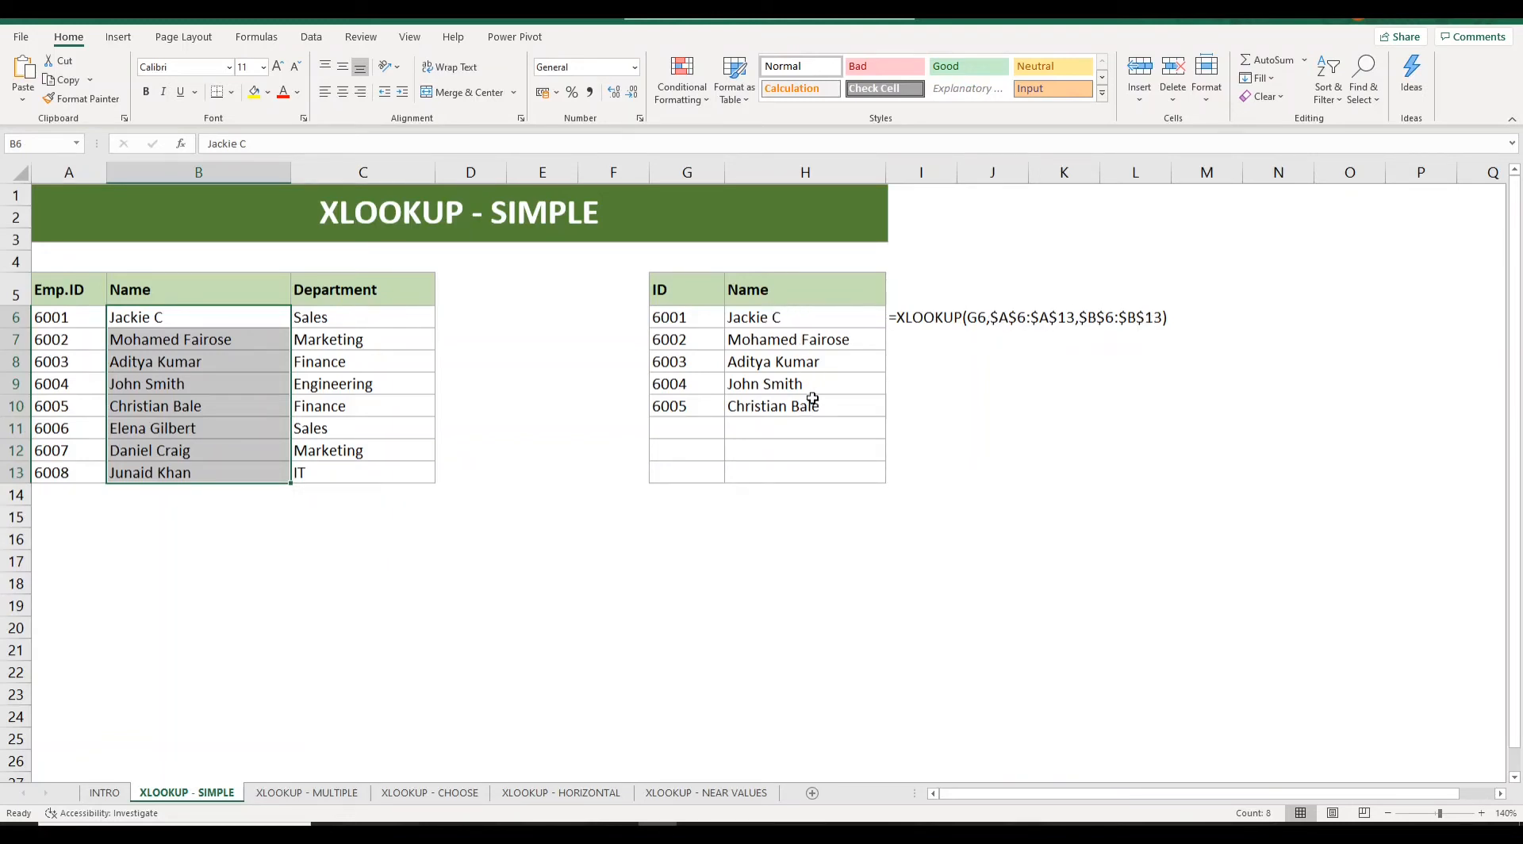
Clear the formula text in I6 and the IDs and looked-up names in G6:H10
left_click(931, 318)
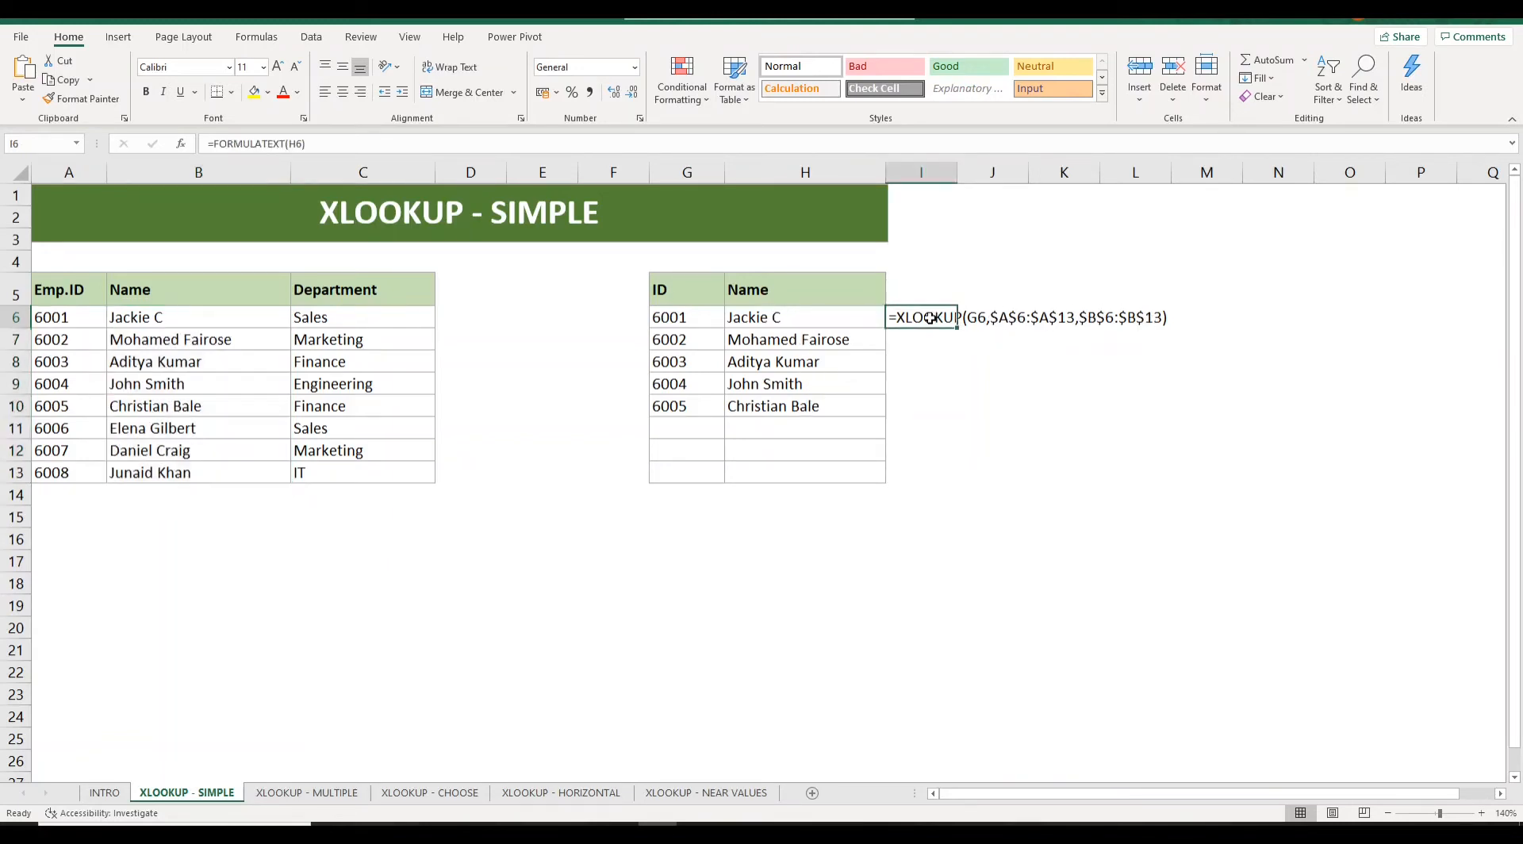
key("Delete")
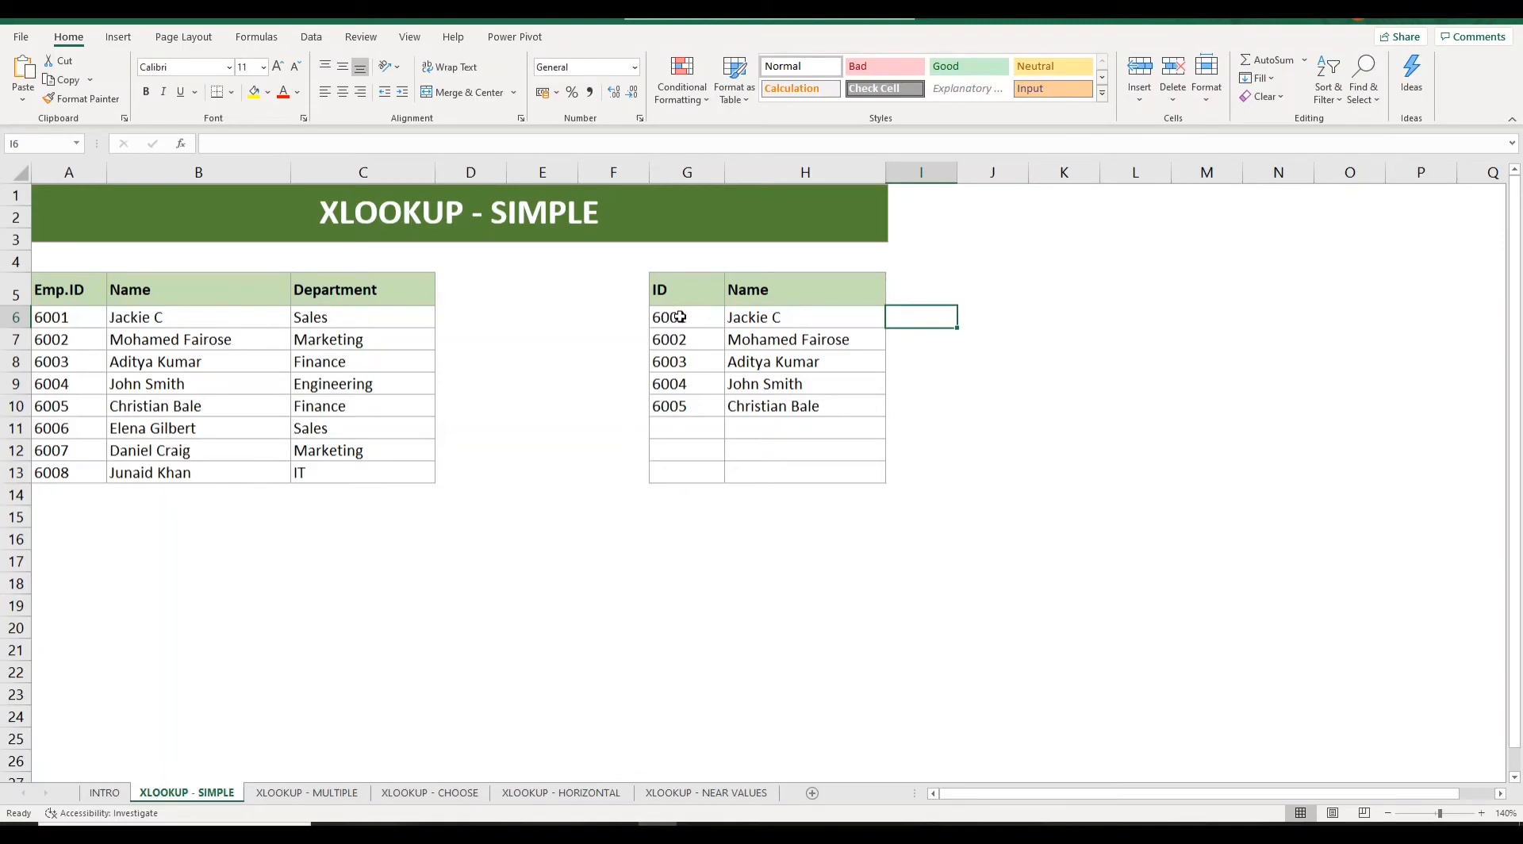
left_click_drag(680, 316, 777, 420)
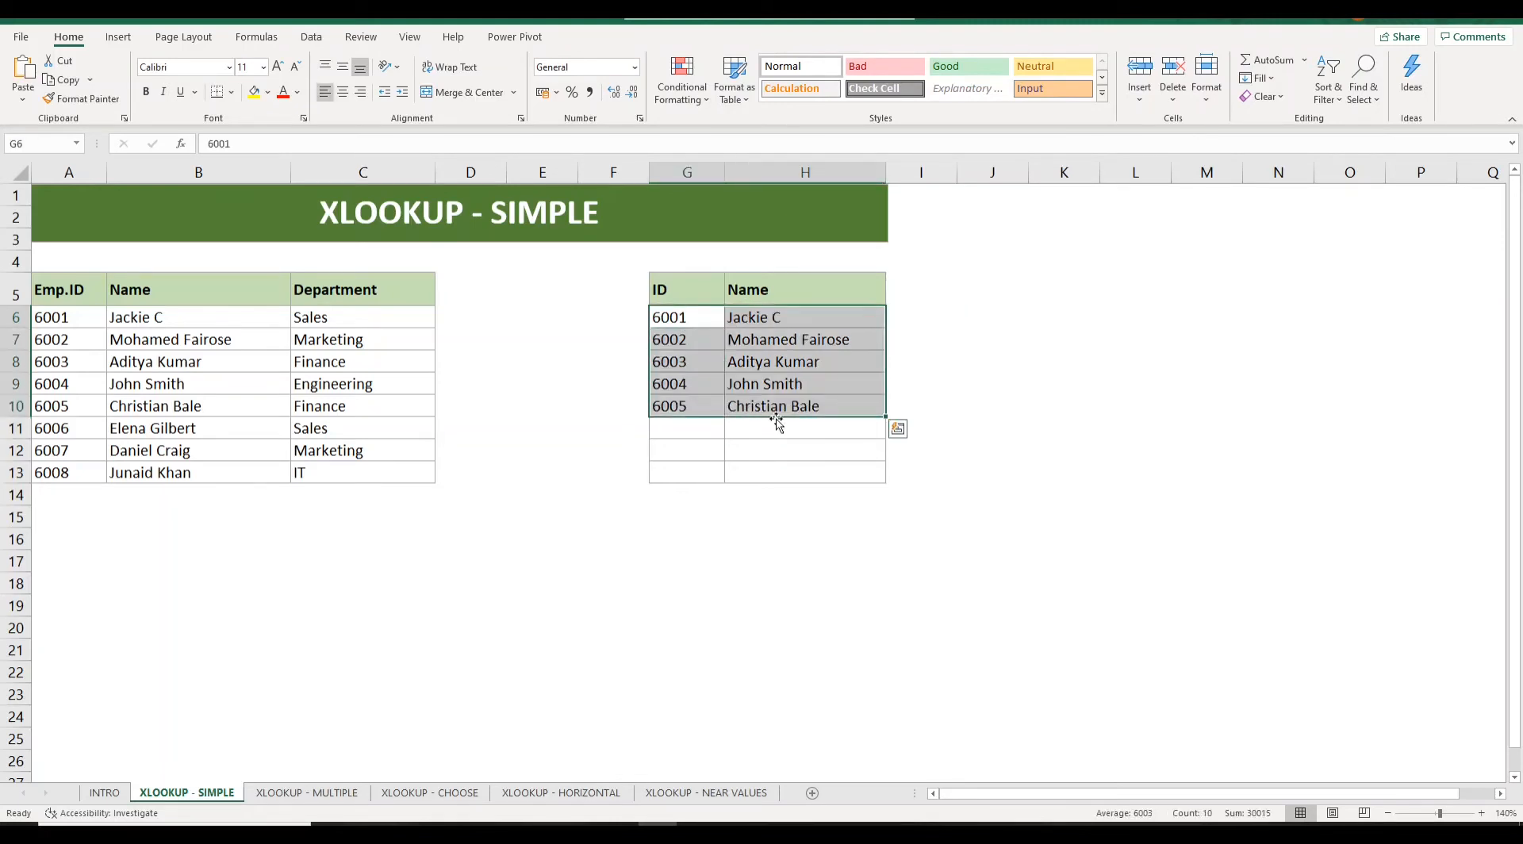
key("Delete")
Replace the lookup table's headers with Name in G5 and ID in H5
left_click_drag(687, 290, 730, 294)
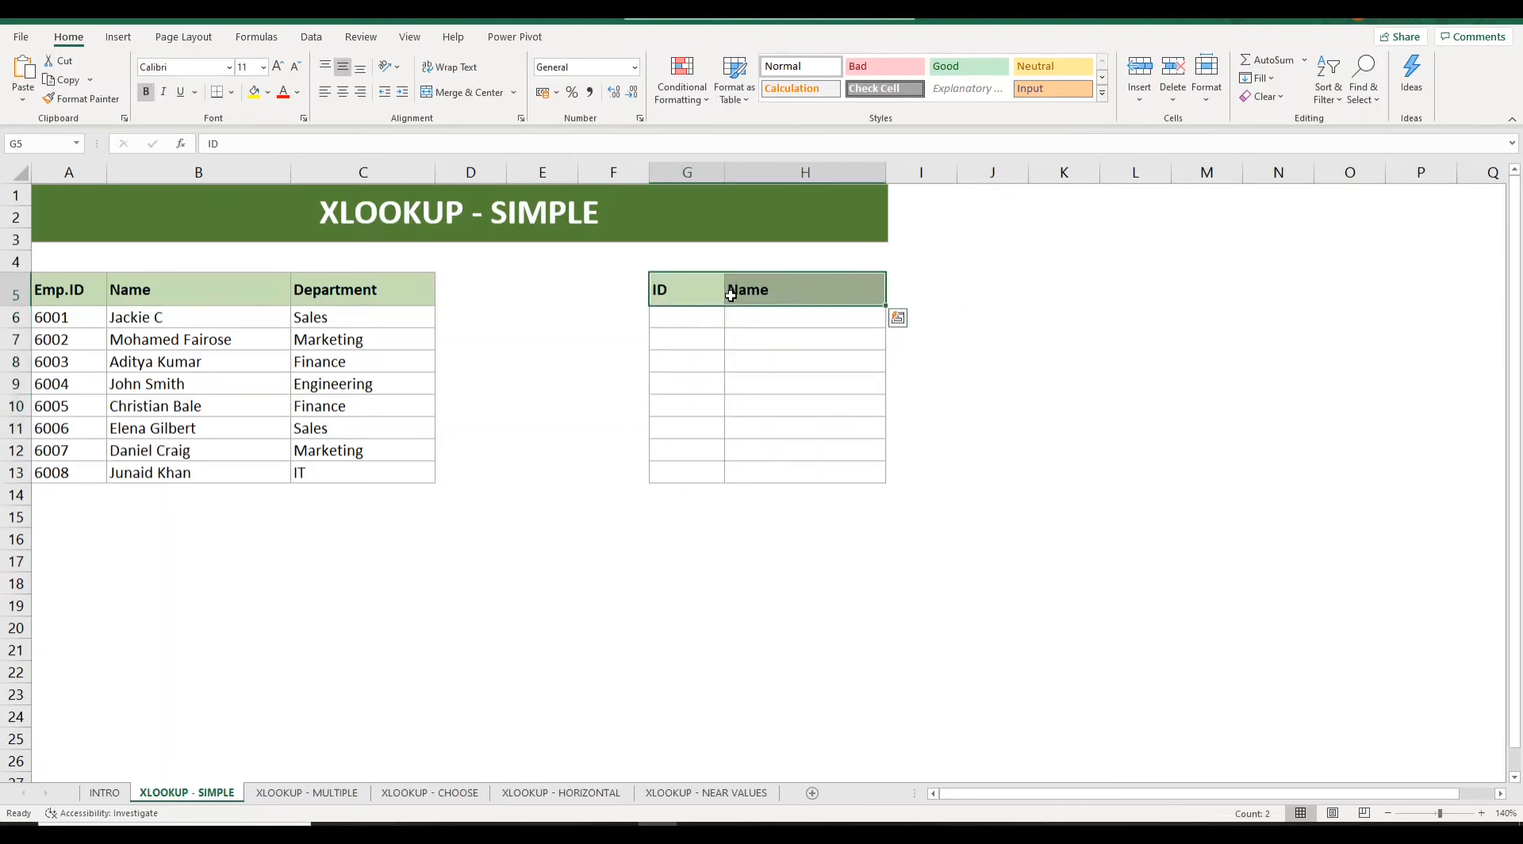
key("Delete")
left_click(690, 292)
type("N")
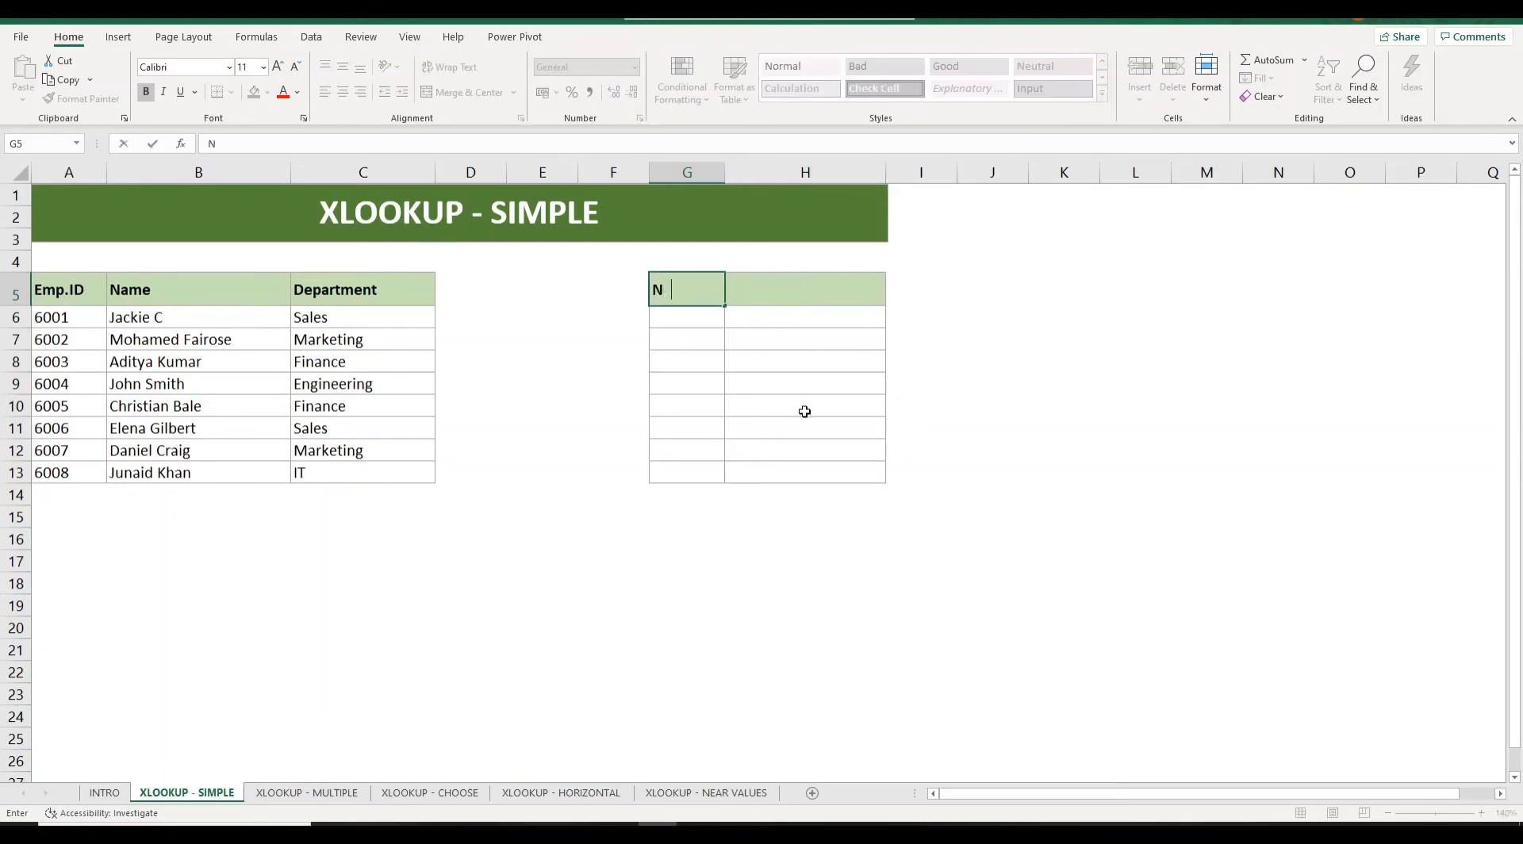
type("ame")
key("Tab")
type("I")
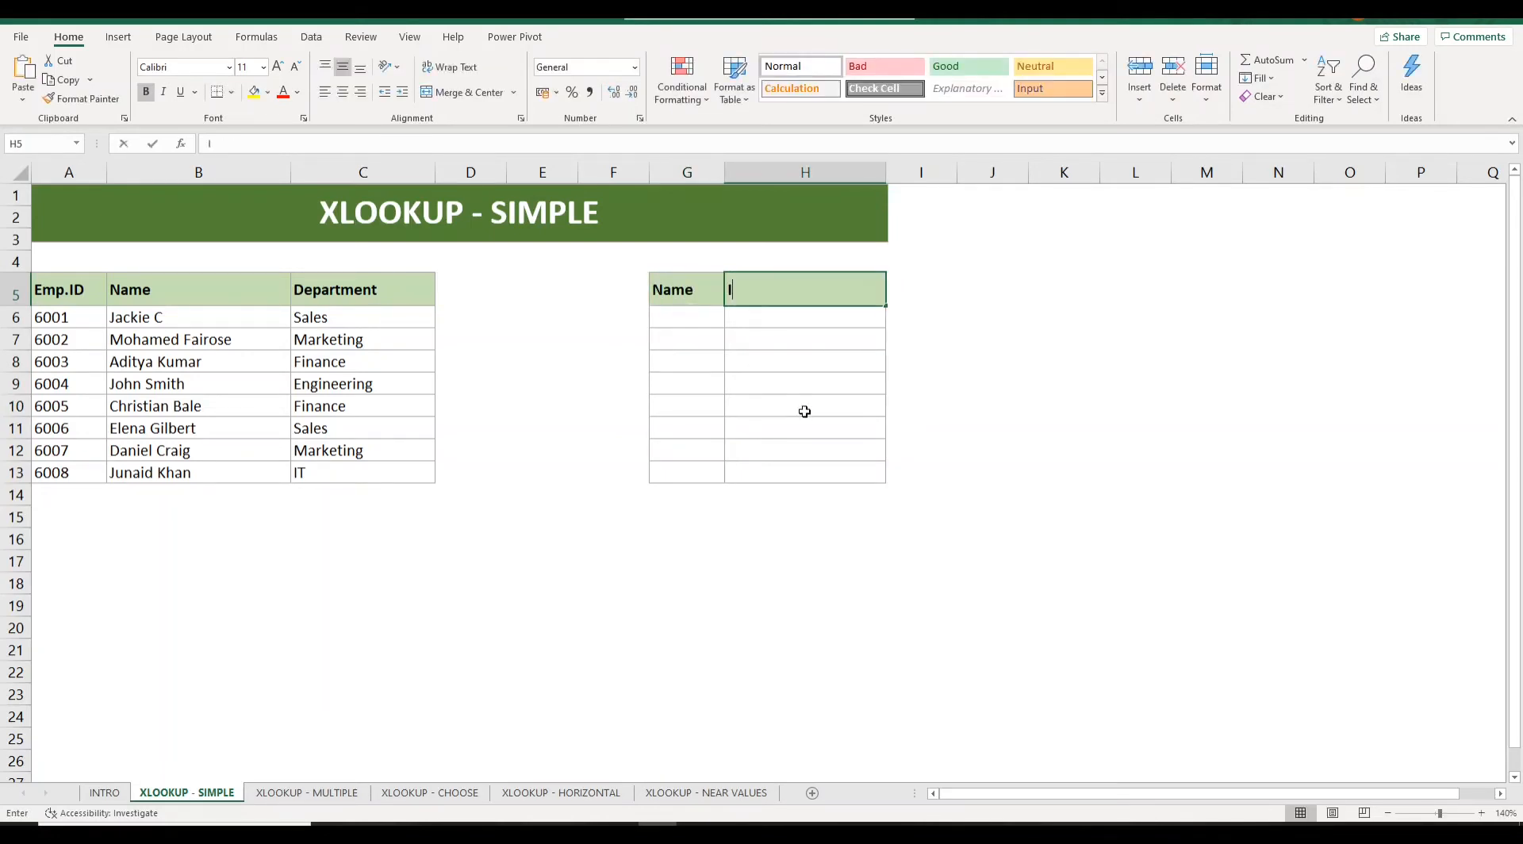
key("Return")
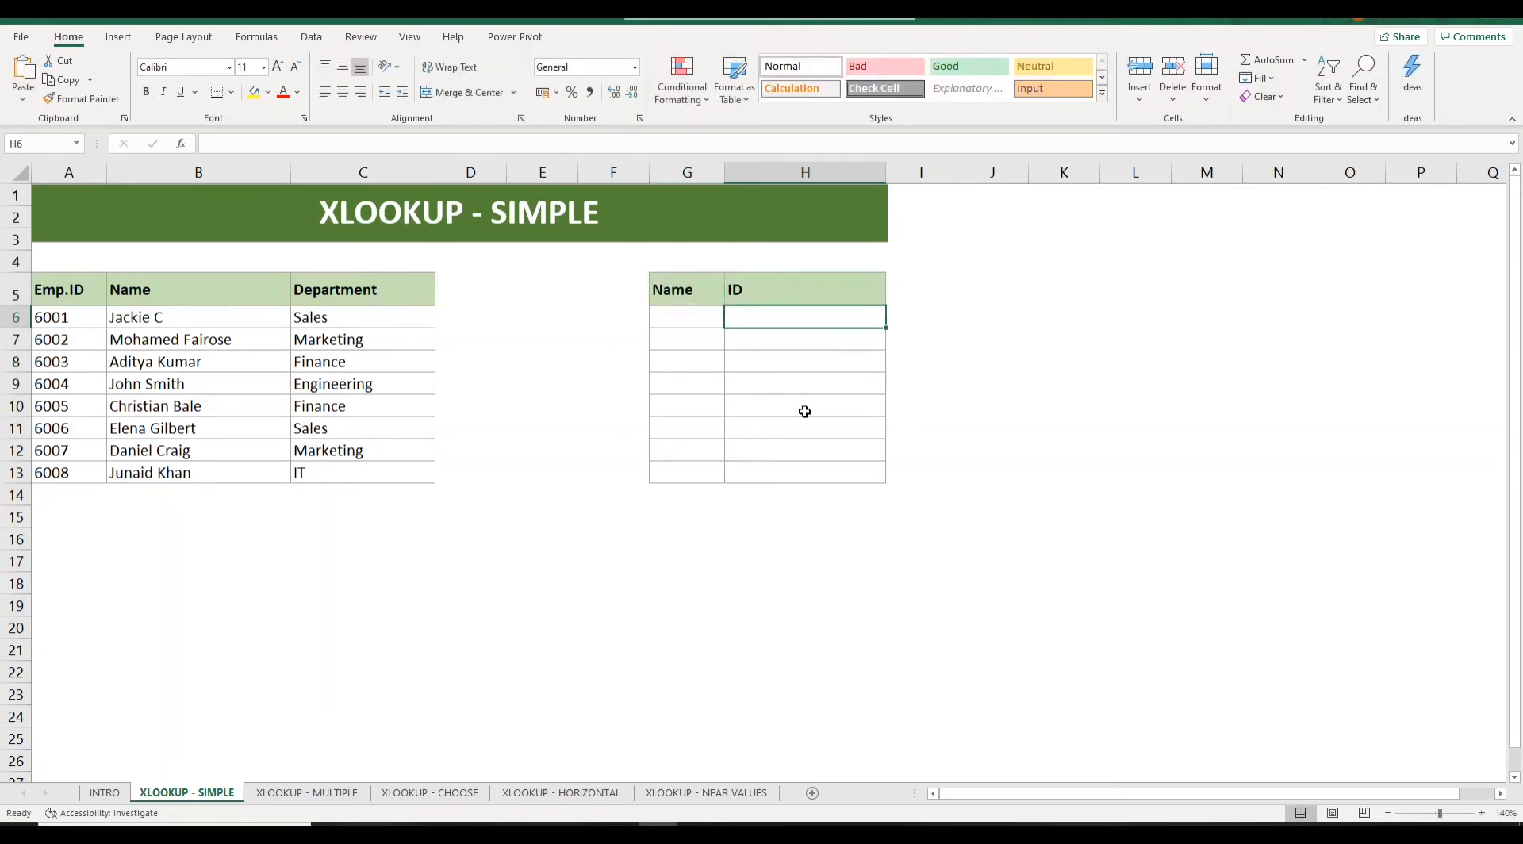
Enter the first employee's name from the employee table in G6 and go to H6
left_click(679, 317)
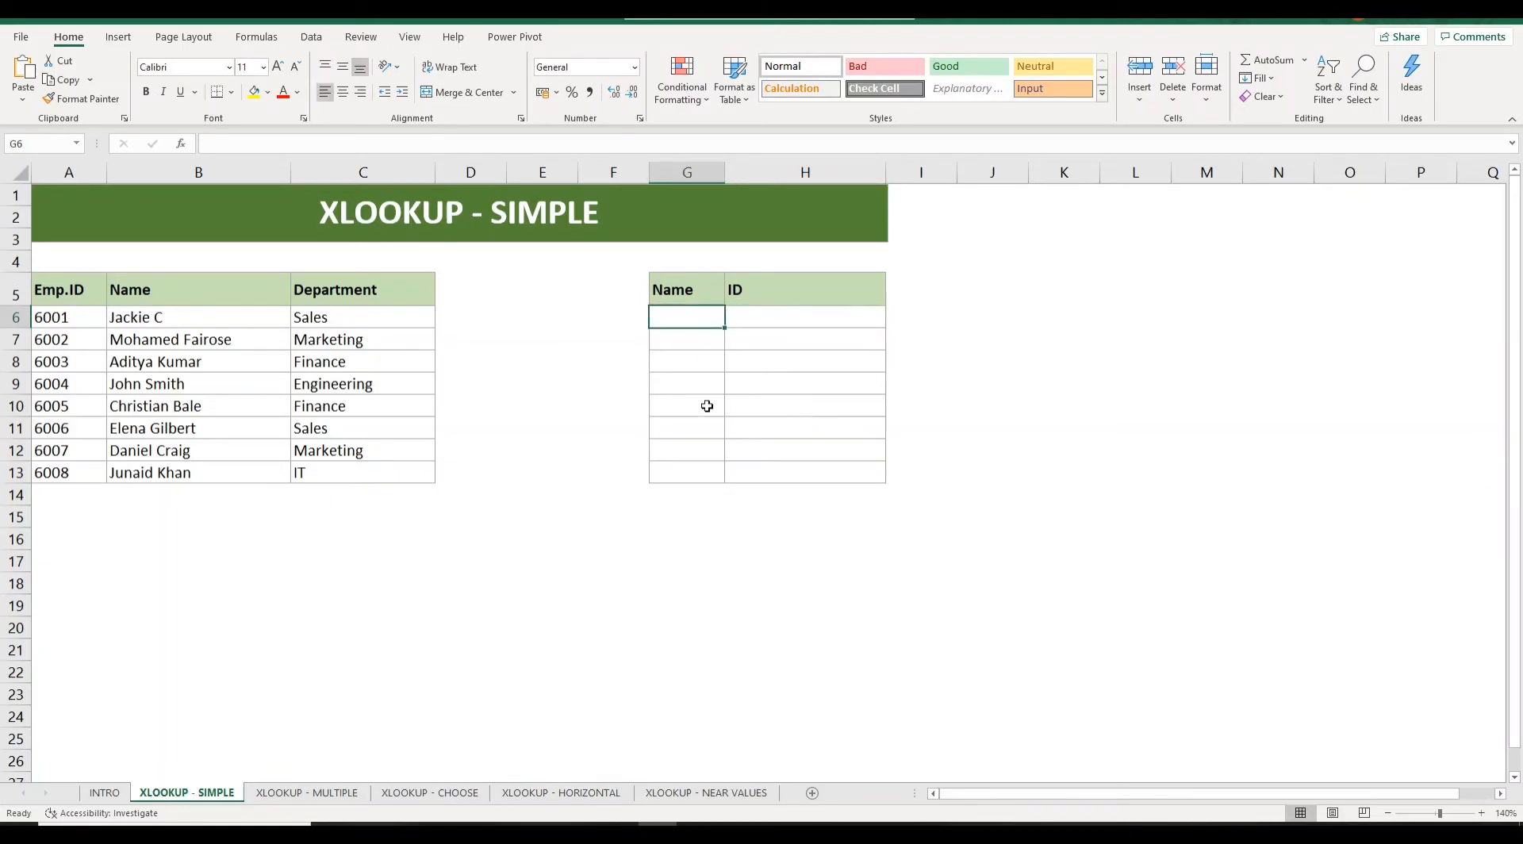
type("Jackie C")
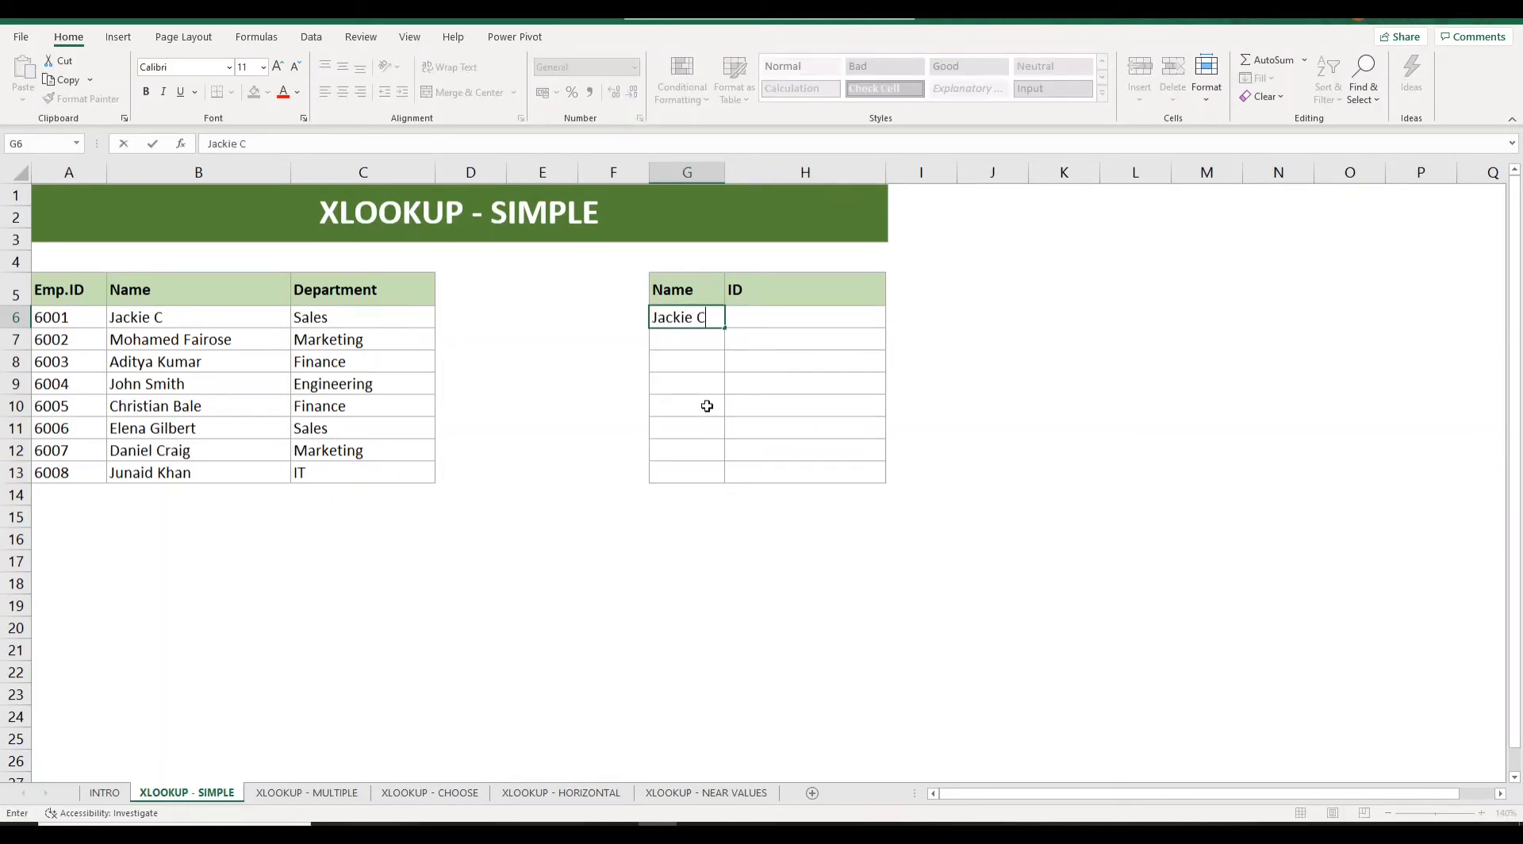
key("Return")
key("Up")
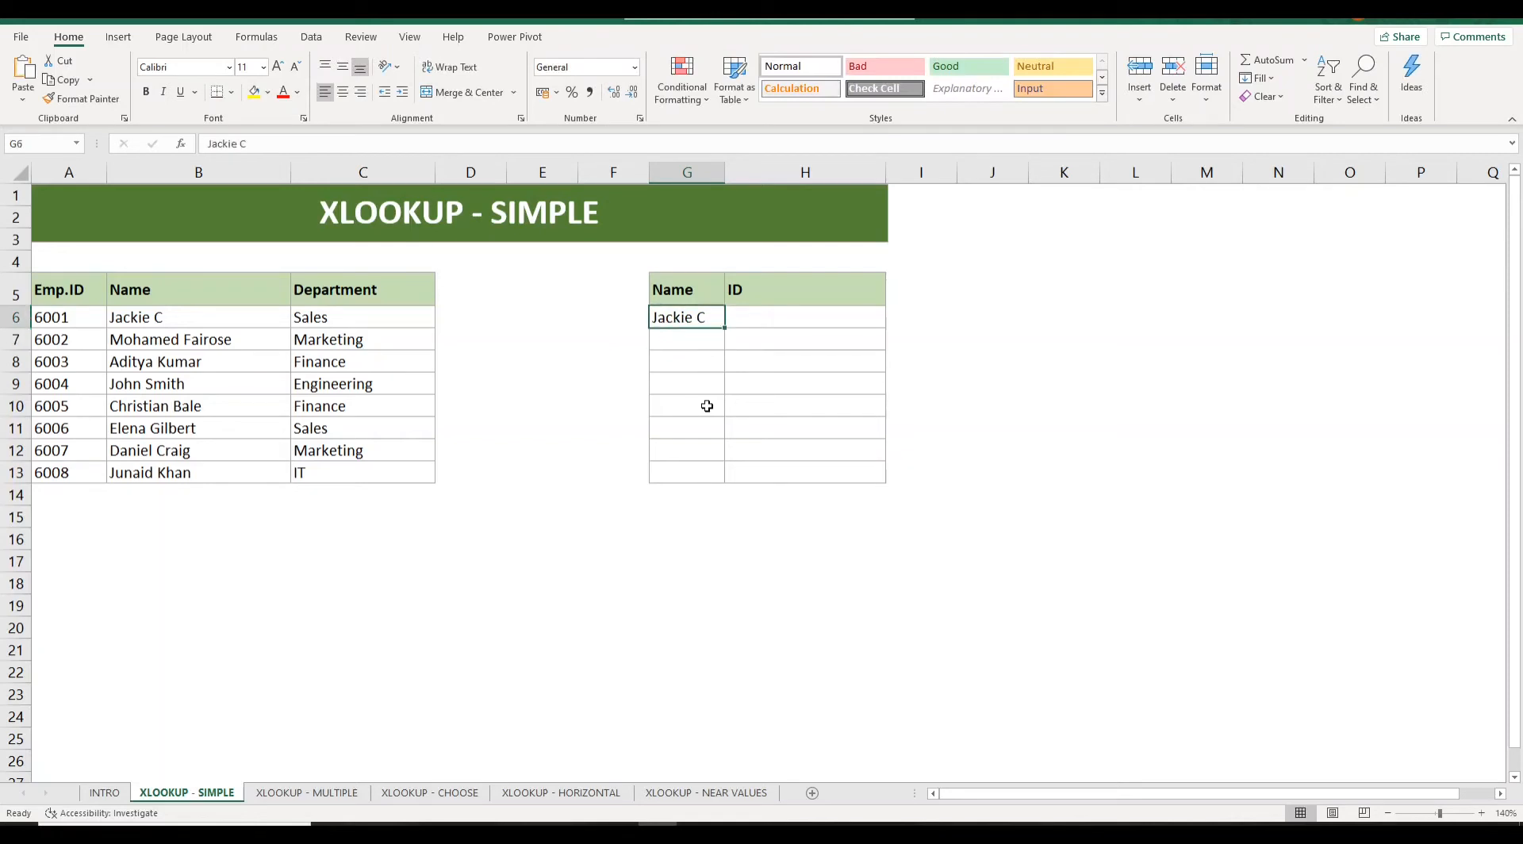
key("Right")
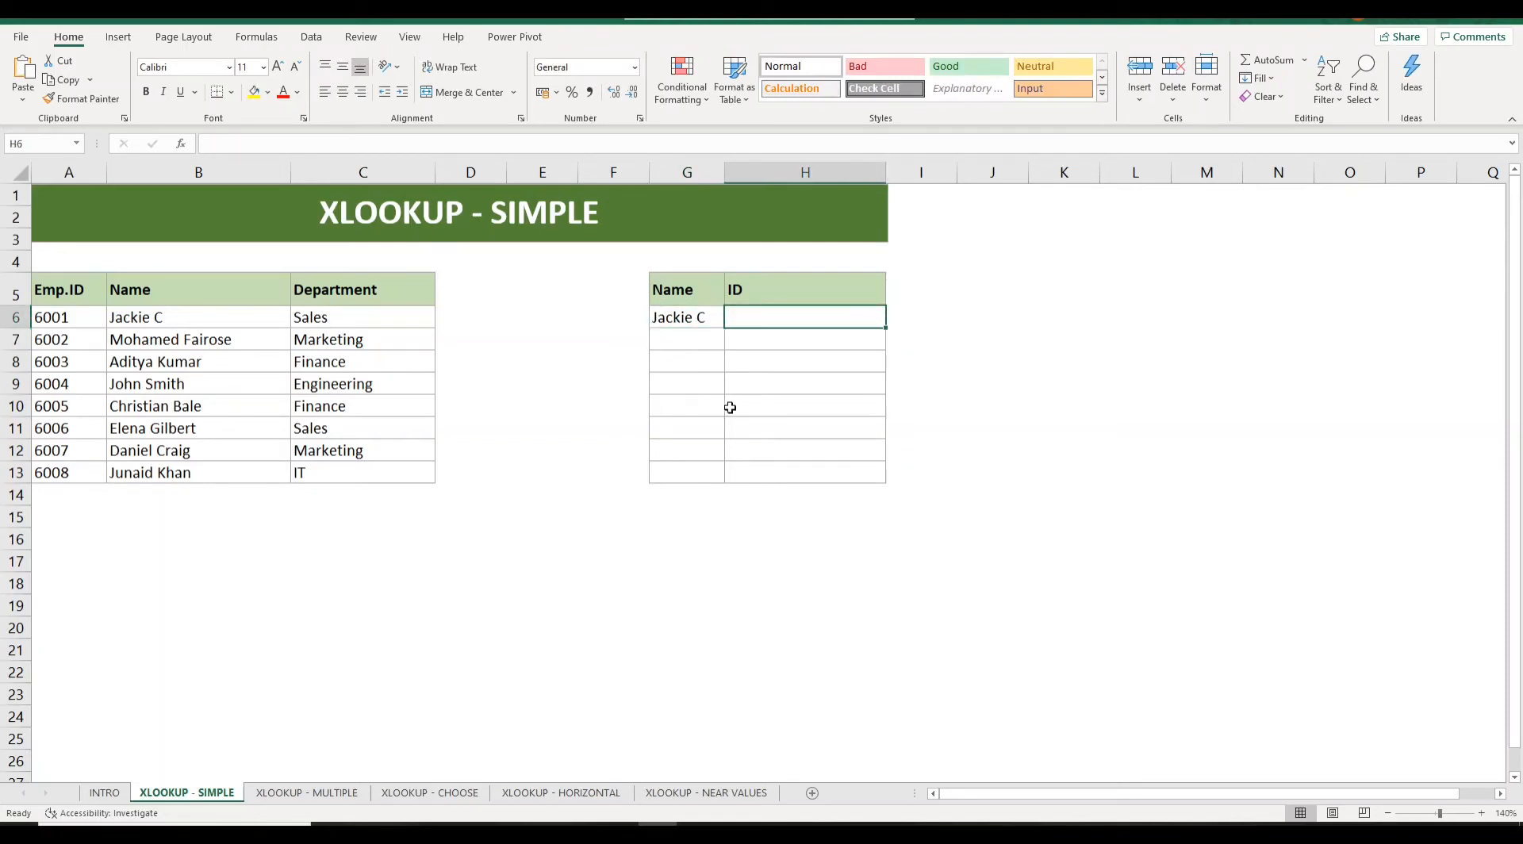
Review the order of the Emp.ID, Name and Department columns in the employee table
left_click(75, 288)
left_click(166, 289)
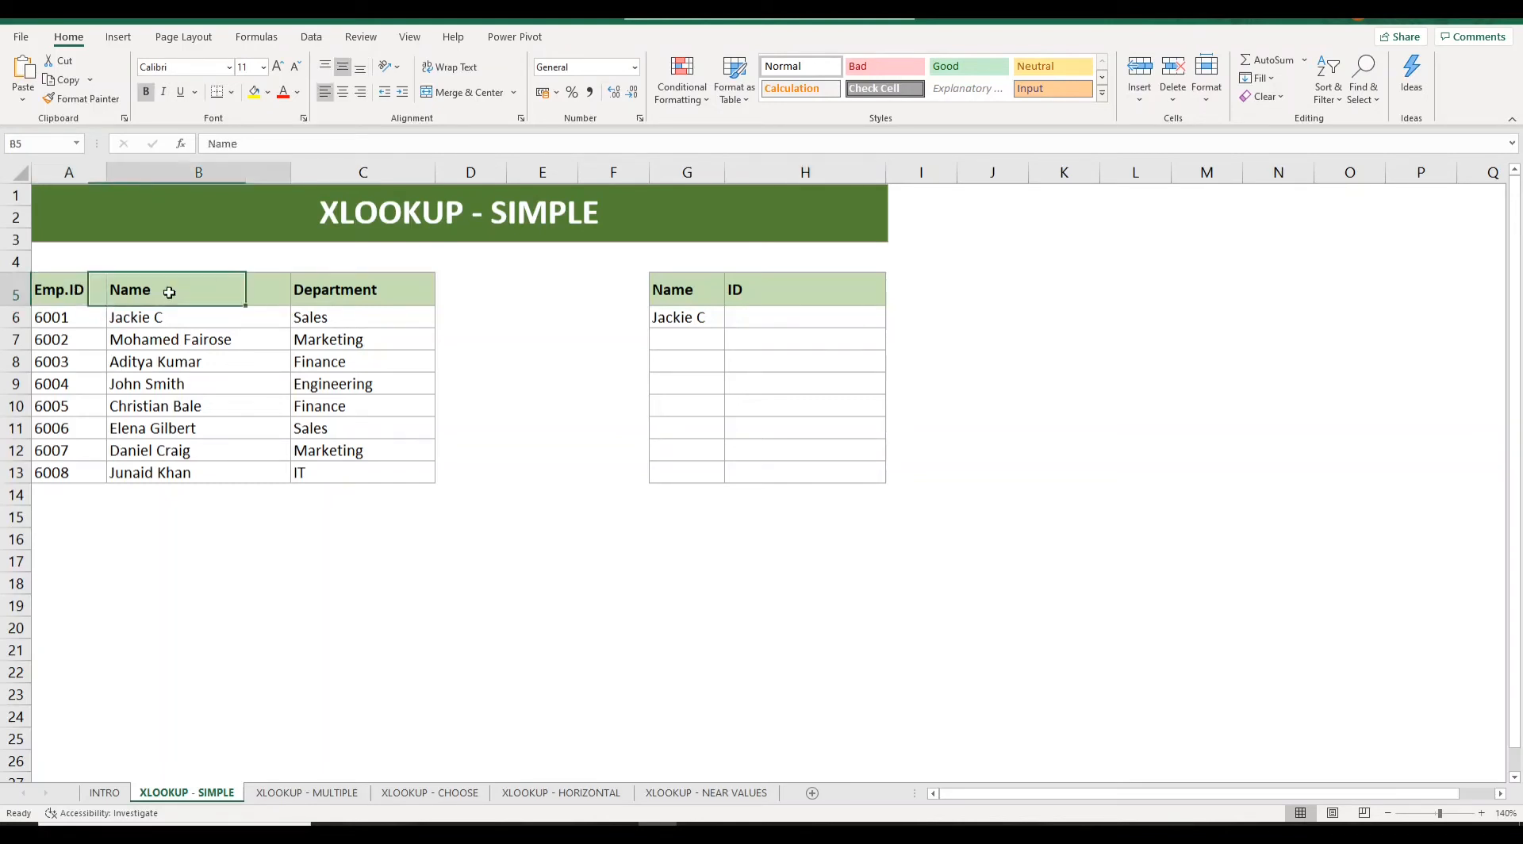
left_click(330, 293)
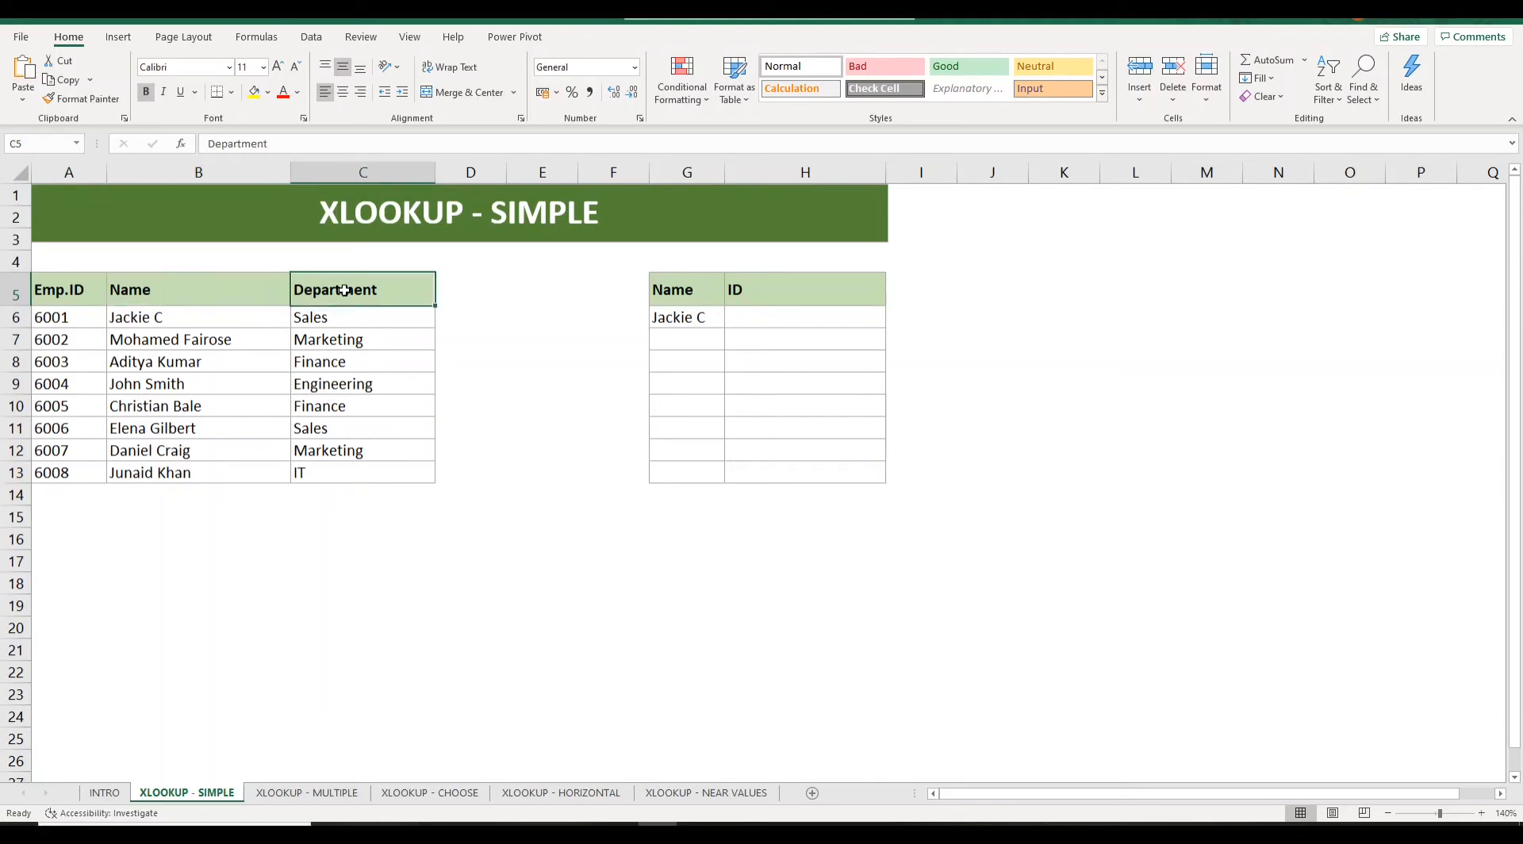
Start an XLOOKUP formula in H6 with G6 as the lookup value and $B$6:$B$13 as the lookup array
left_click(156, 319)
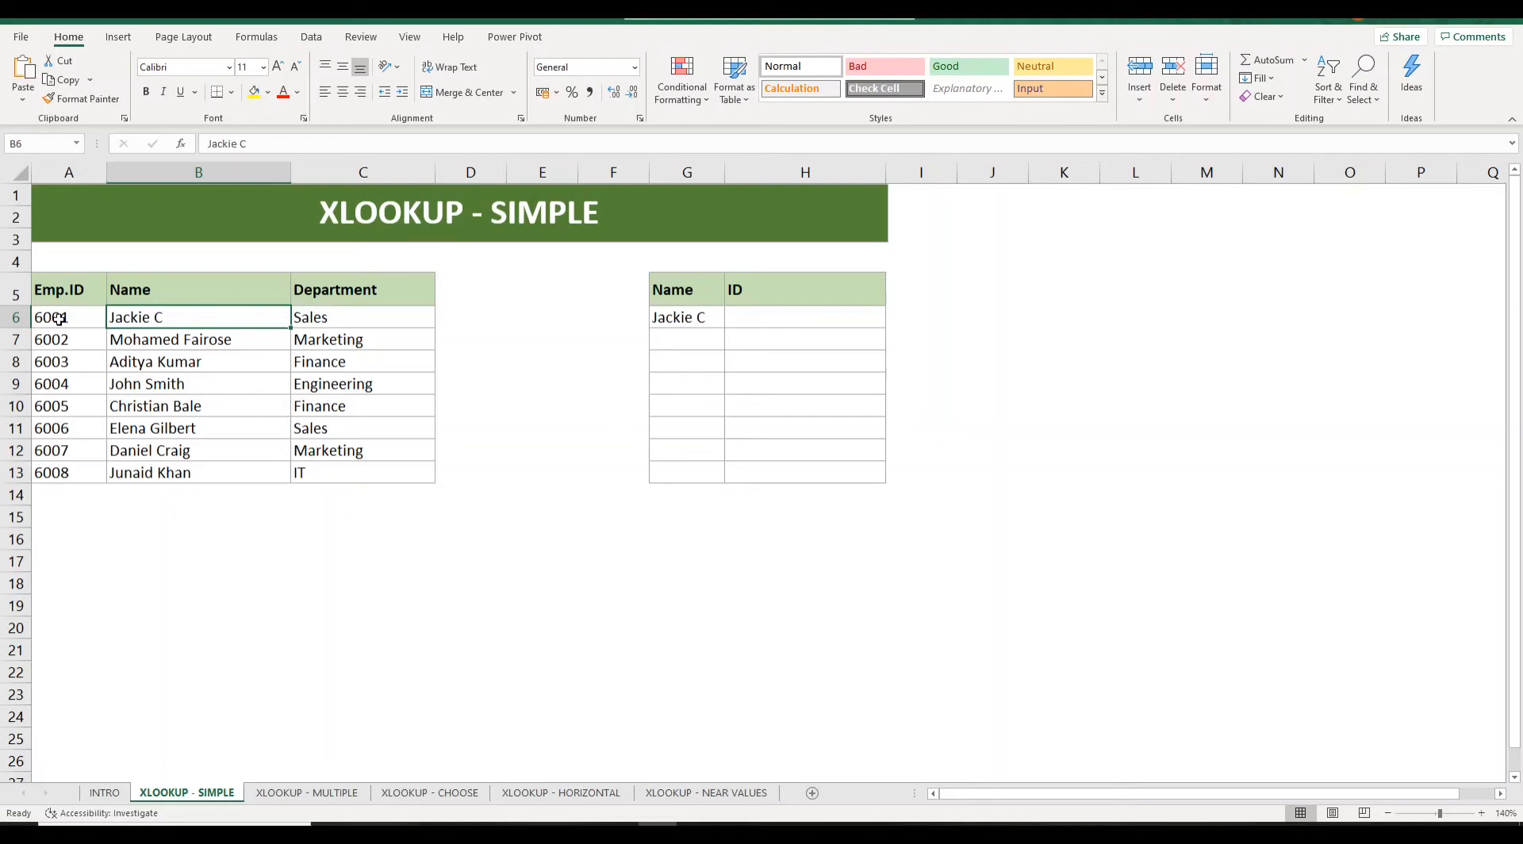
left_click(762, 315)
type("=xlo")
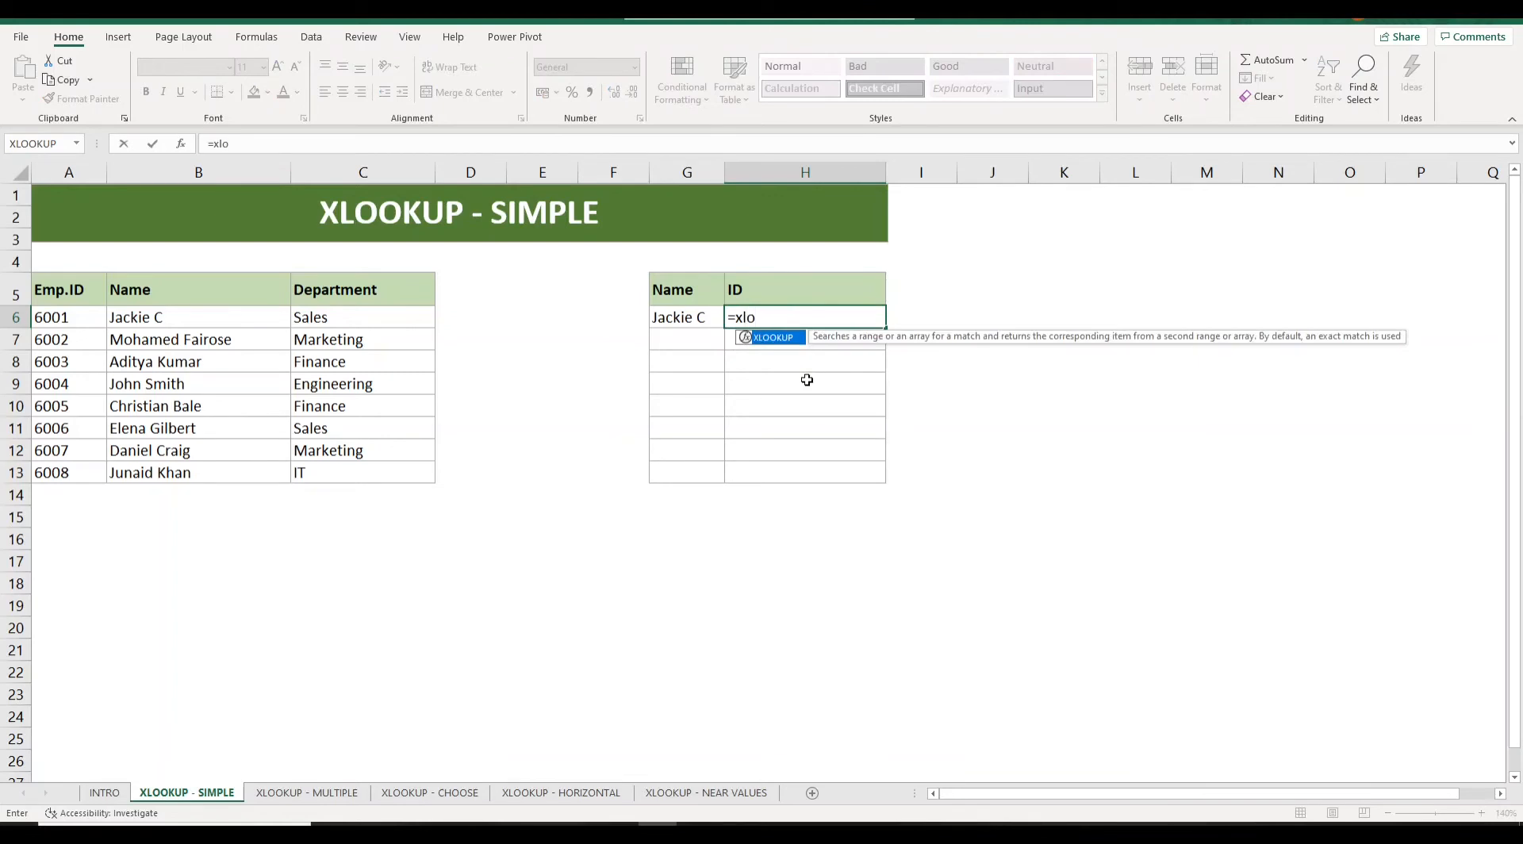
key("Tab")
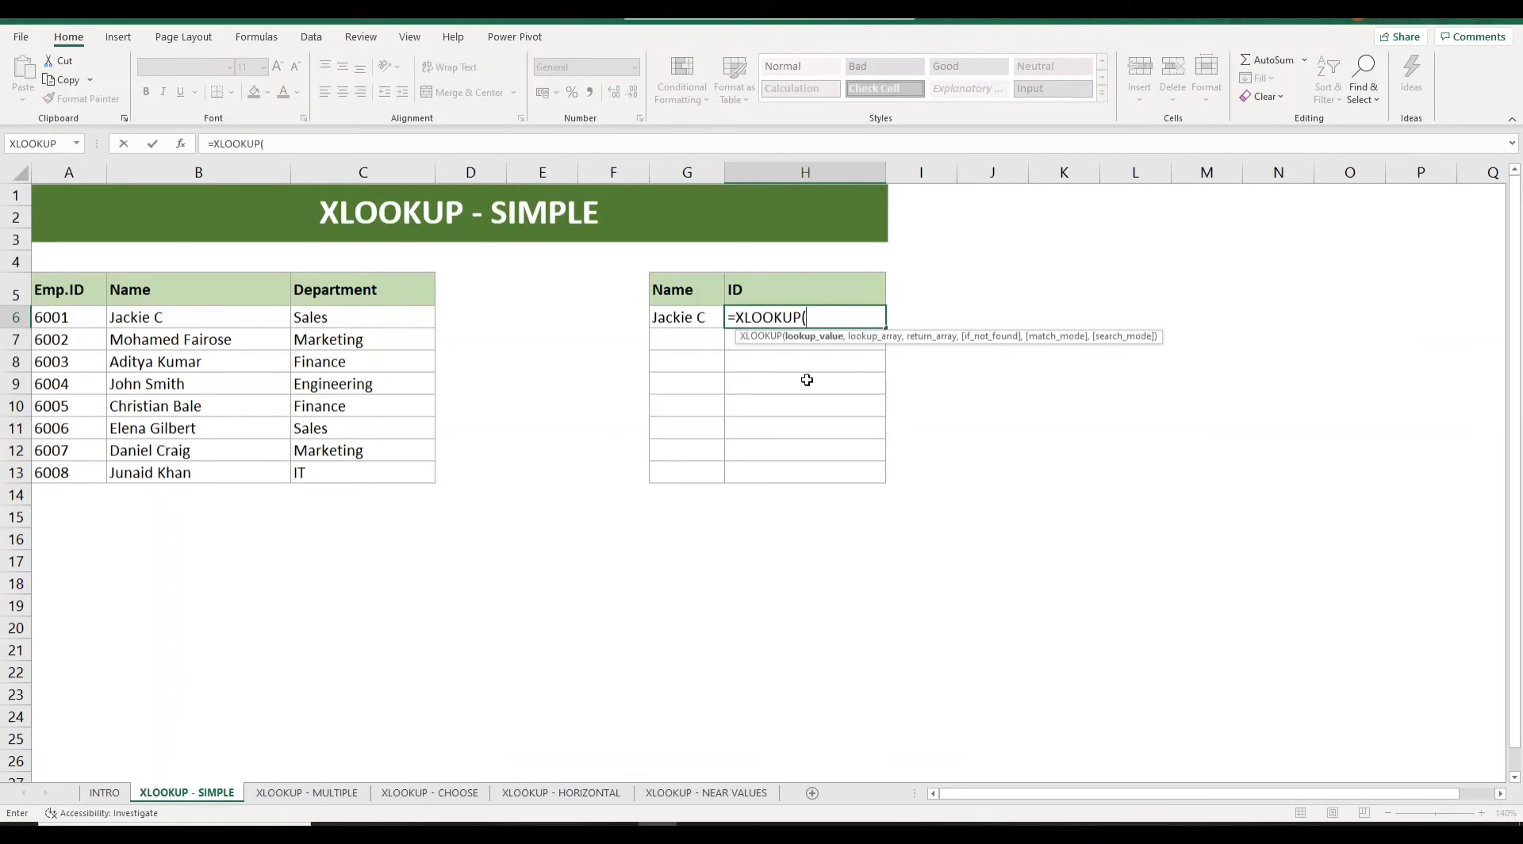
left_click(680, 317)
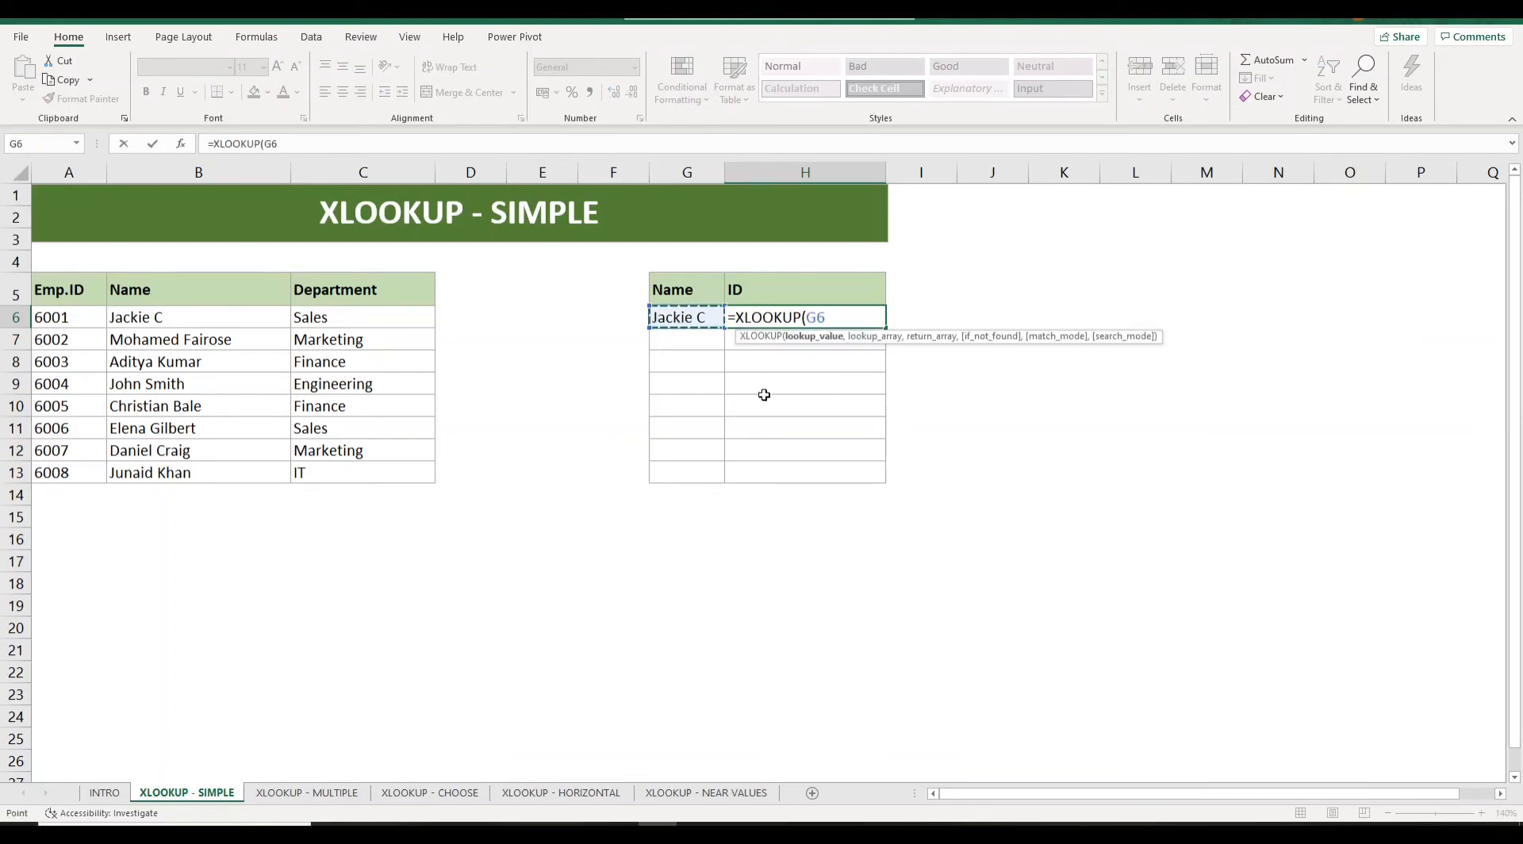
type(",")
left_click_drag(176, 315, 179, 472)
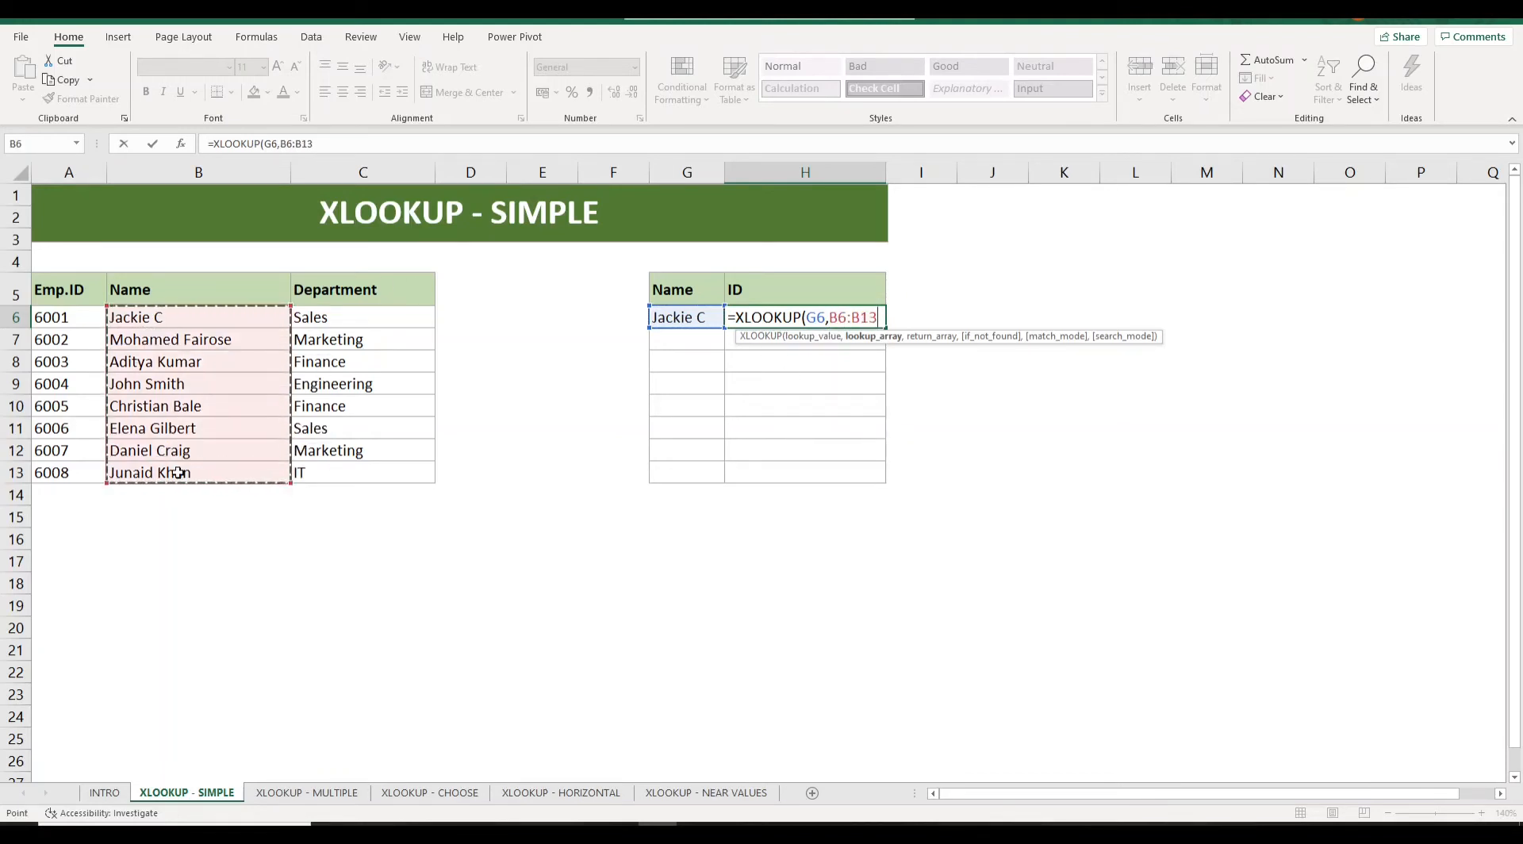
key("F4")
type(",")
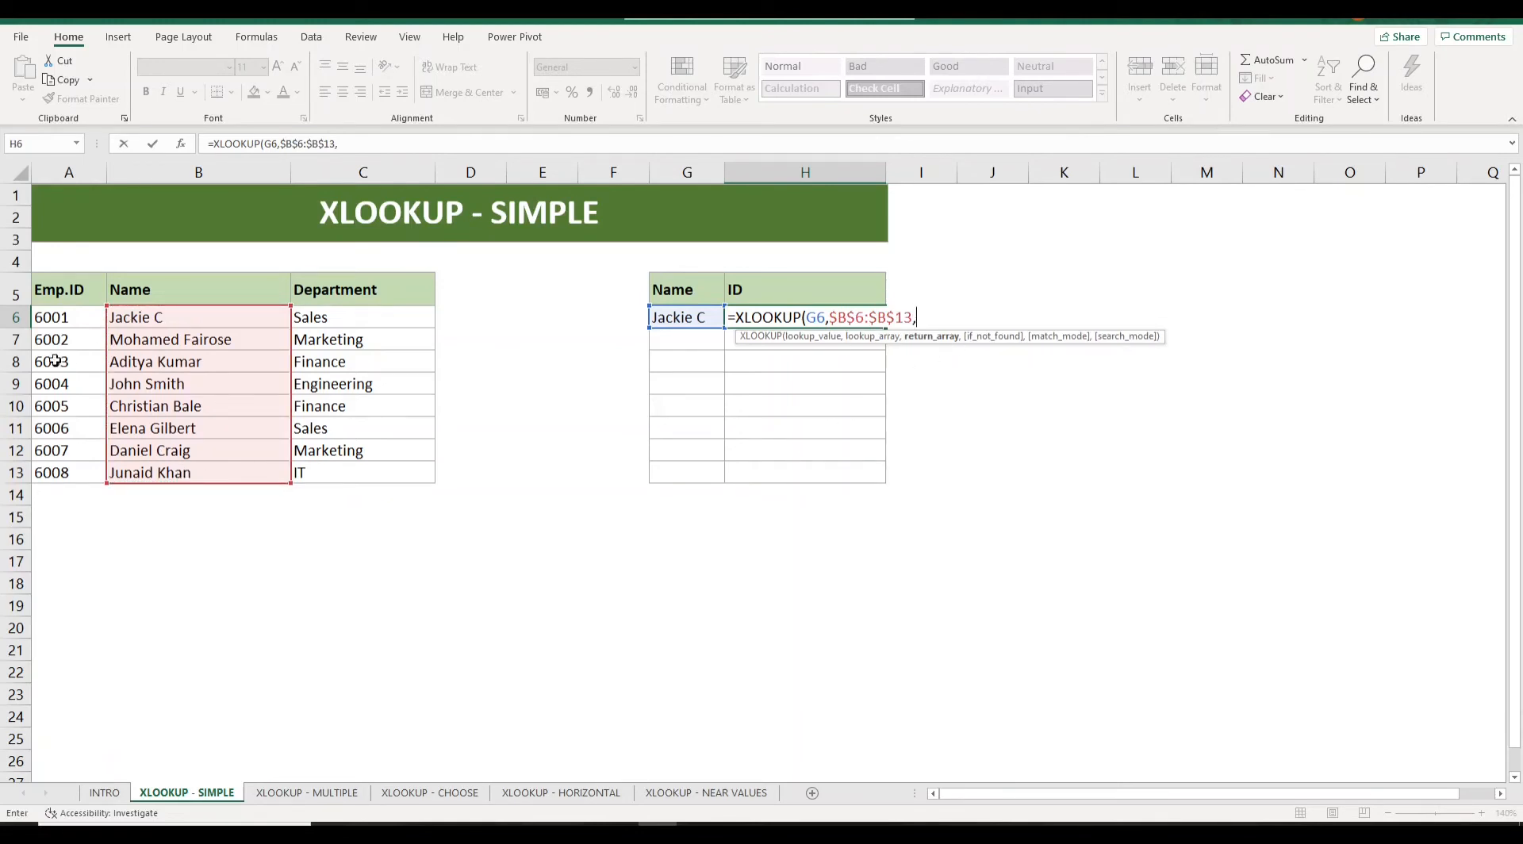
Use $A$6:$A$13 as the return array and complete the XLOOKUP formula in H6
left_click_drag(69, 317, 73, 474)
key("F4")
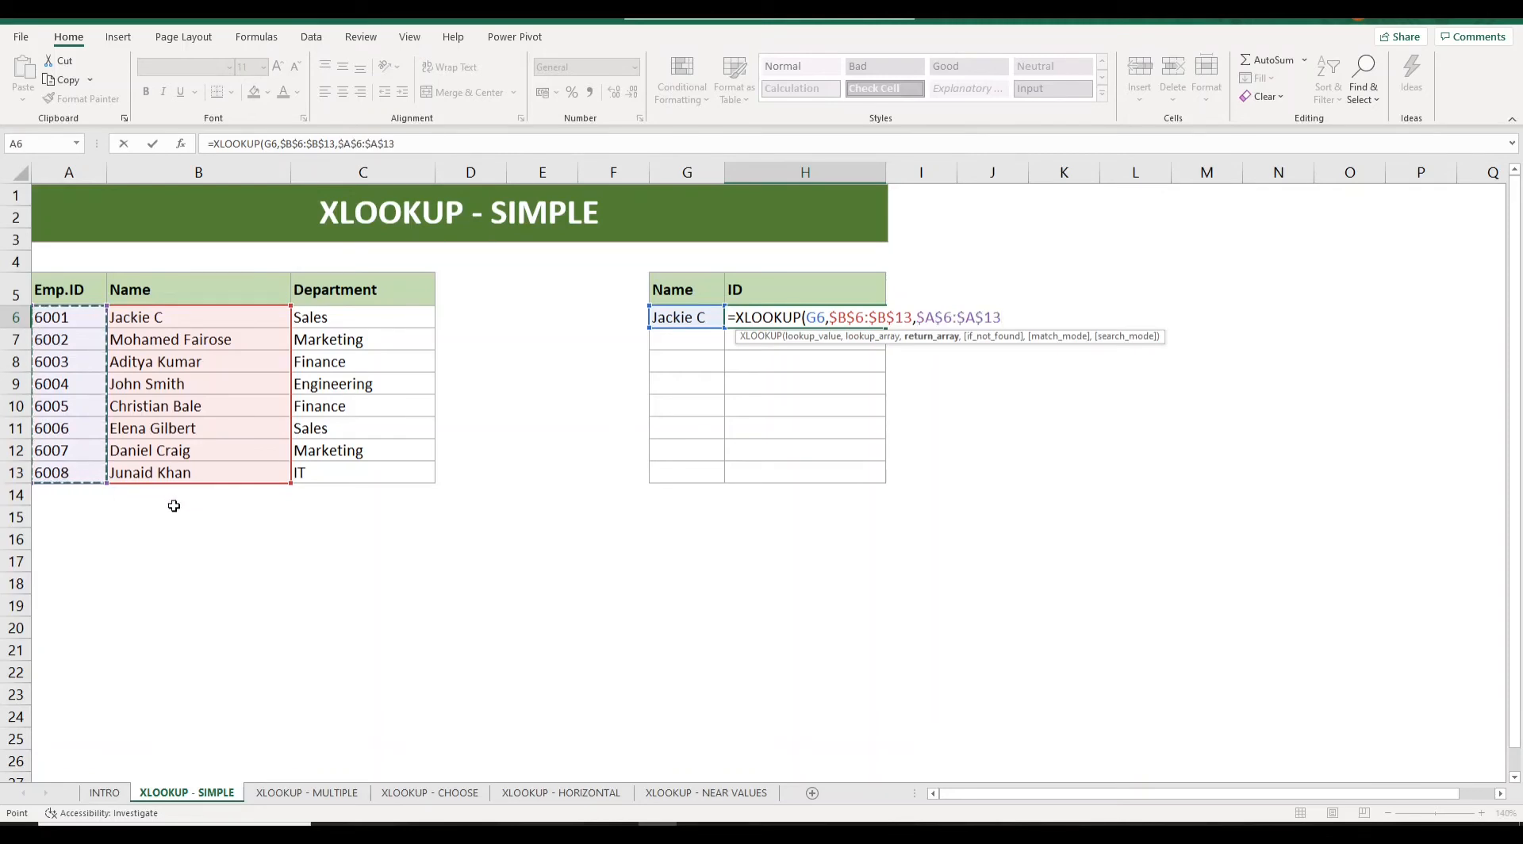
type(")")
key("Return")
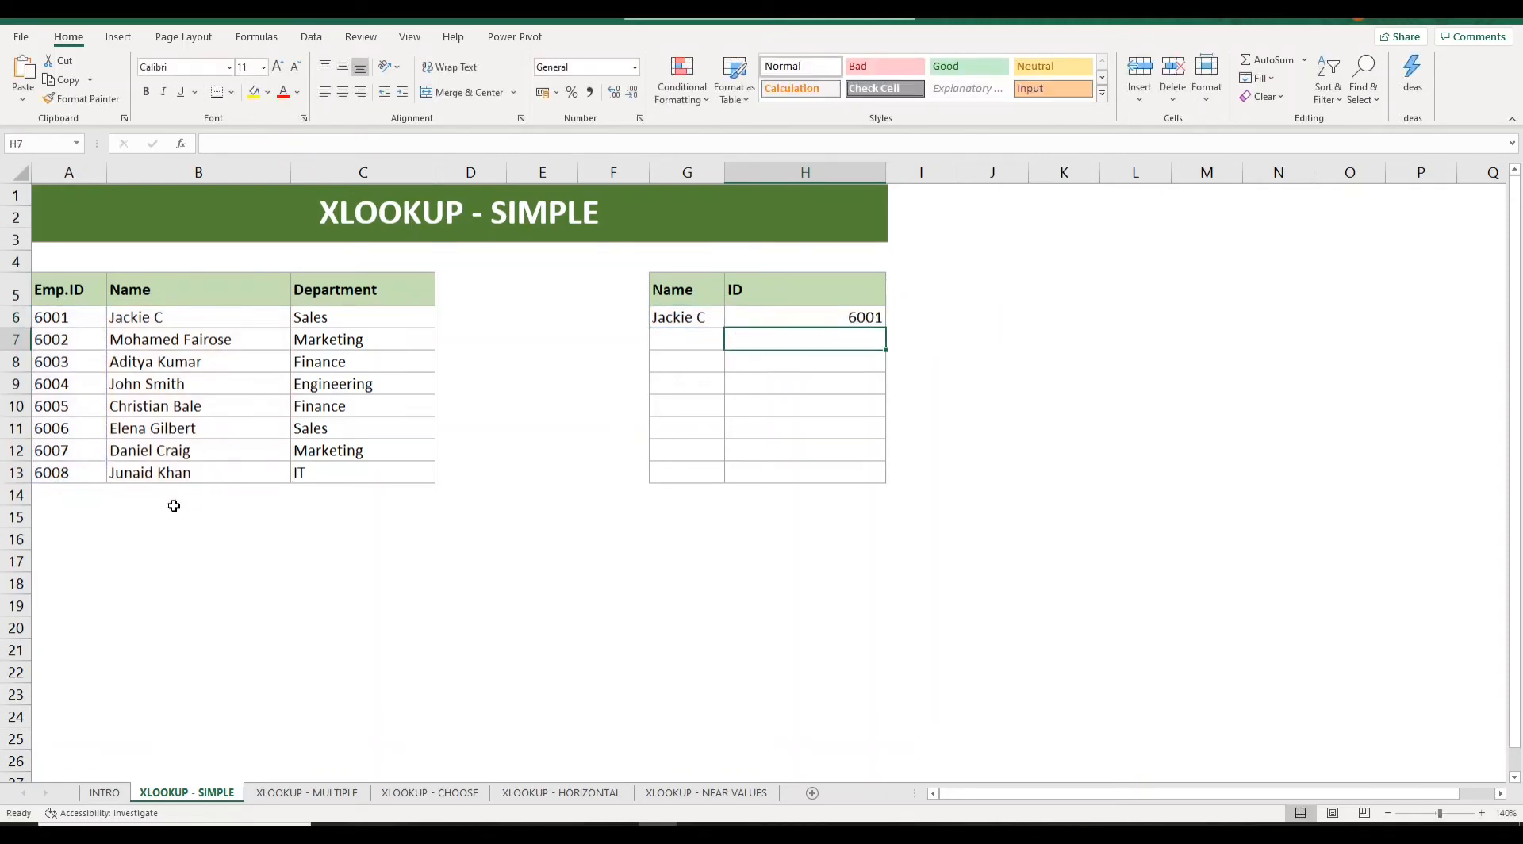
left_click(836, 319)
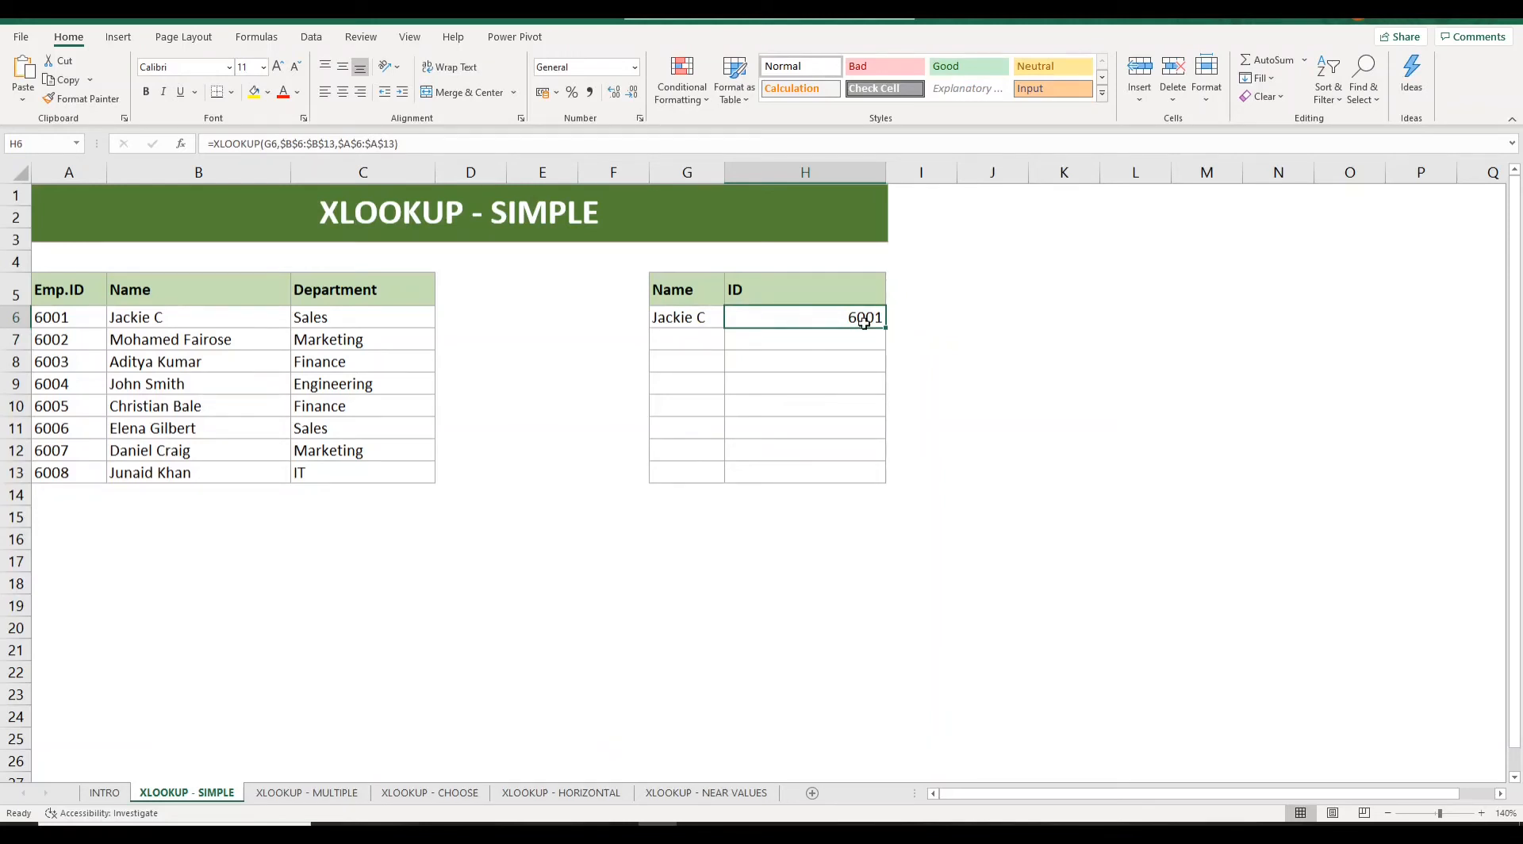
Replace the name in G6 with the third employee's full name and check the returned ID against the employee table
left_click(697, 319)
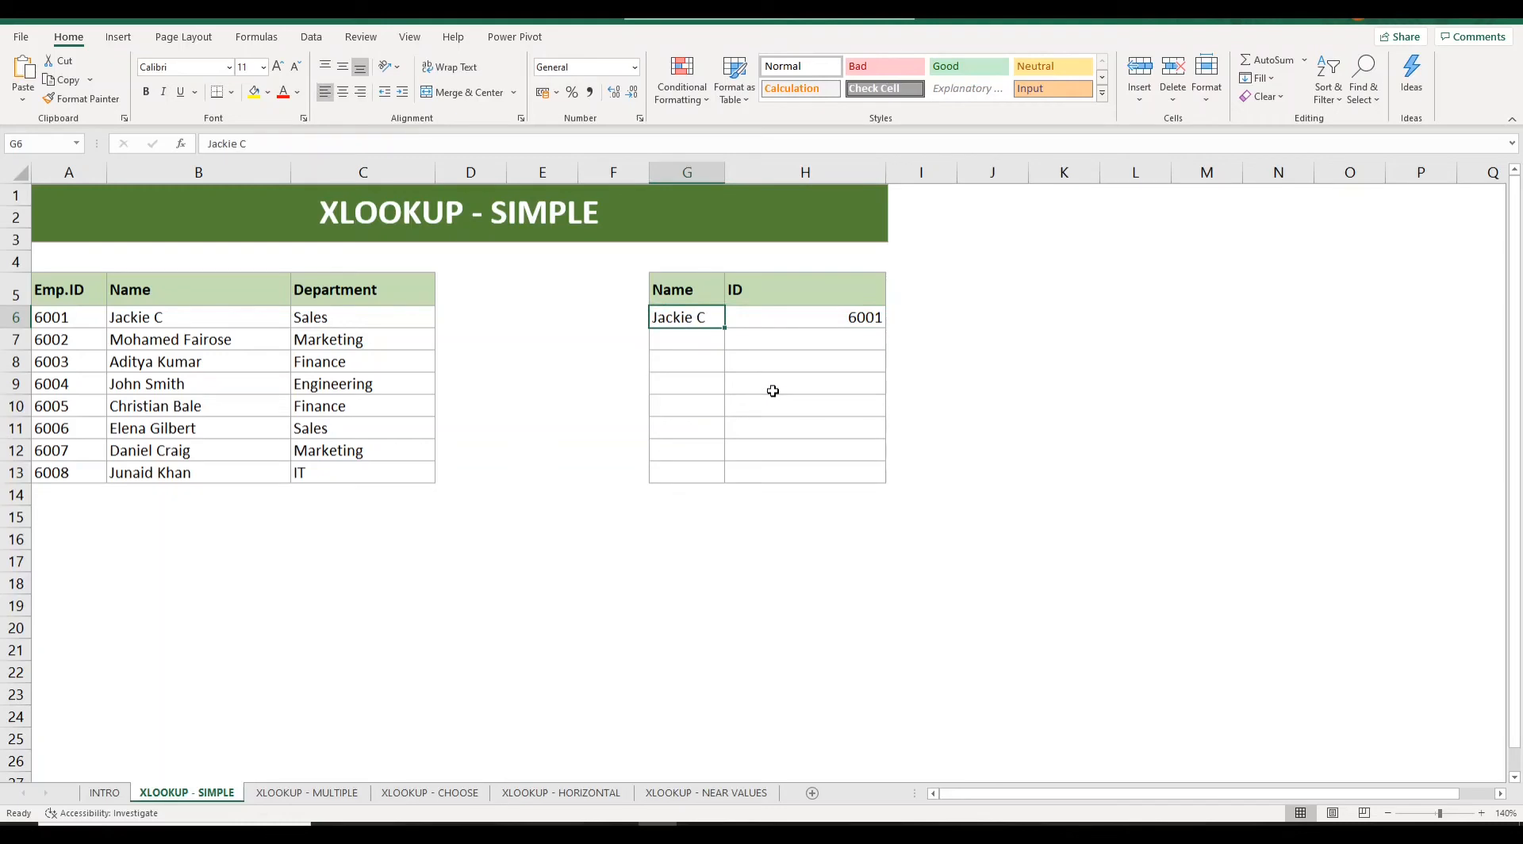
type("Aditya")
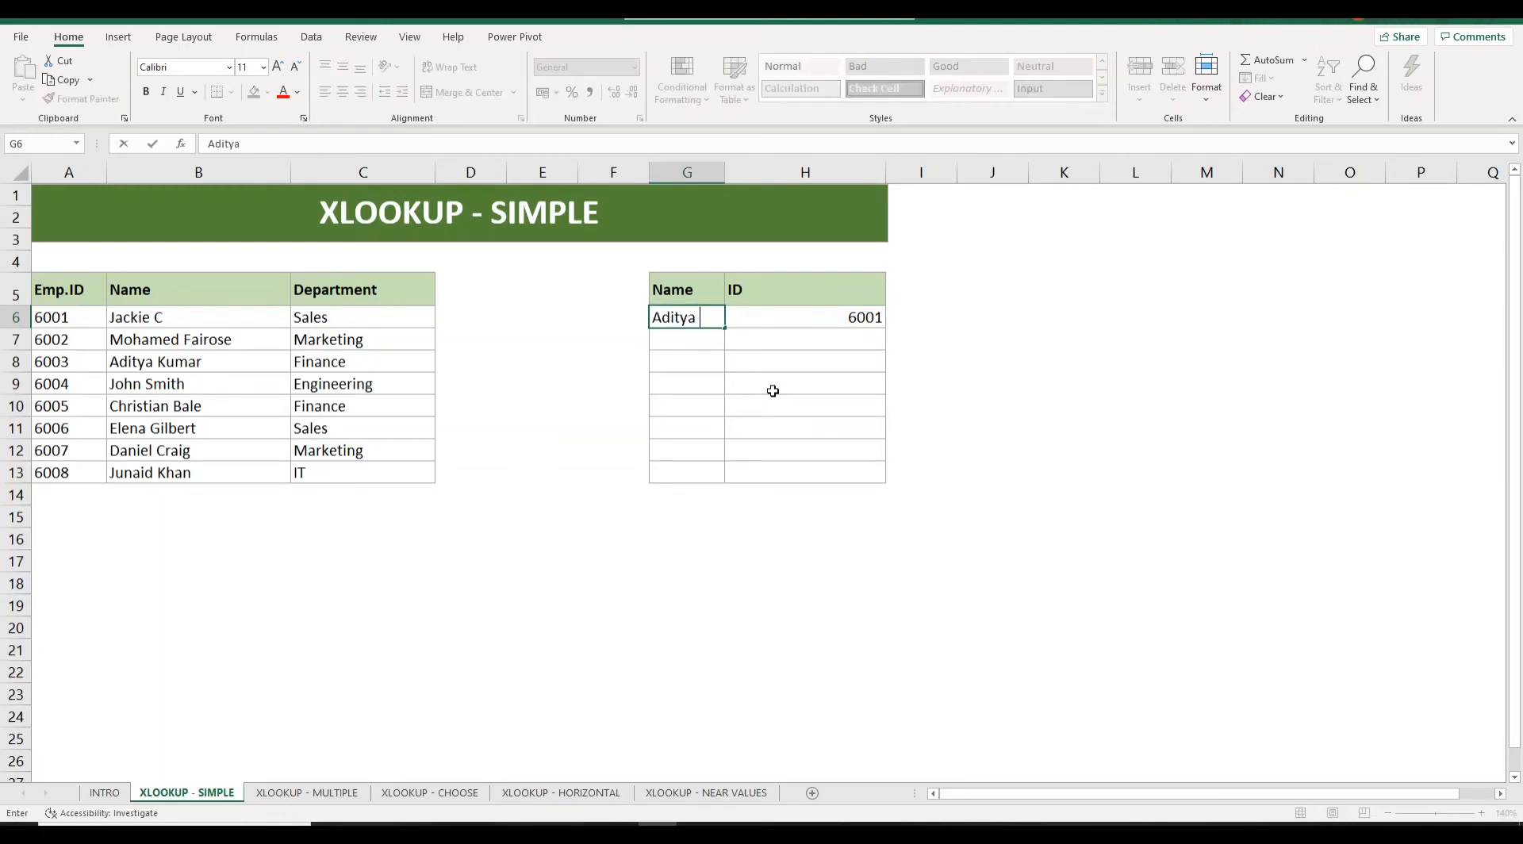
type("mar")
key("Return")
key("Up")
key("Right")
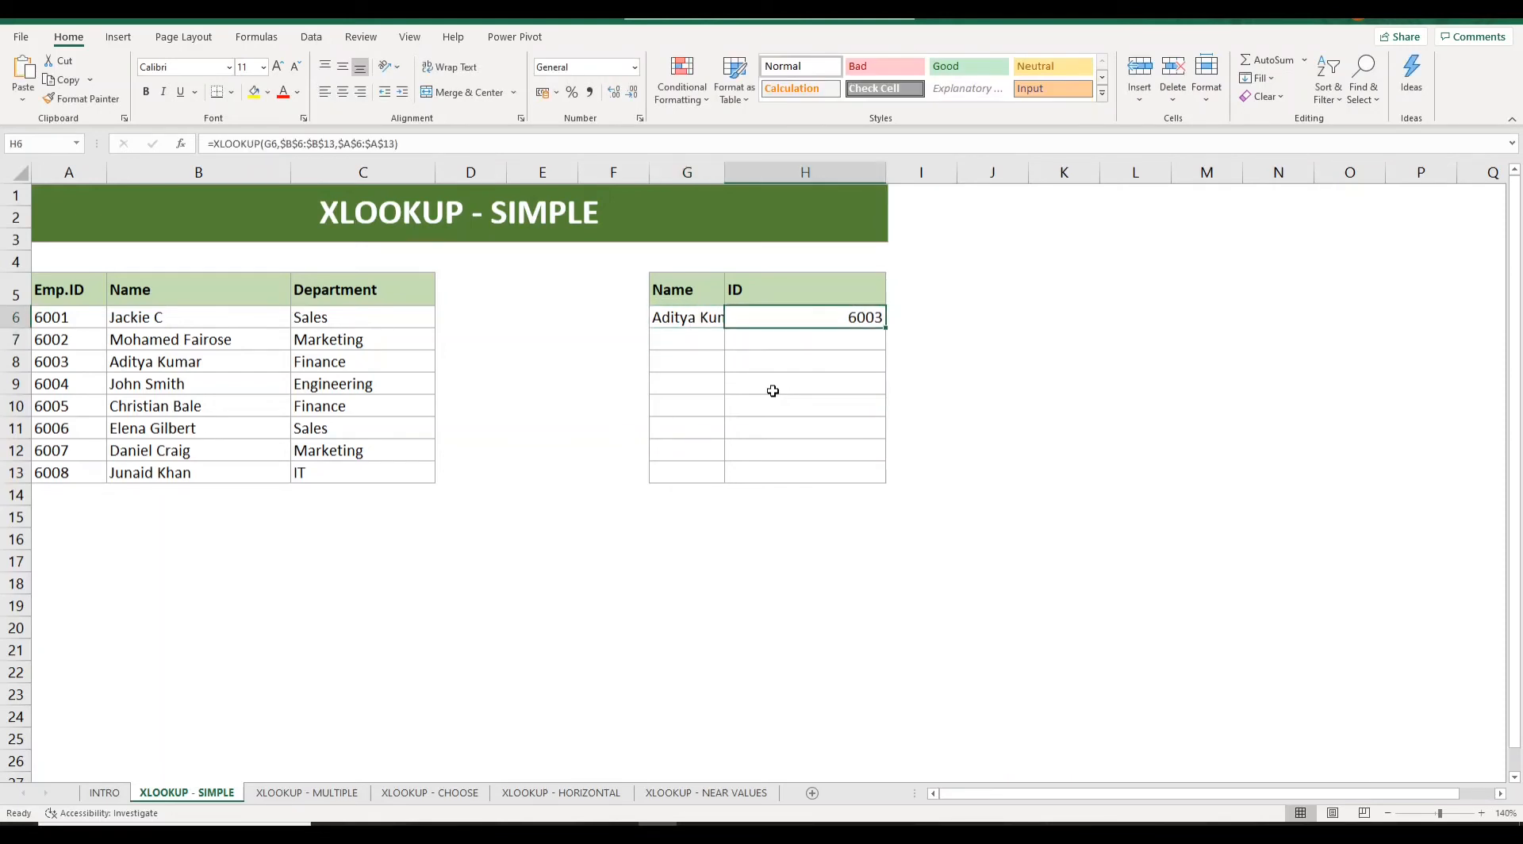
left_click(183, 366)
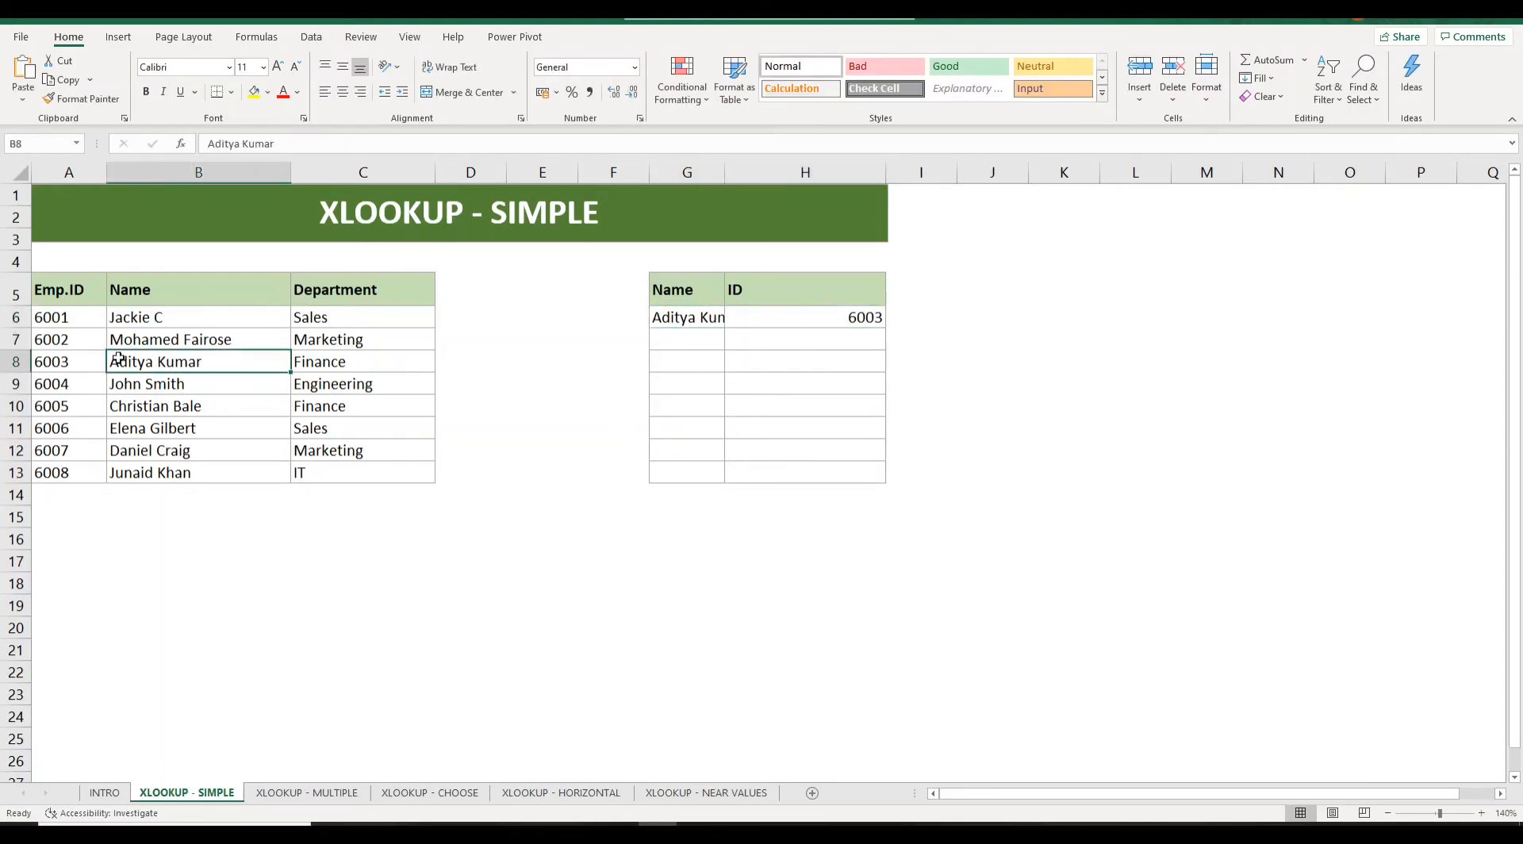
left_click(69, 362)
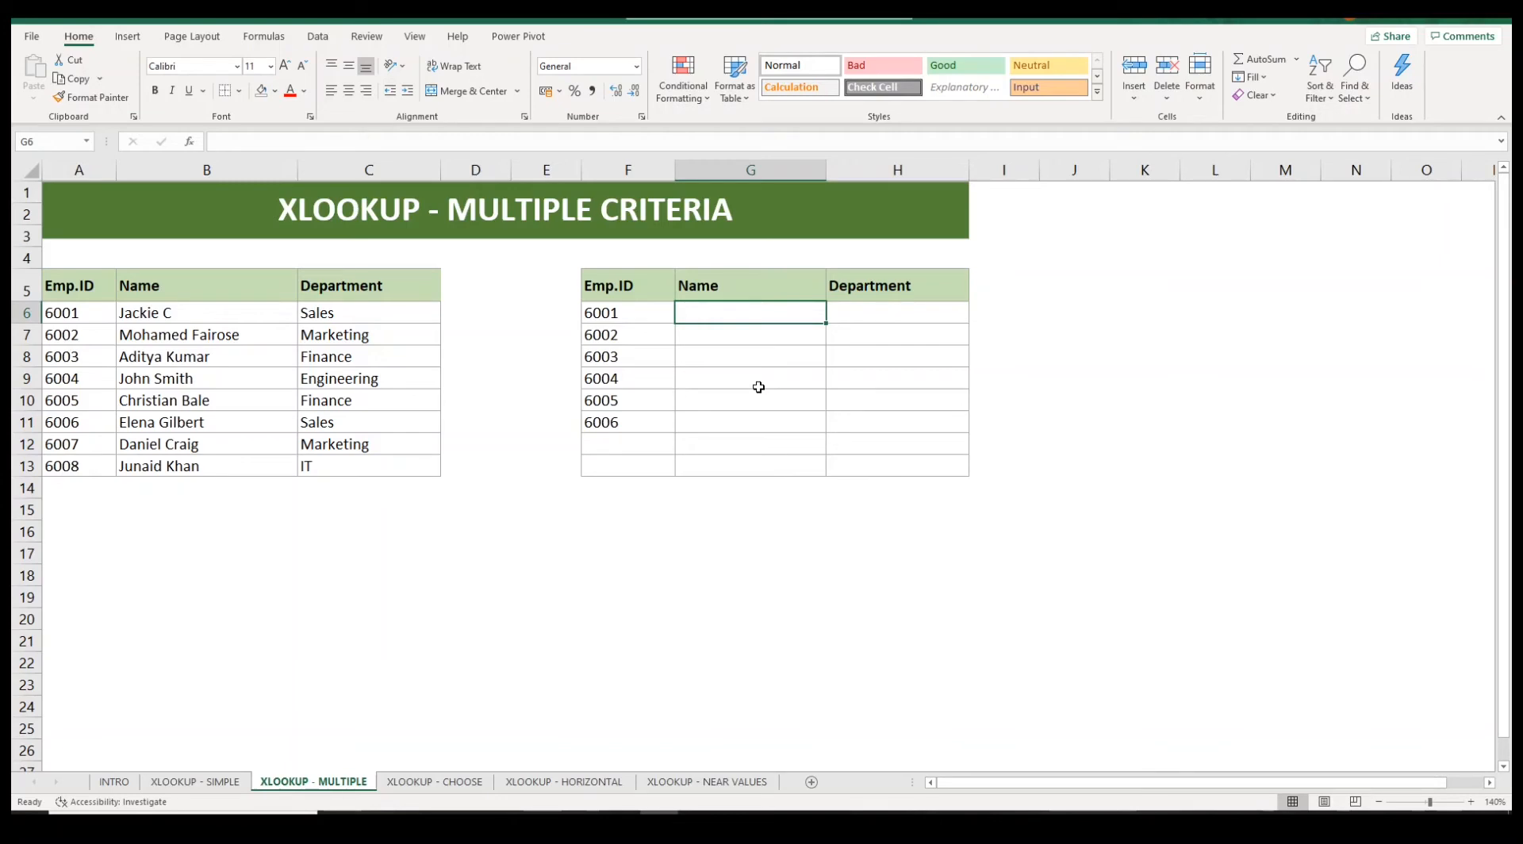
Start an XLOOKUP formula in G6 of the XLOOKUP - MULTIPLE sheet with lookup value F6 and lookup array $A$6:$A$13
type("=xloo")
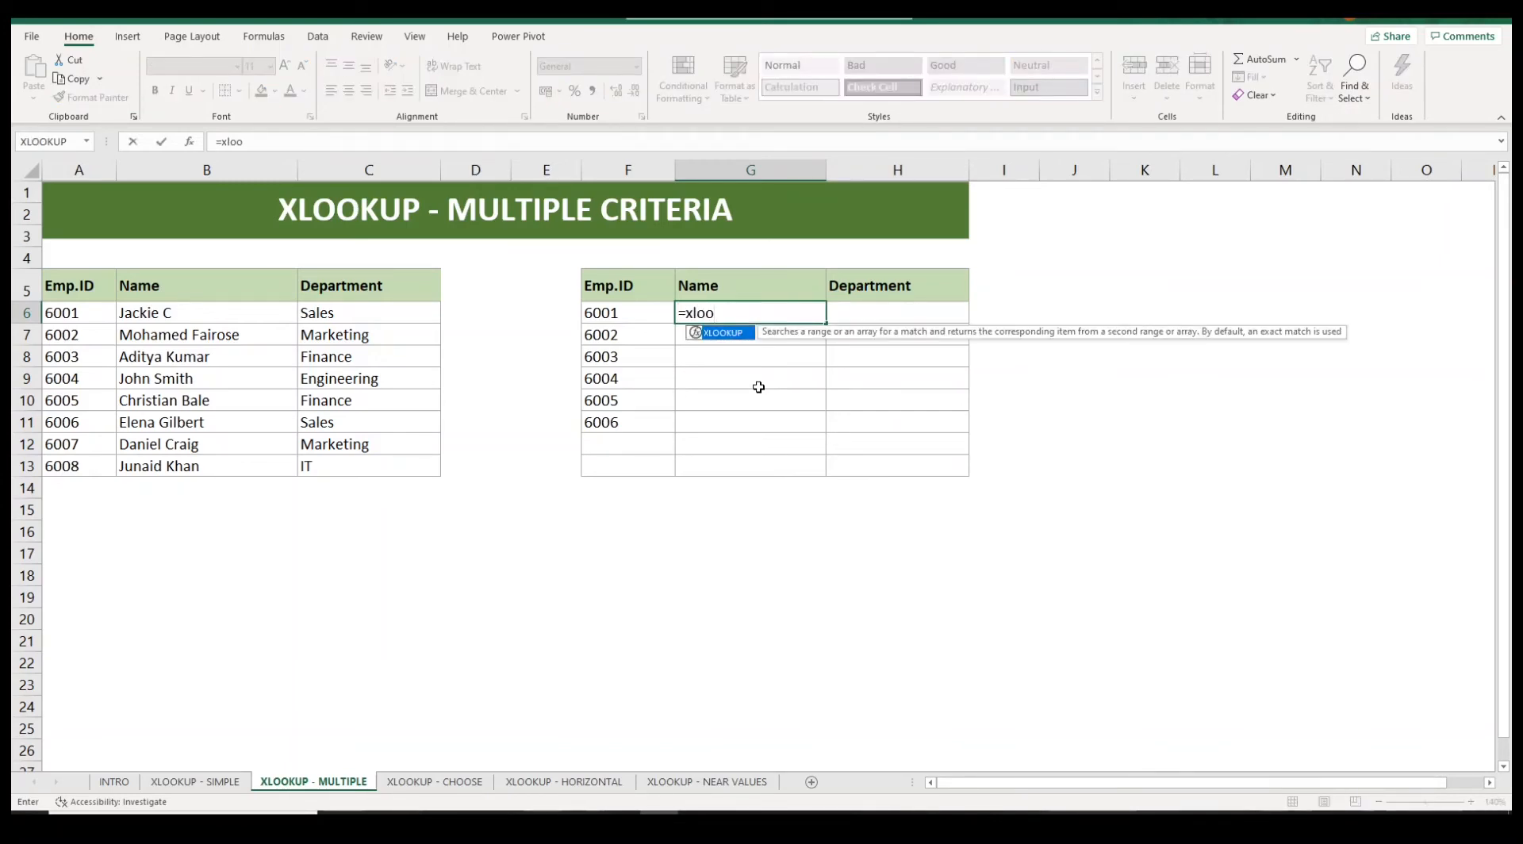
key("Tab")
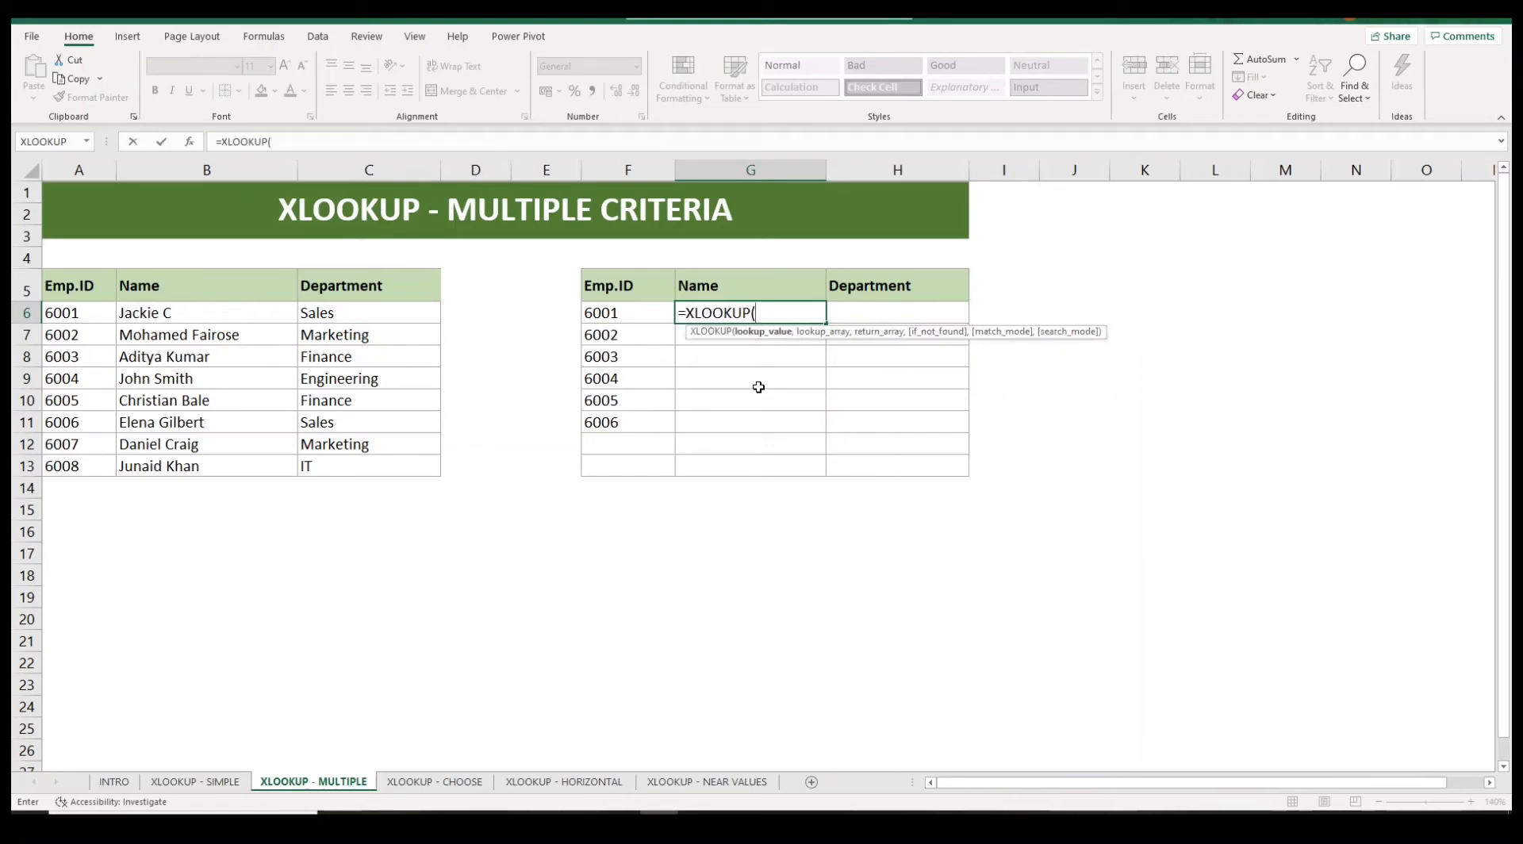
left_click(620, 316)
type(",")
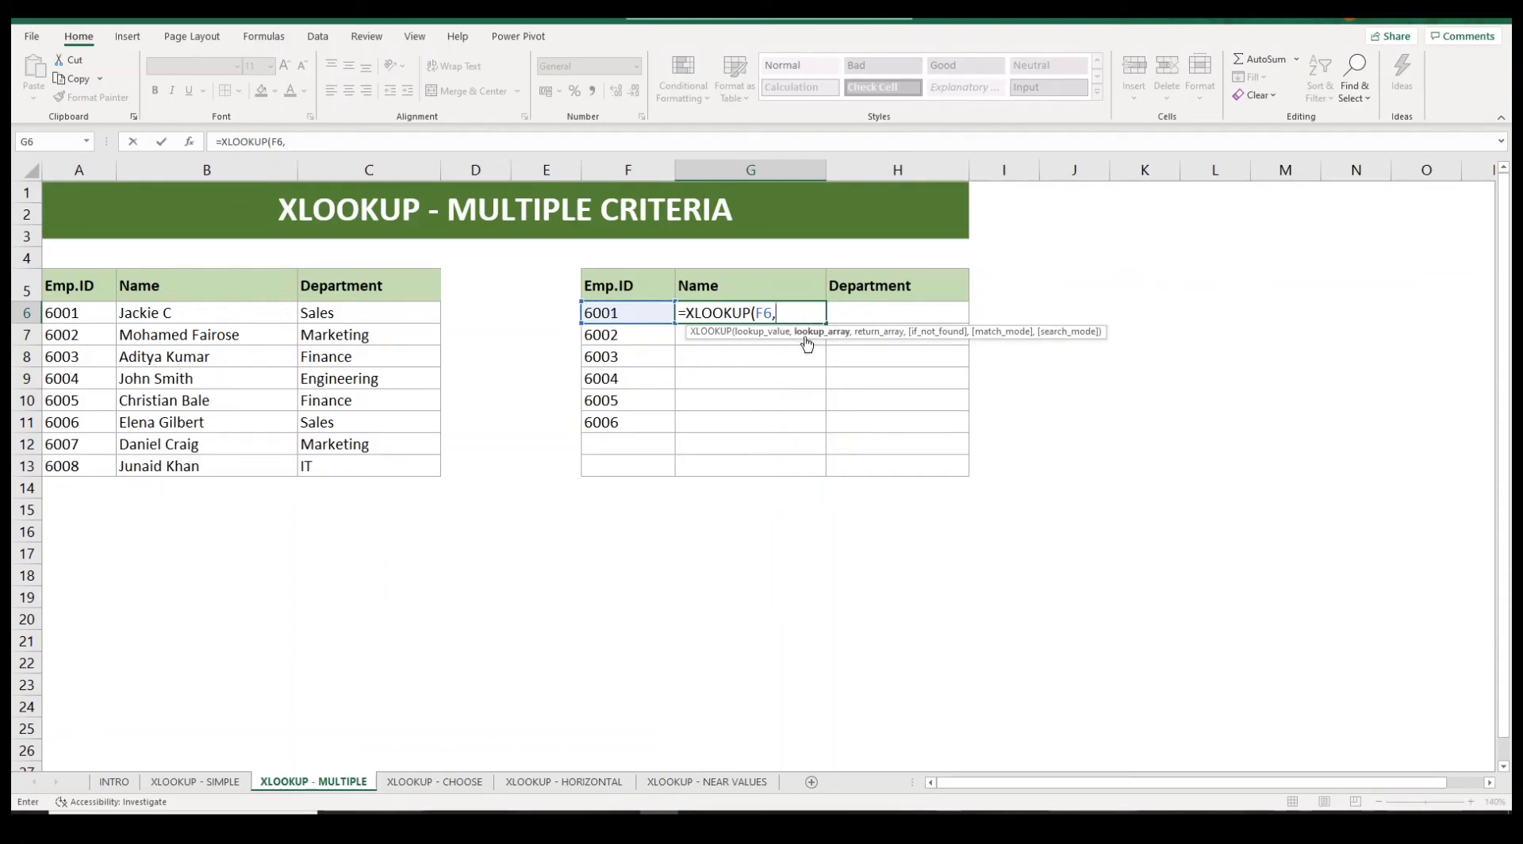
left_click_drag(90, 312, 78, 461)
key("F4")
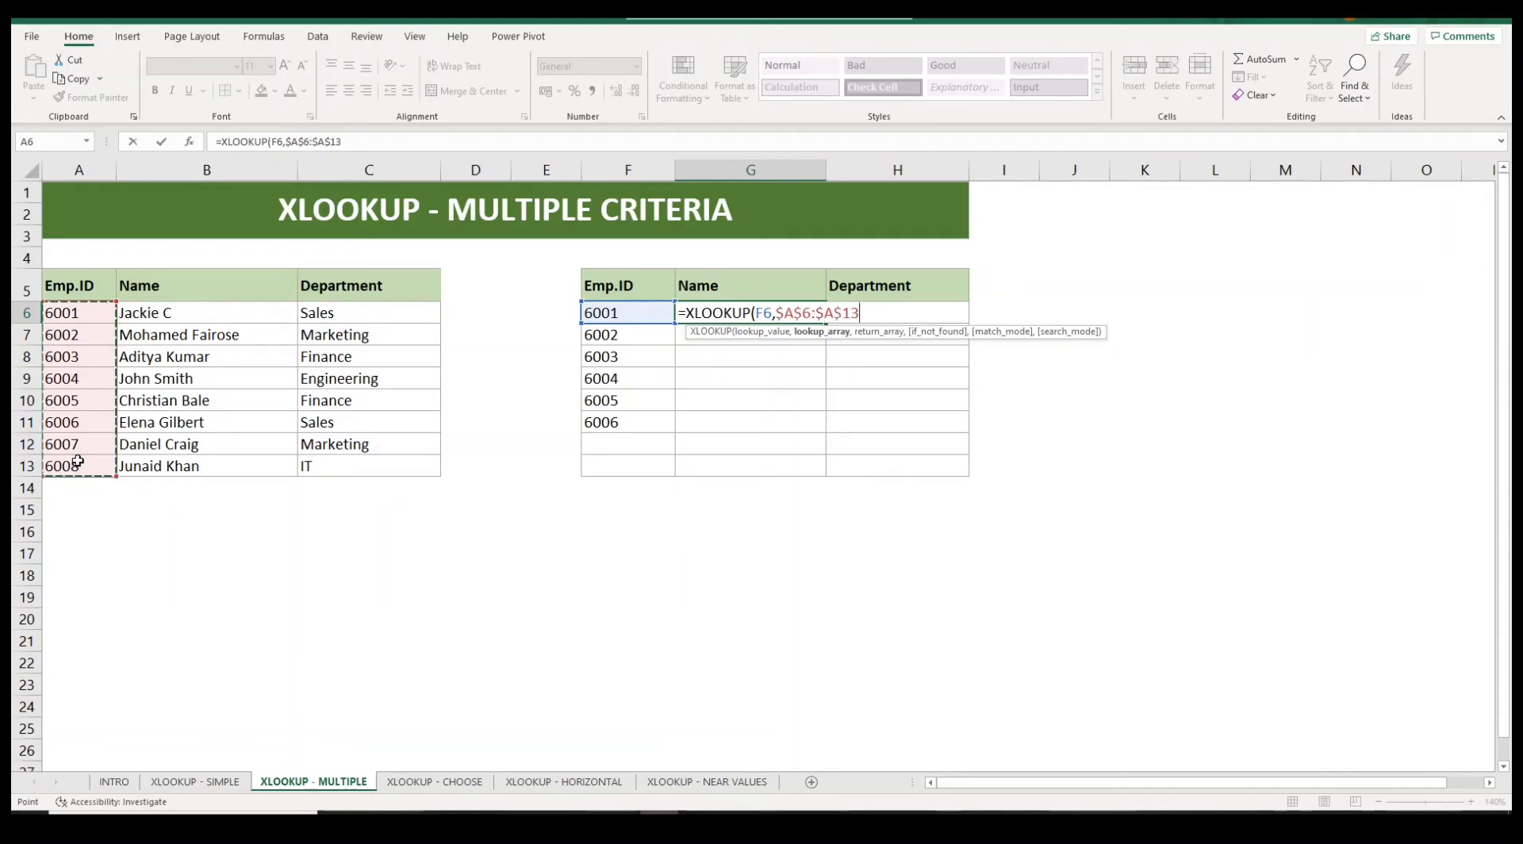
type(",")
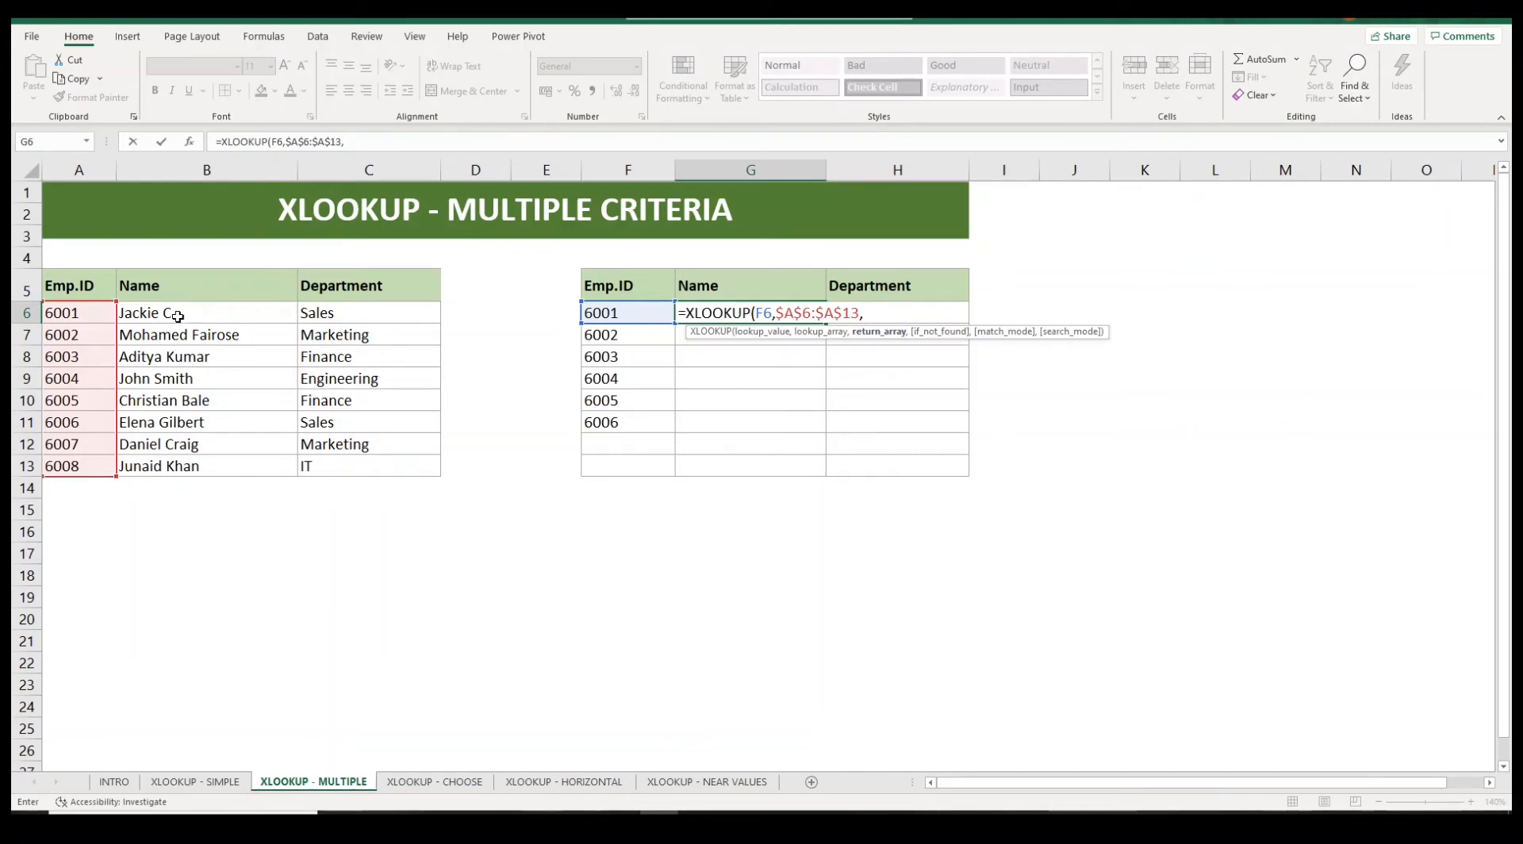
Complete the G6 formula with the two-column return array $B$6:$C$13 and inspect the formulas in G6 and H6
left_click_drag(174, 313, 369, 463)
key("F4")
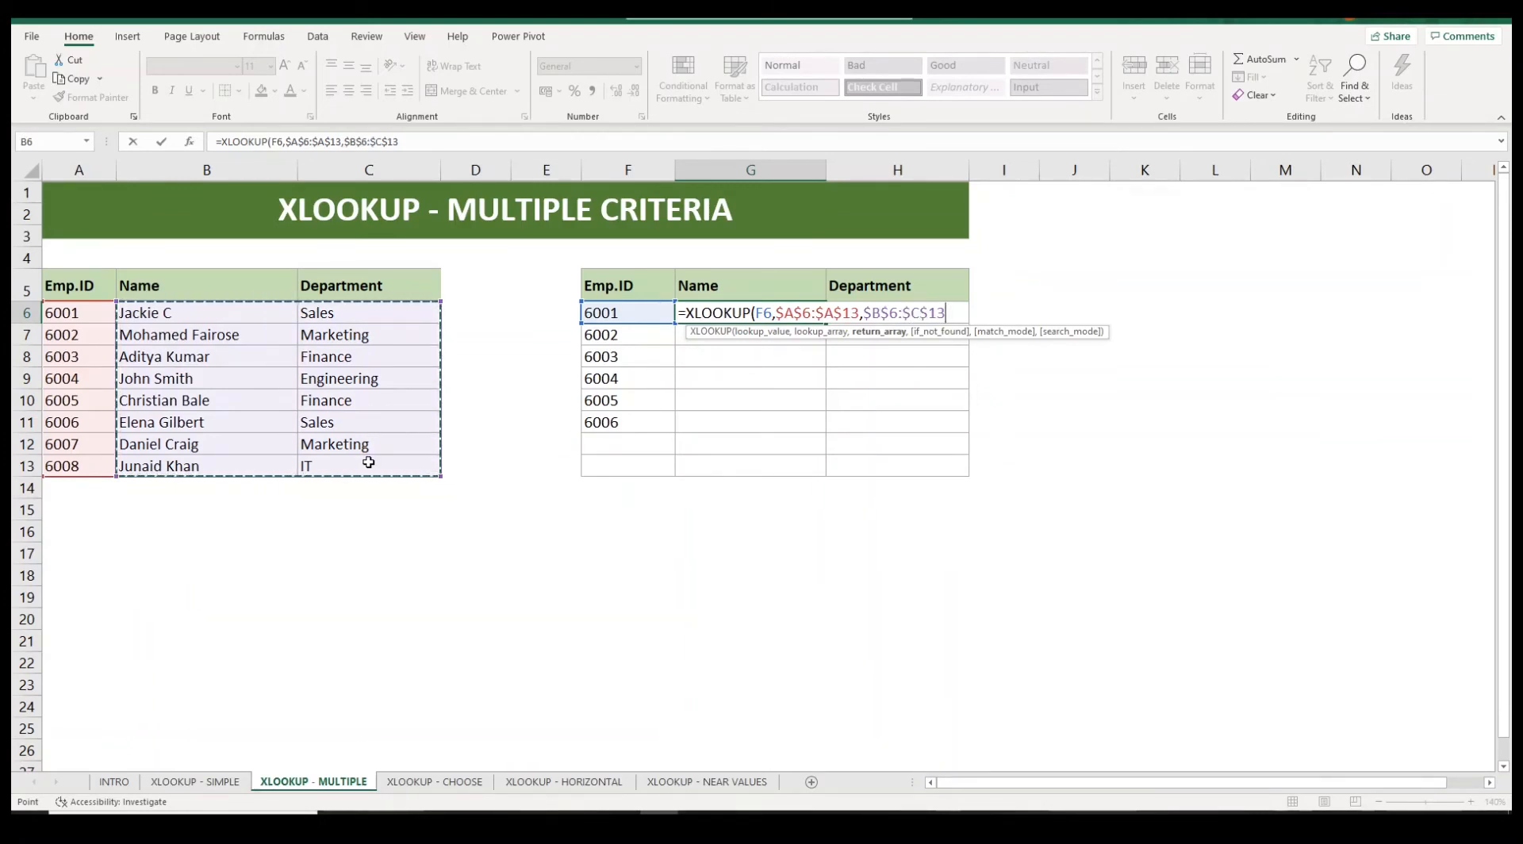
type(")")
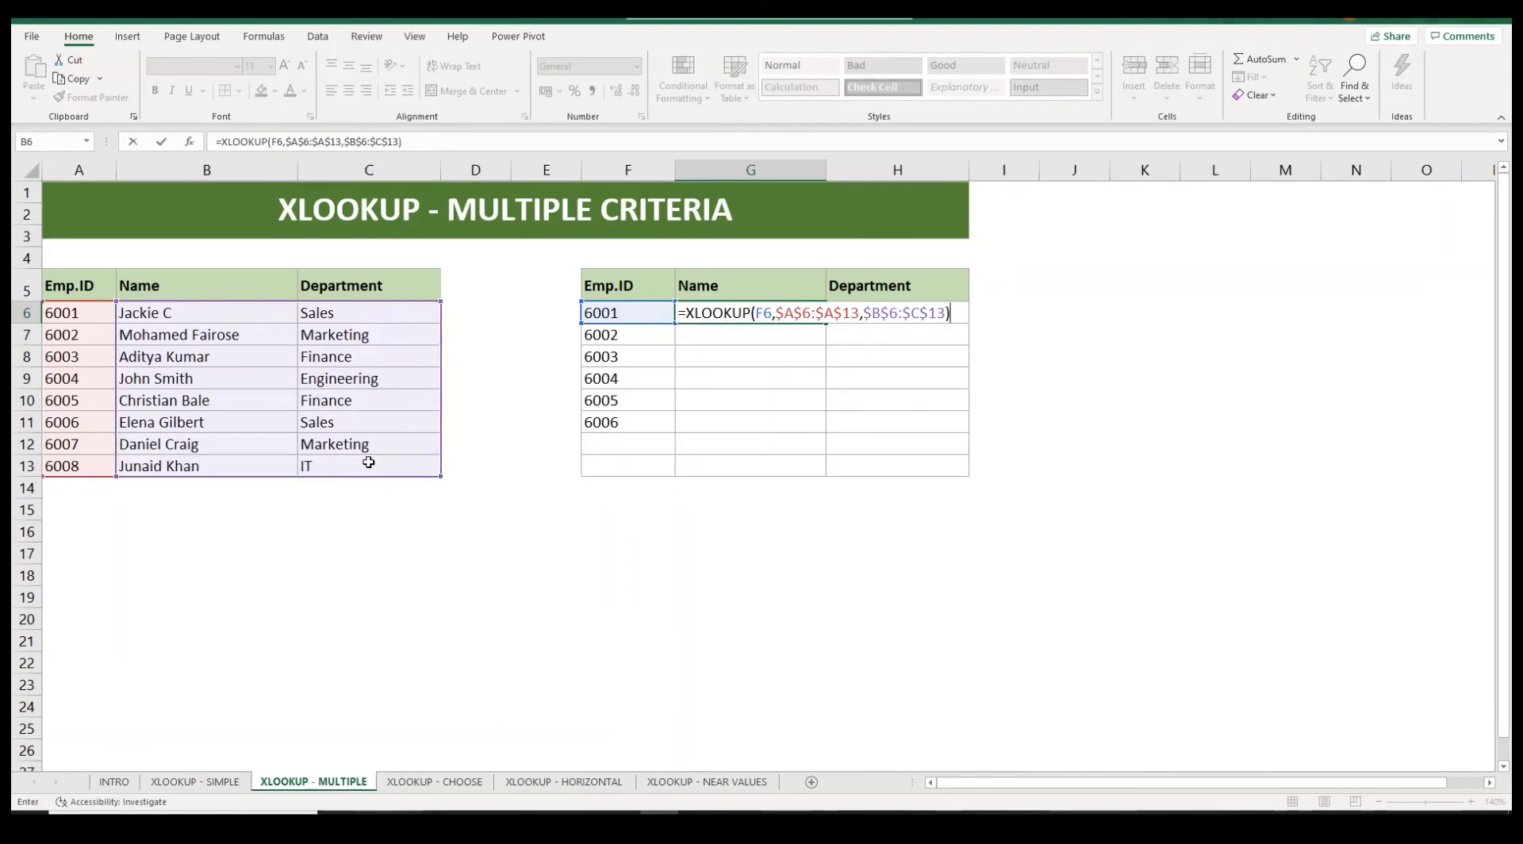
key("Return")
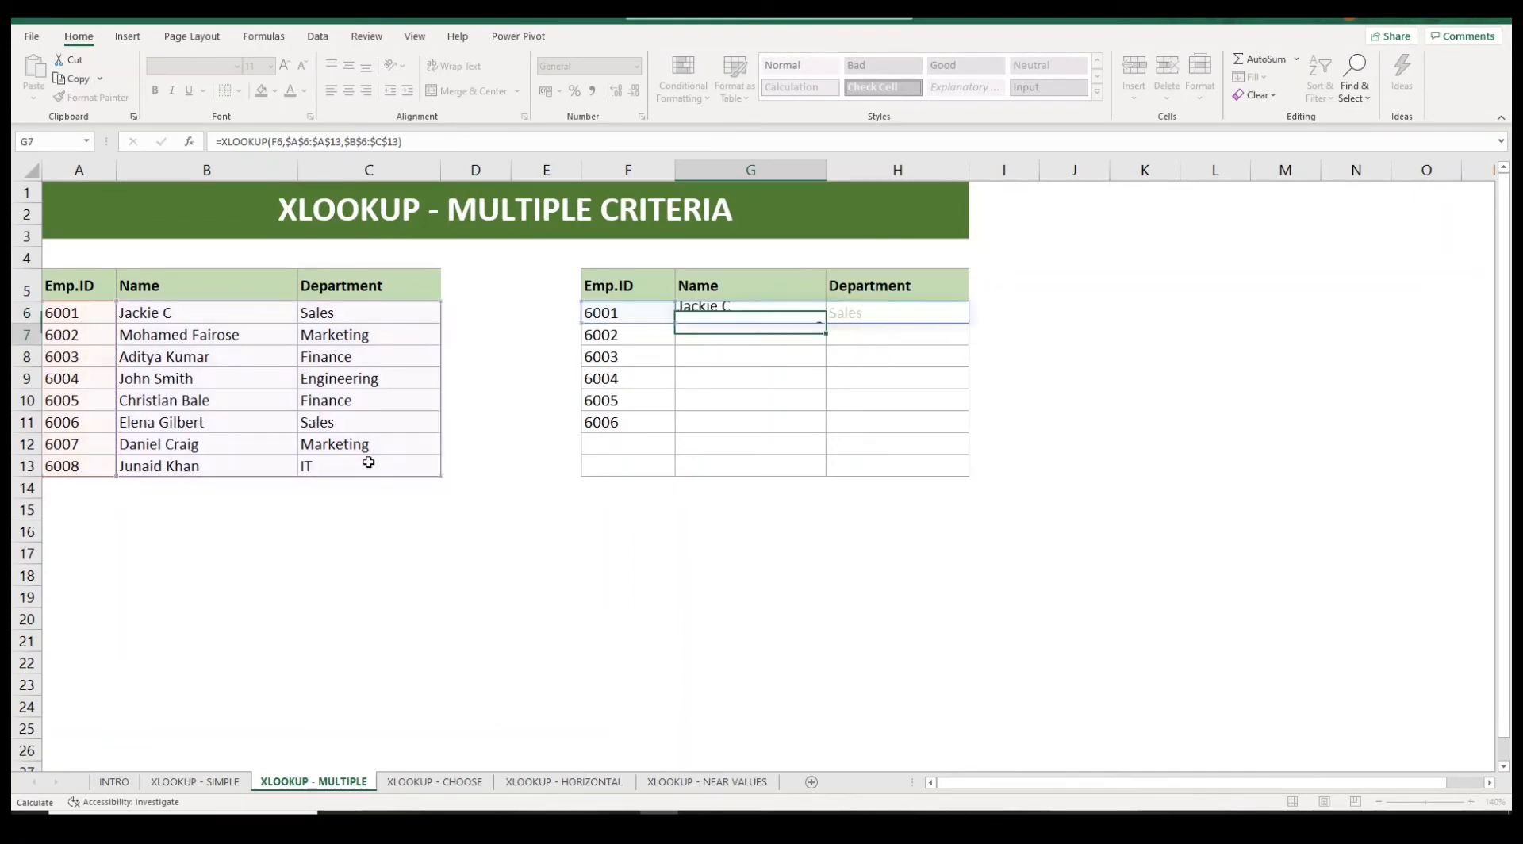
left_click(765, 313)
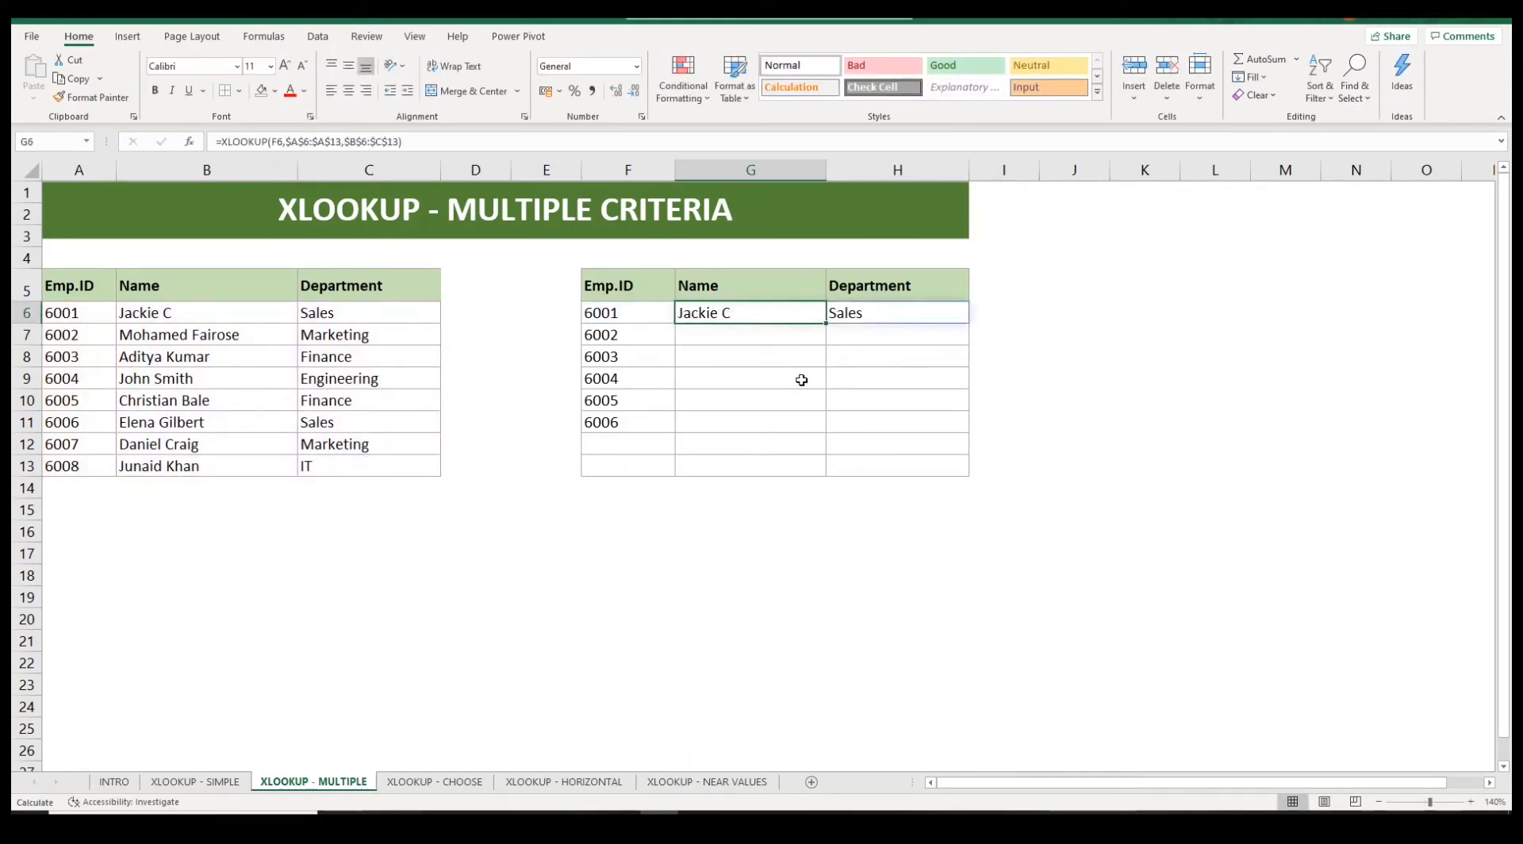
left_click(876, 316)
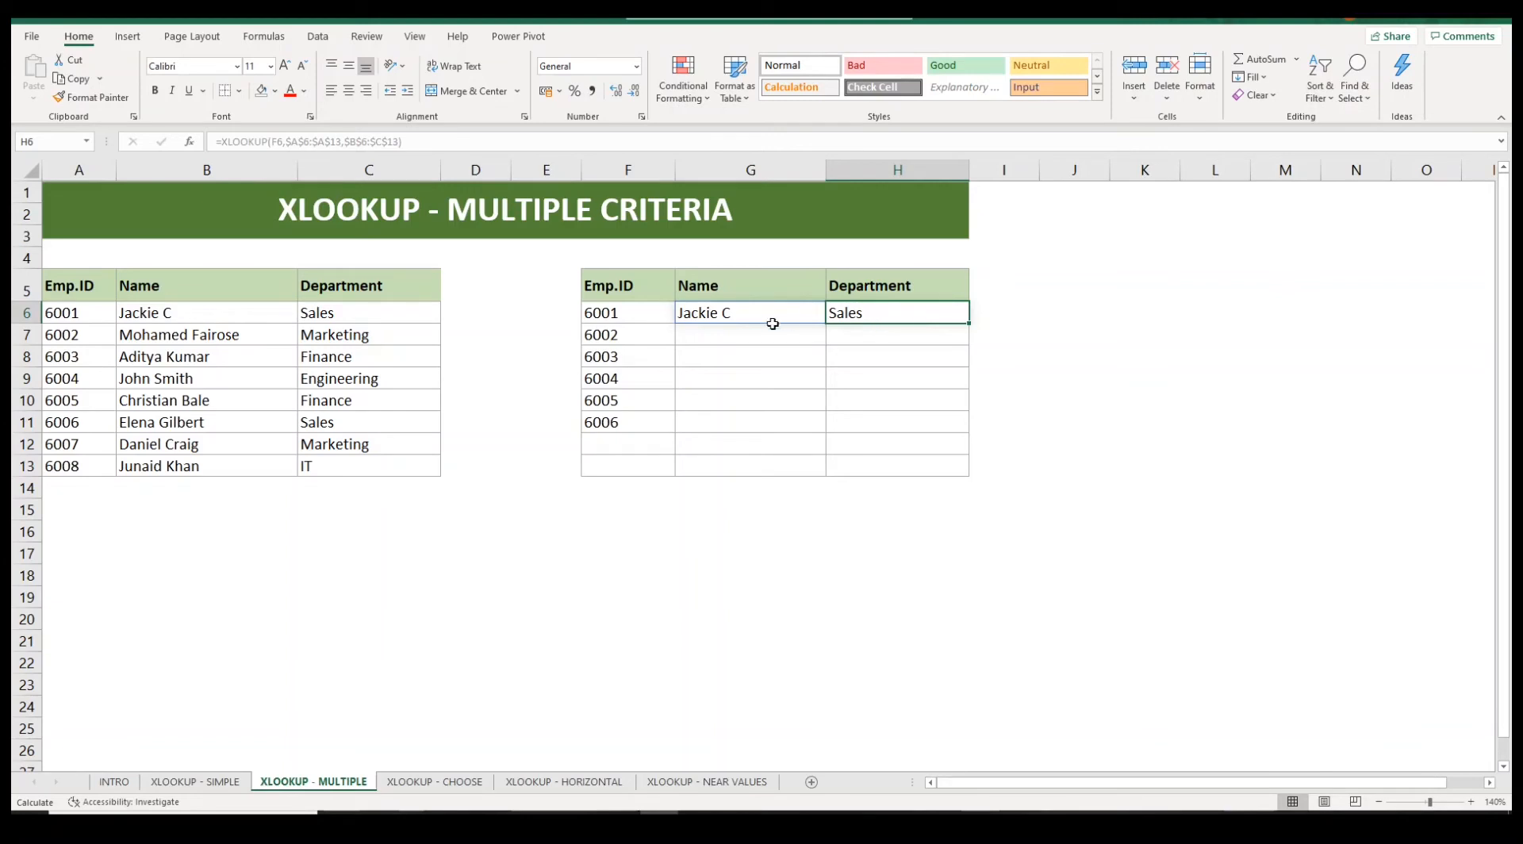
left_click(737, 316)
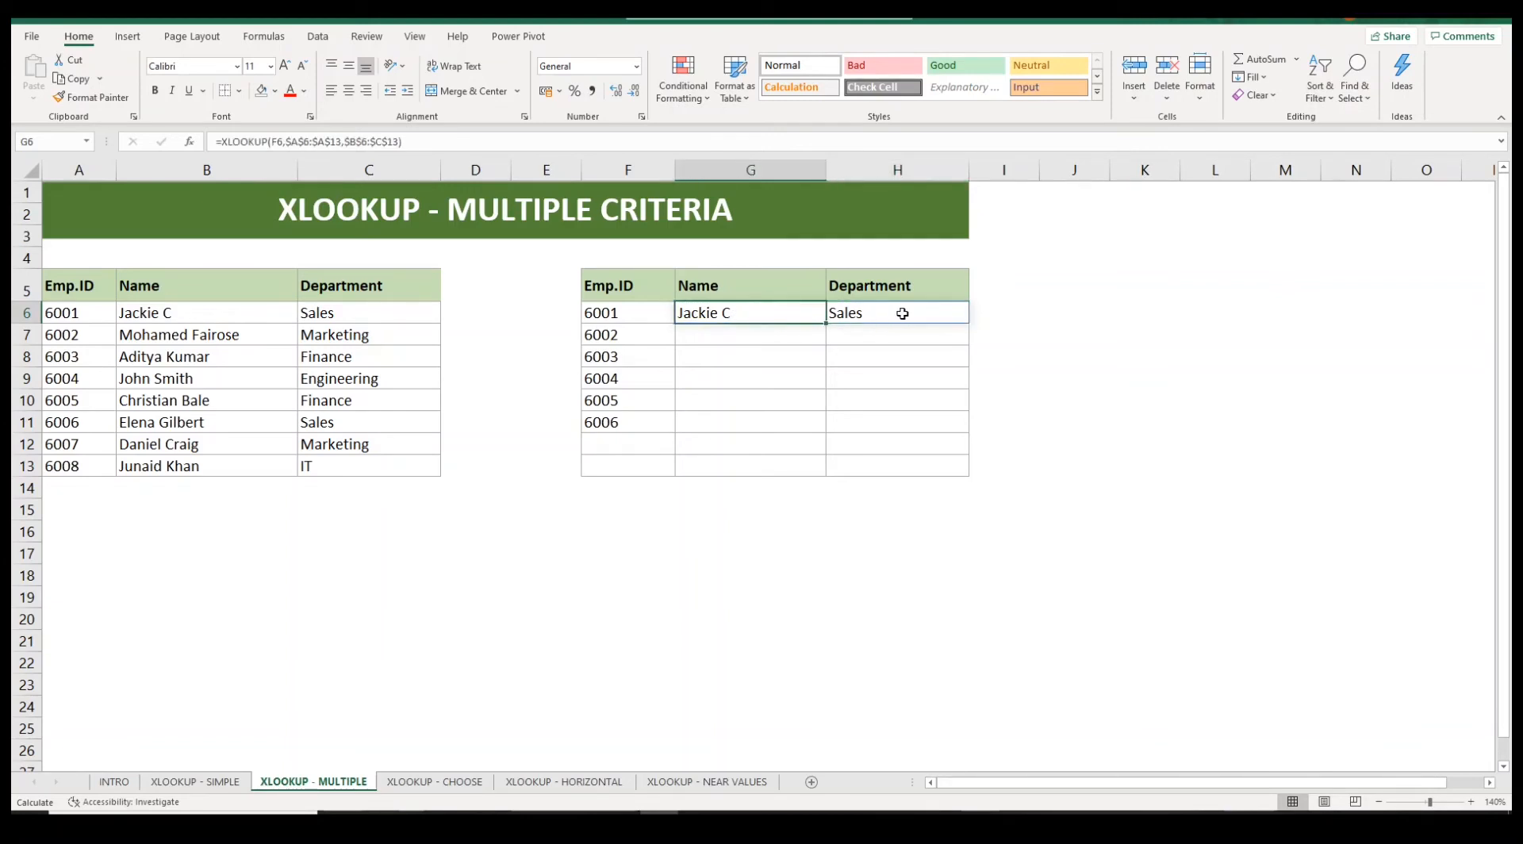
left_click(928, 314)
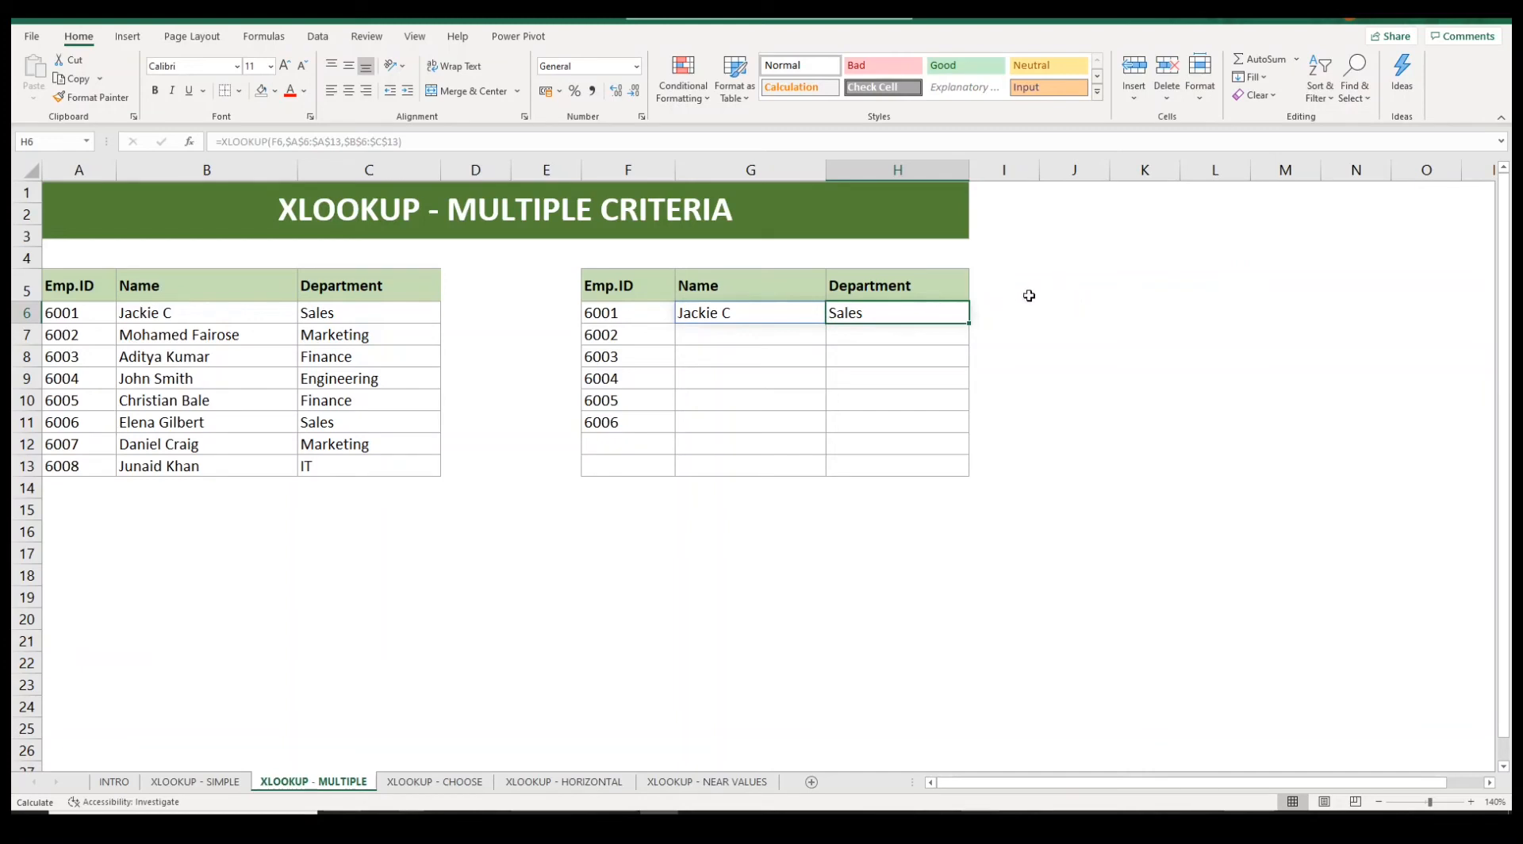
Add a Salary heading in D5 of the employee table and enter 10000 in D6
left_click(479, 292)
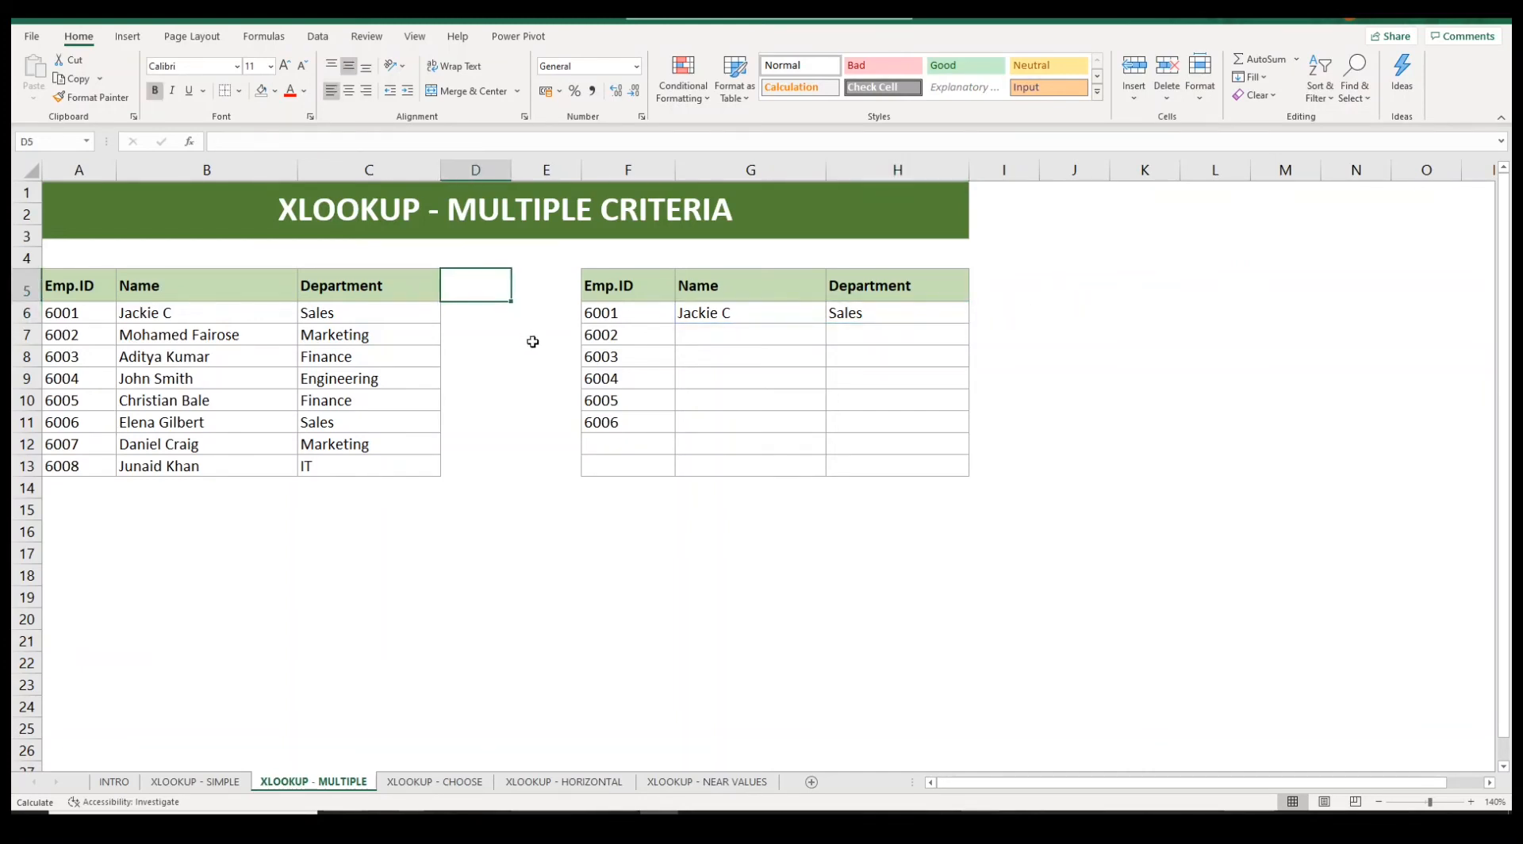
type("Sala")
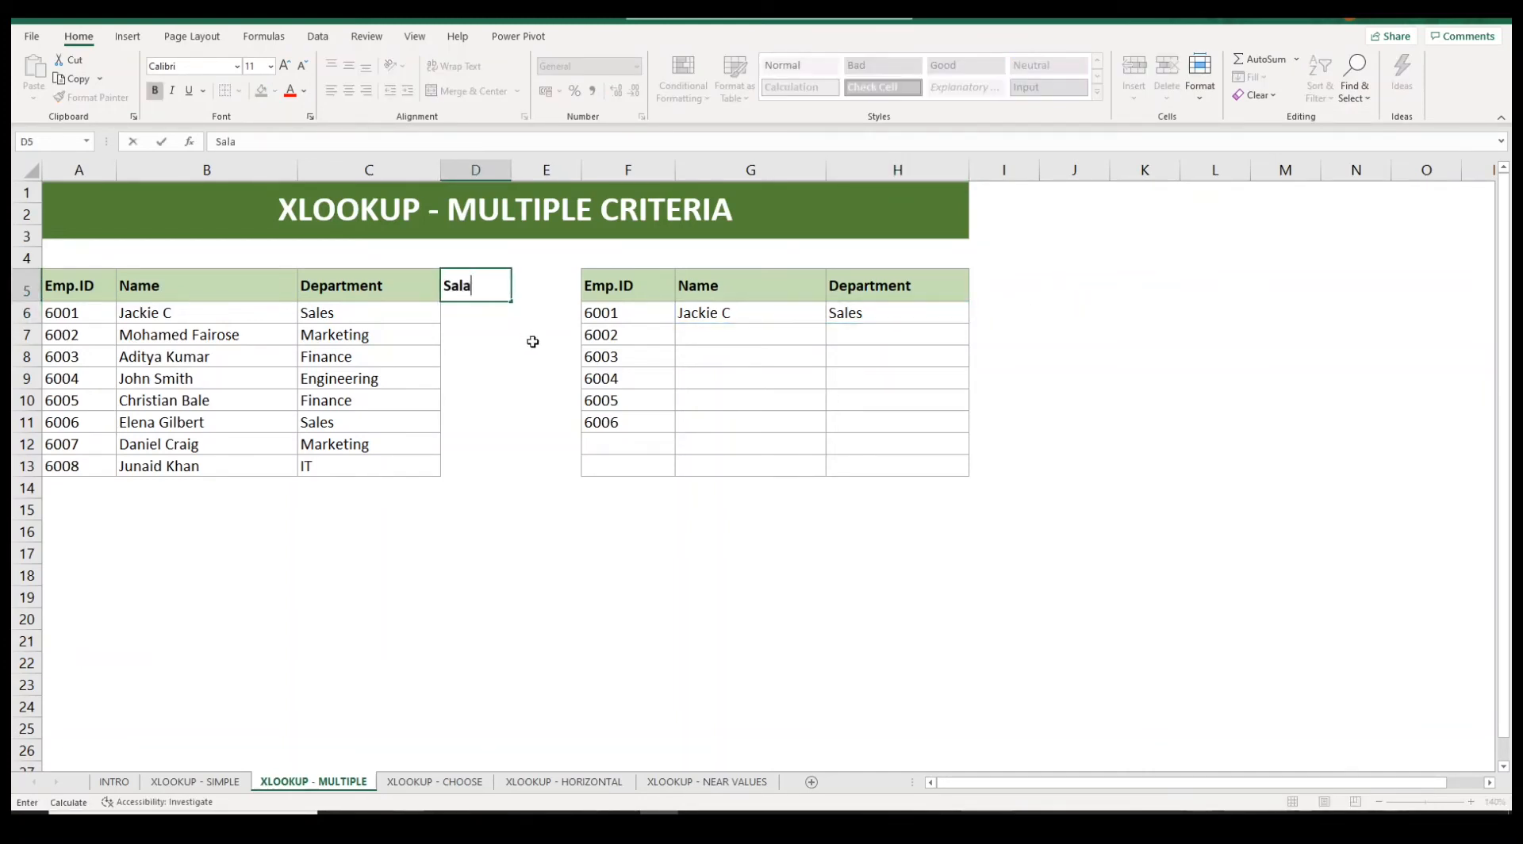
type("ry")
key("Return")
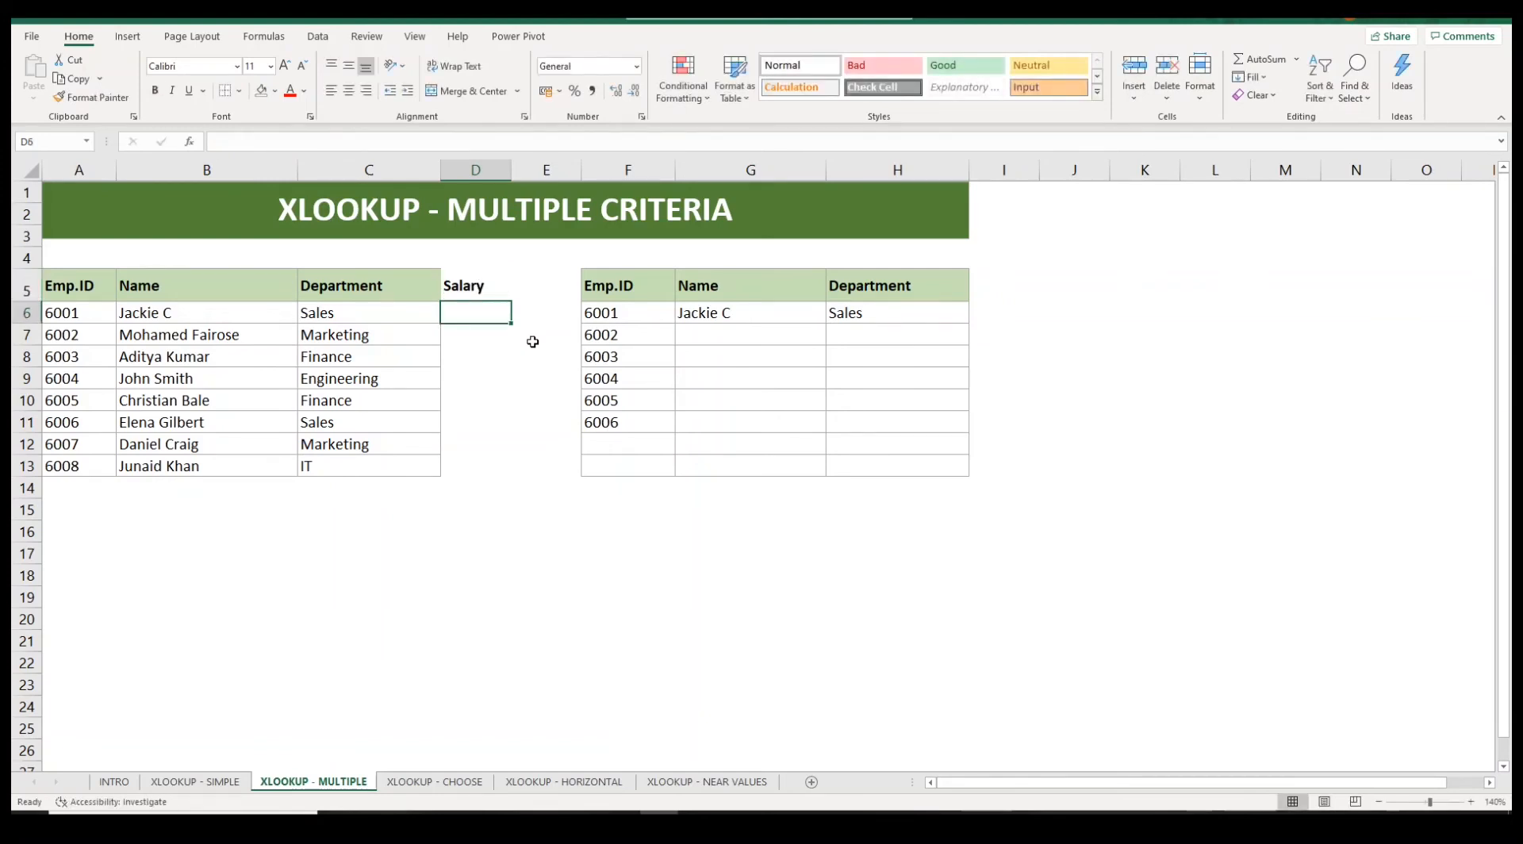
type("10000")
key("Return")
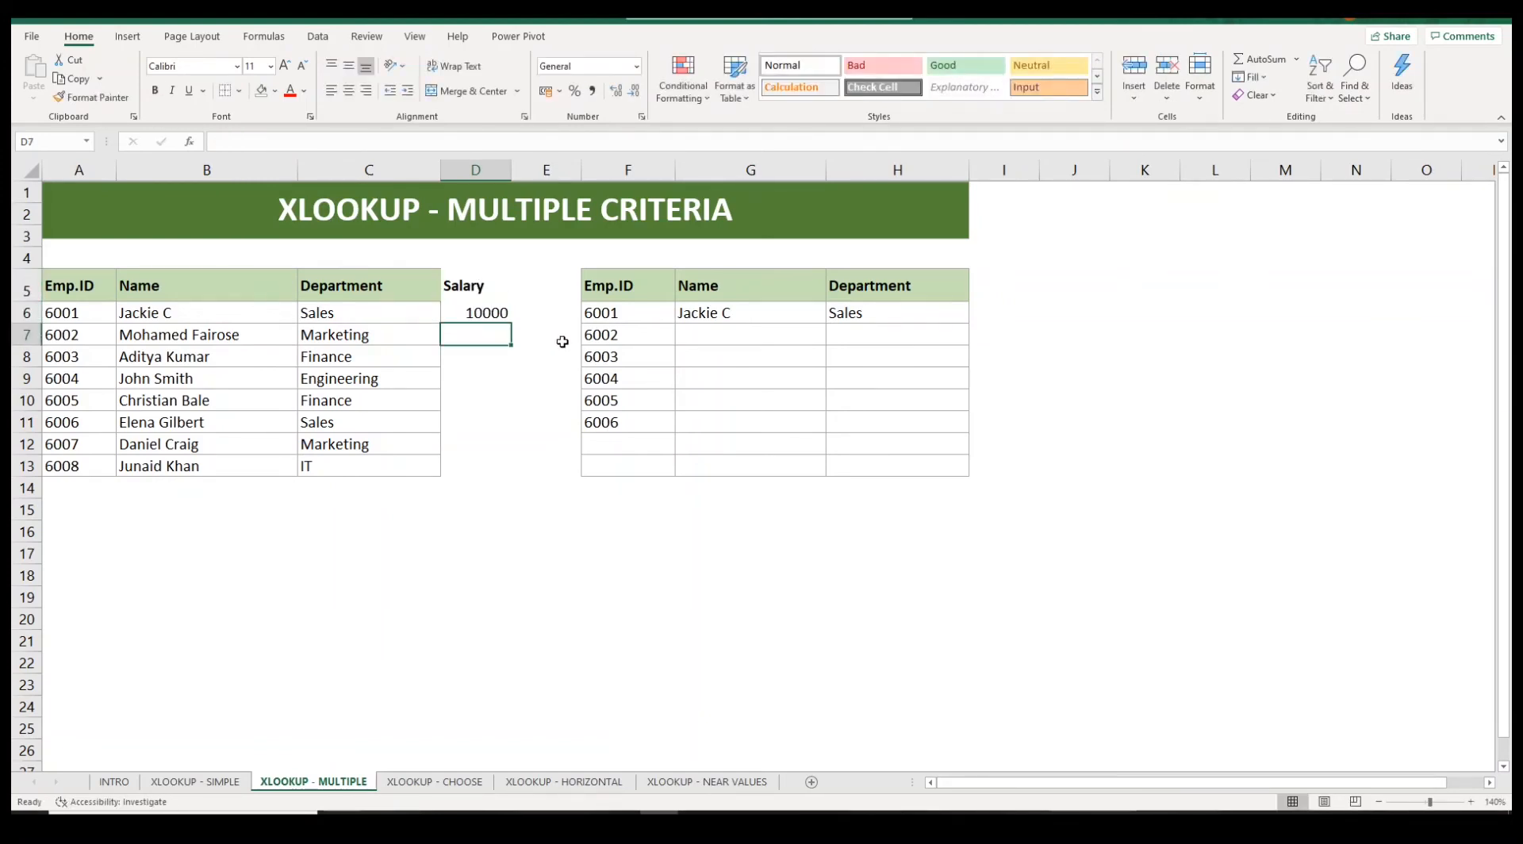
Extend the return array of the XLOOKUP formula in G6 to $B$6:$D$13
left_click(792, 319)
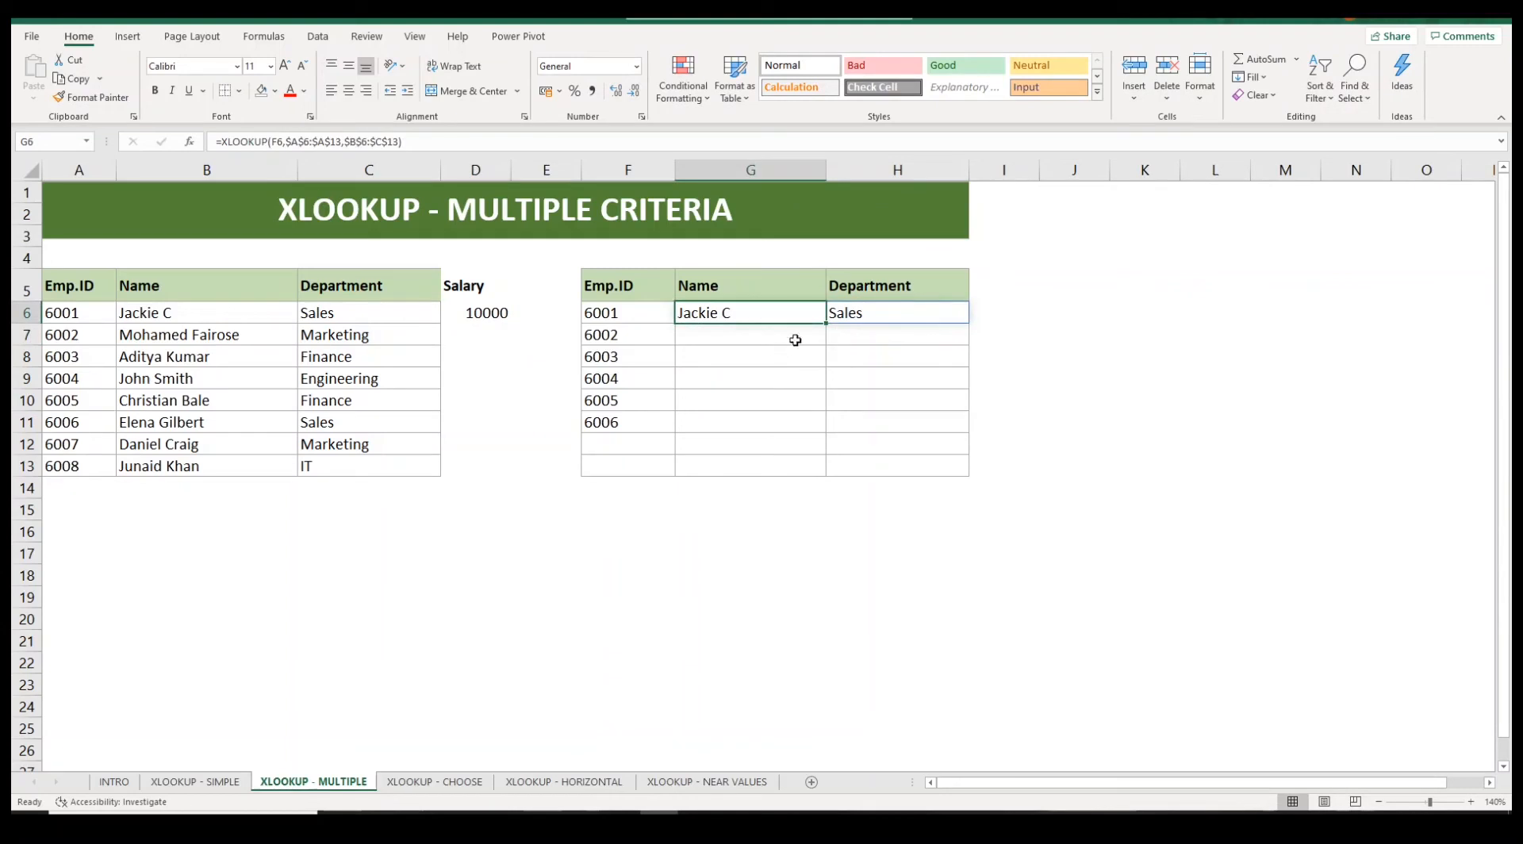
left_click(384, 139)
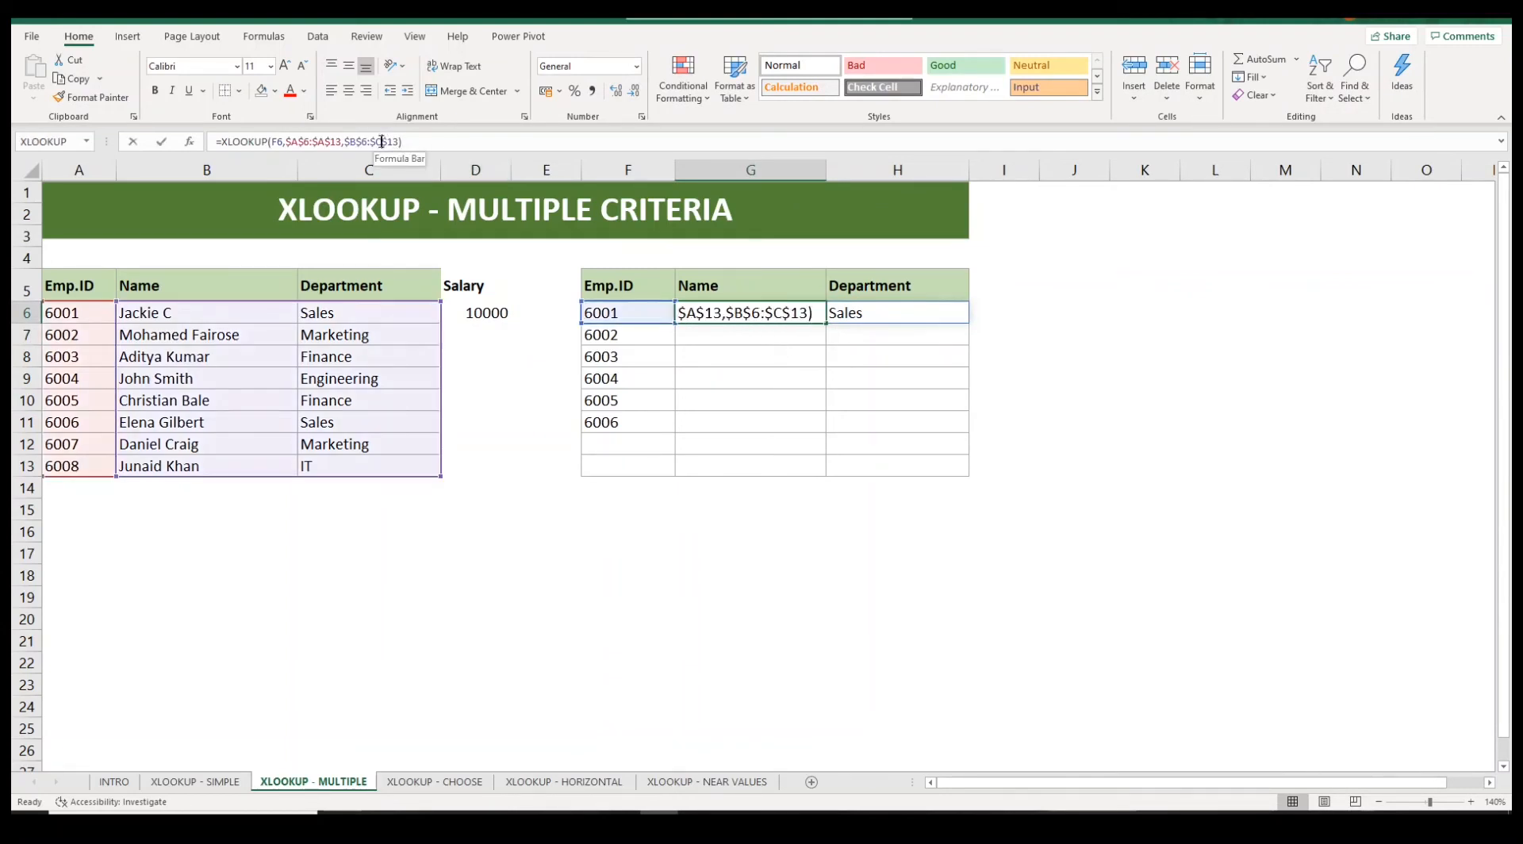
key("BackSpace")
type("d")
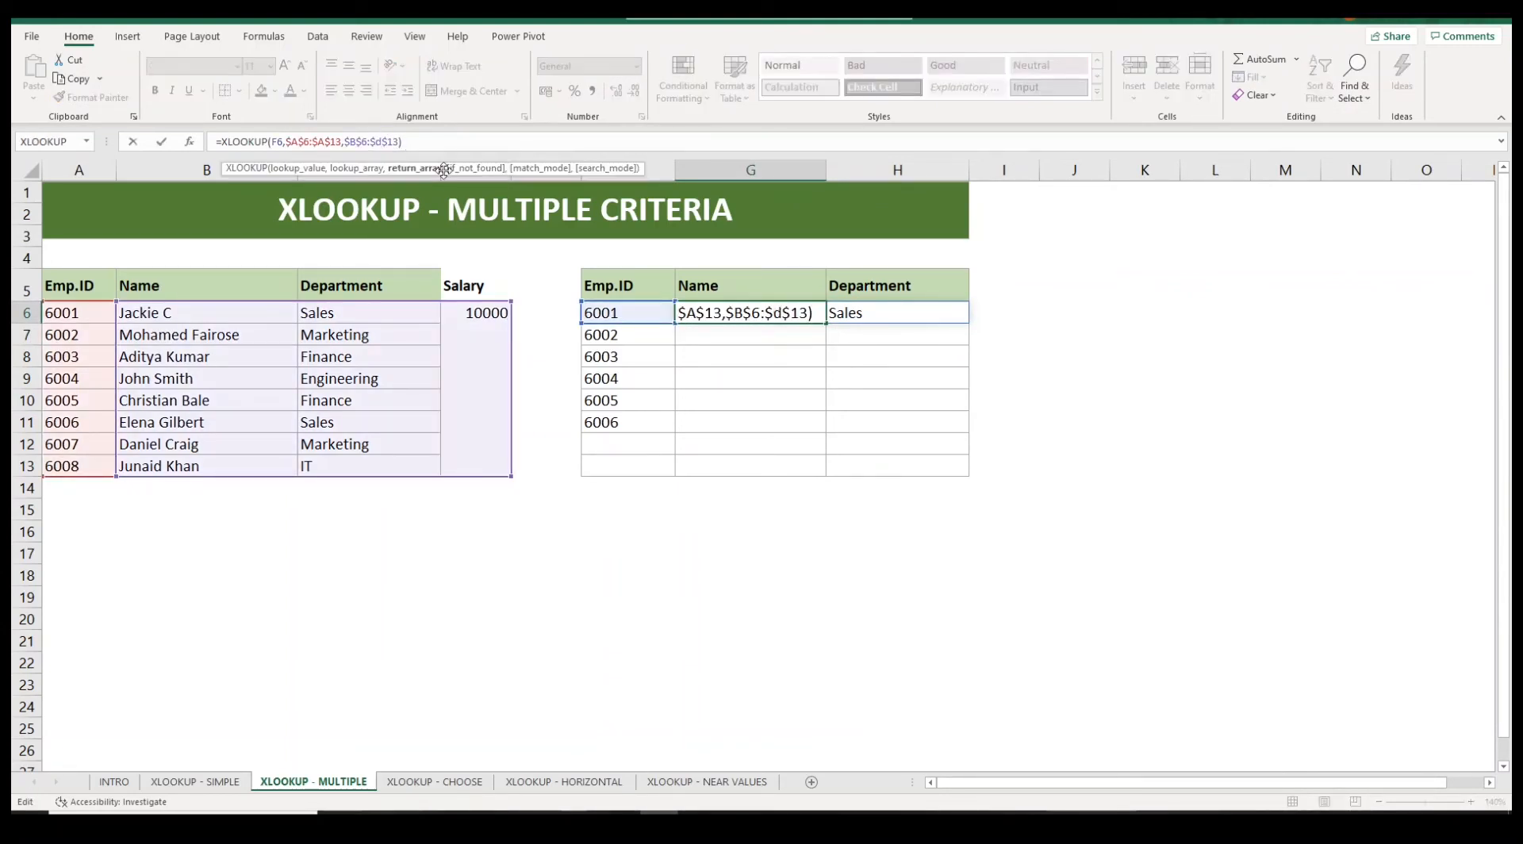
key("Return")
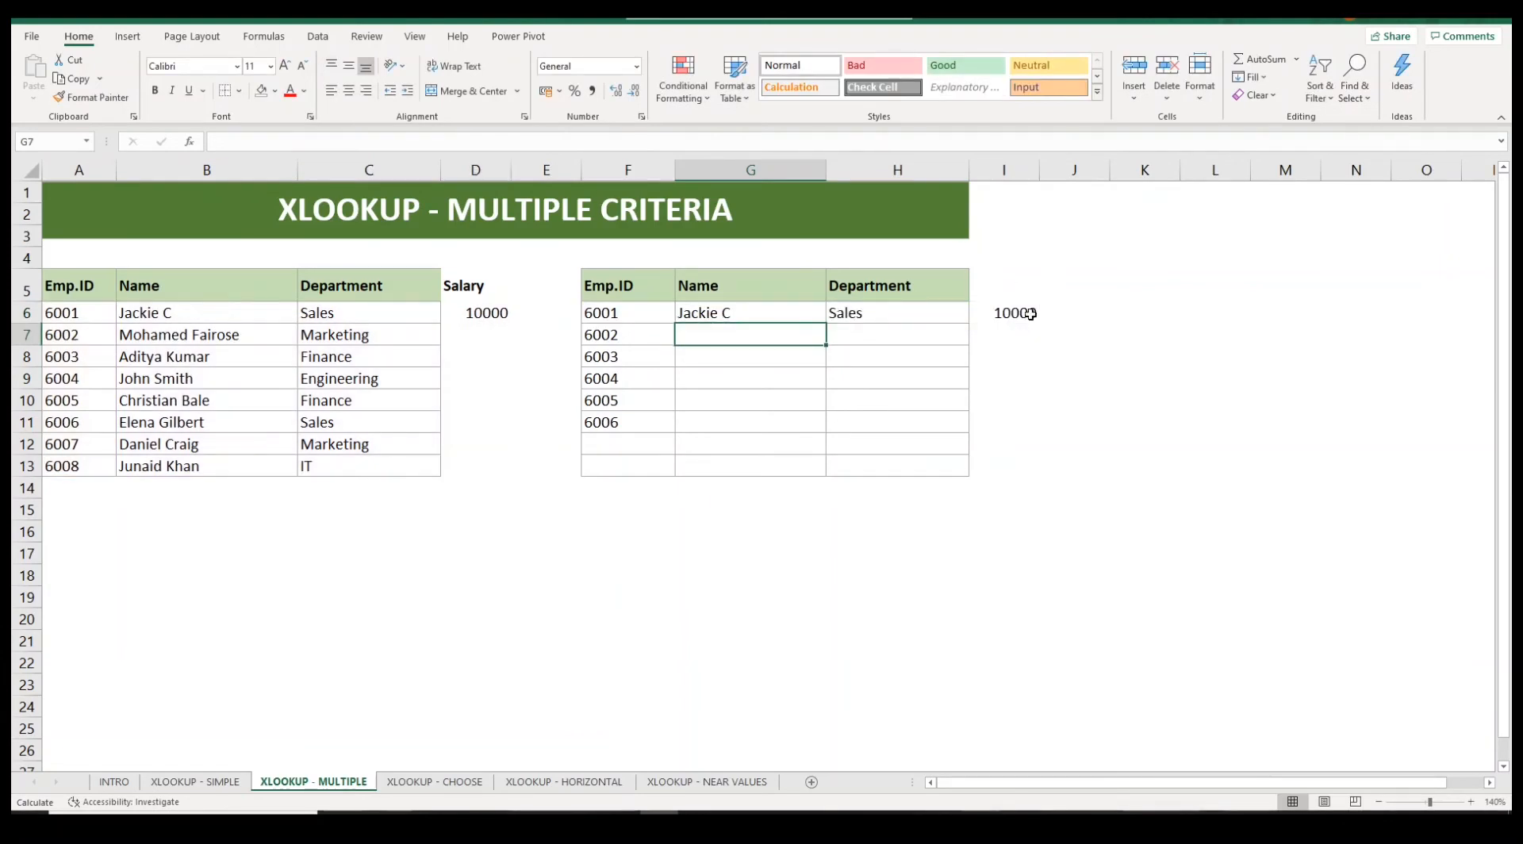
Add a Salary heading in I5 of the lookup table and fill the G6 formula down to G11
left_click(1008, 285)
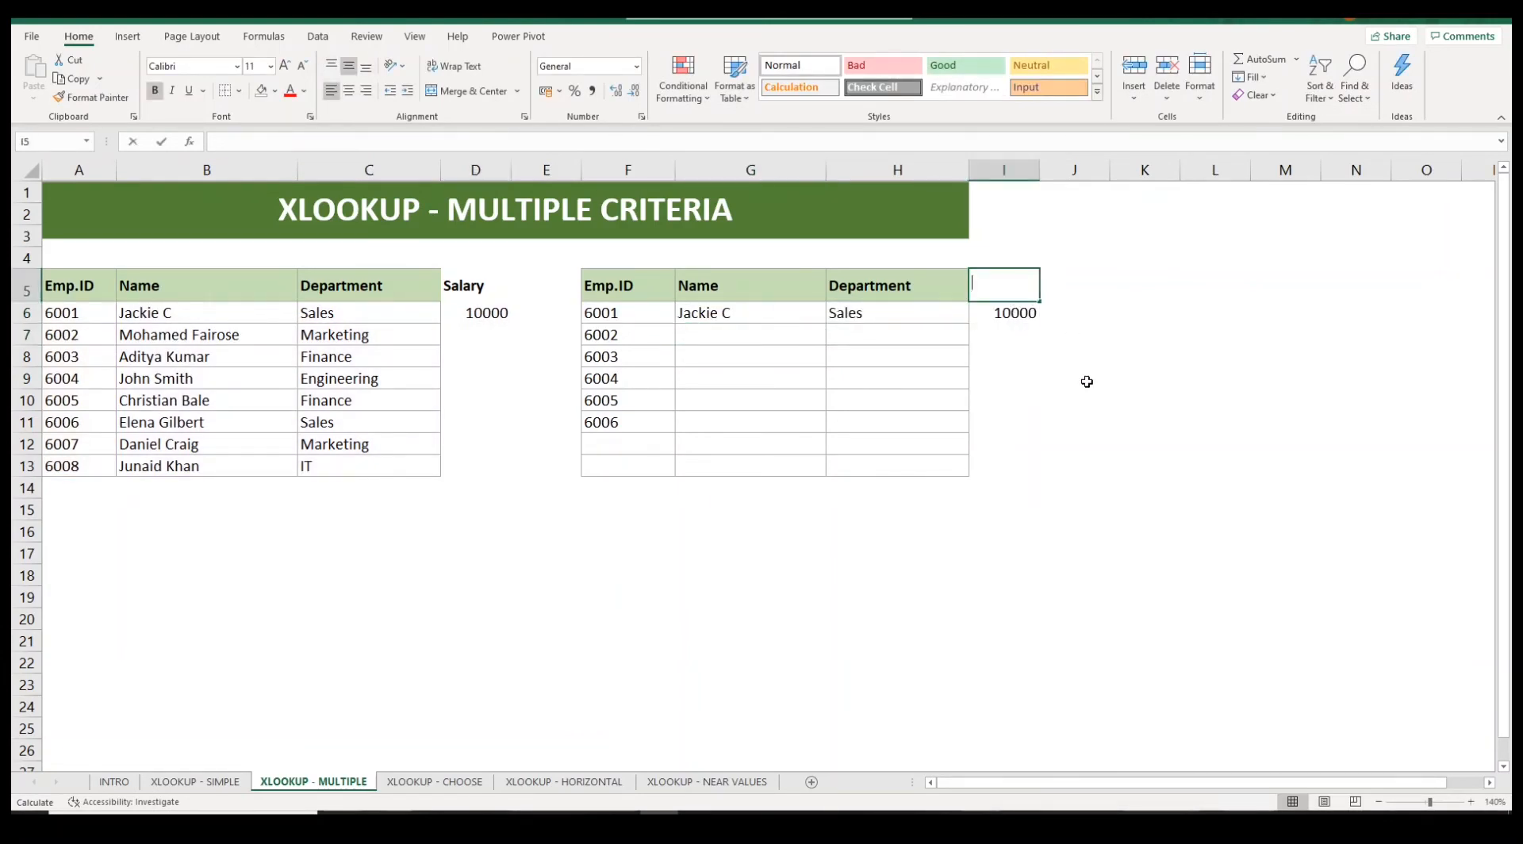
type("Salary")
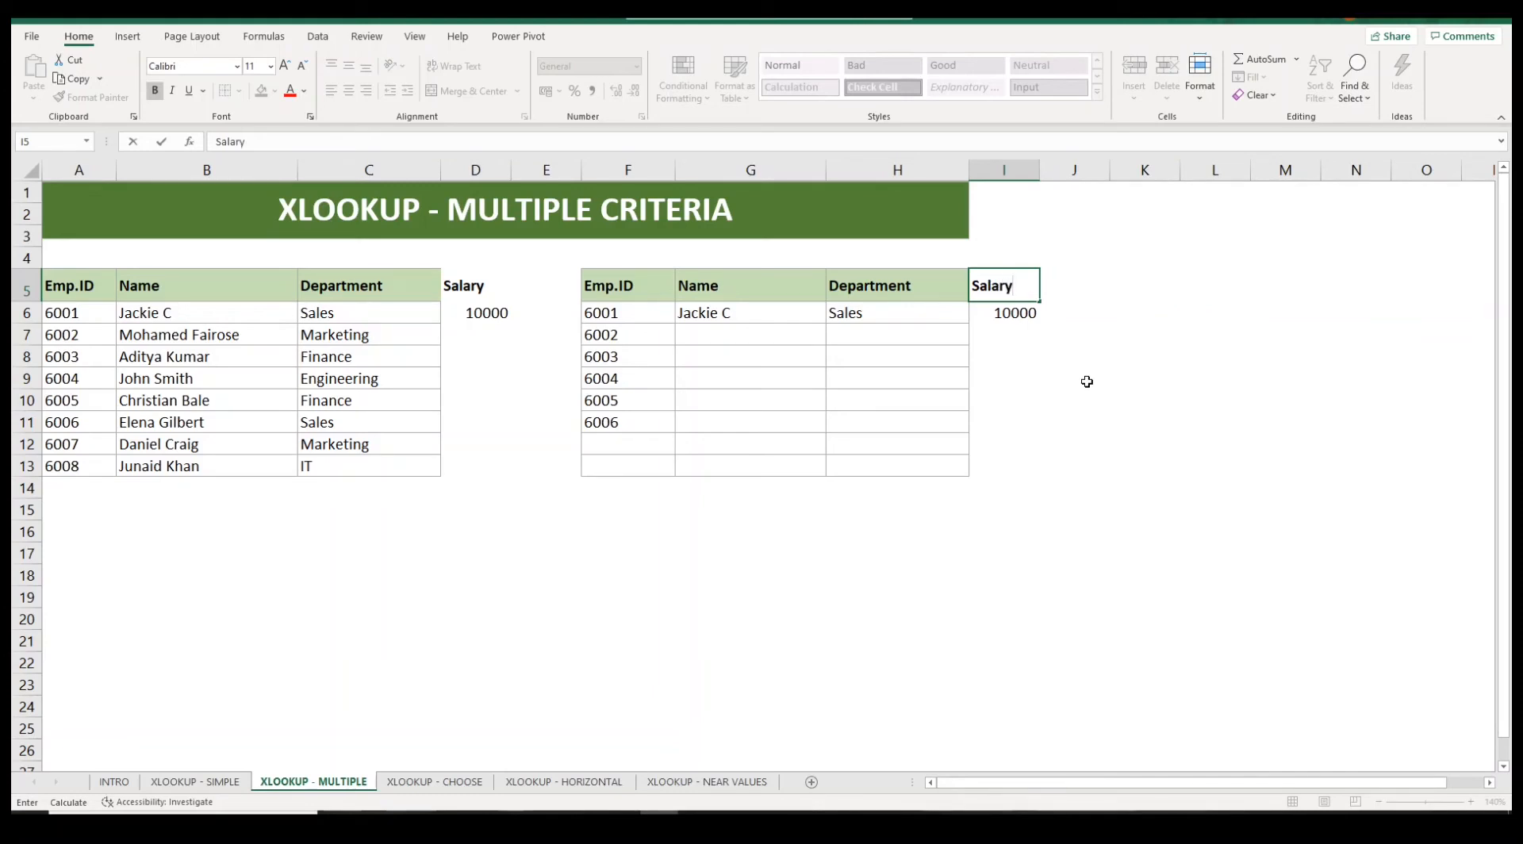
key("Return")
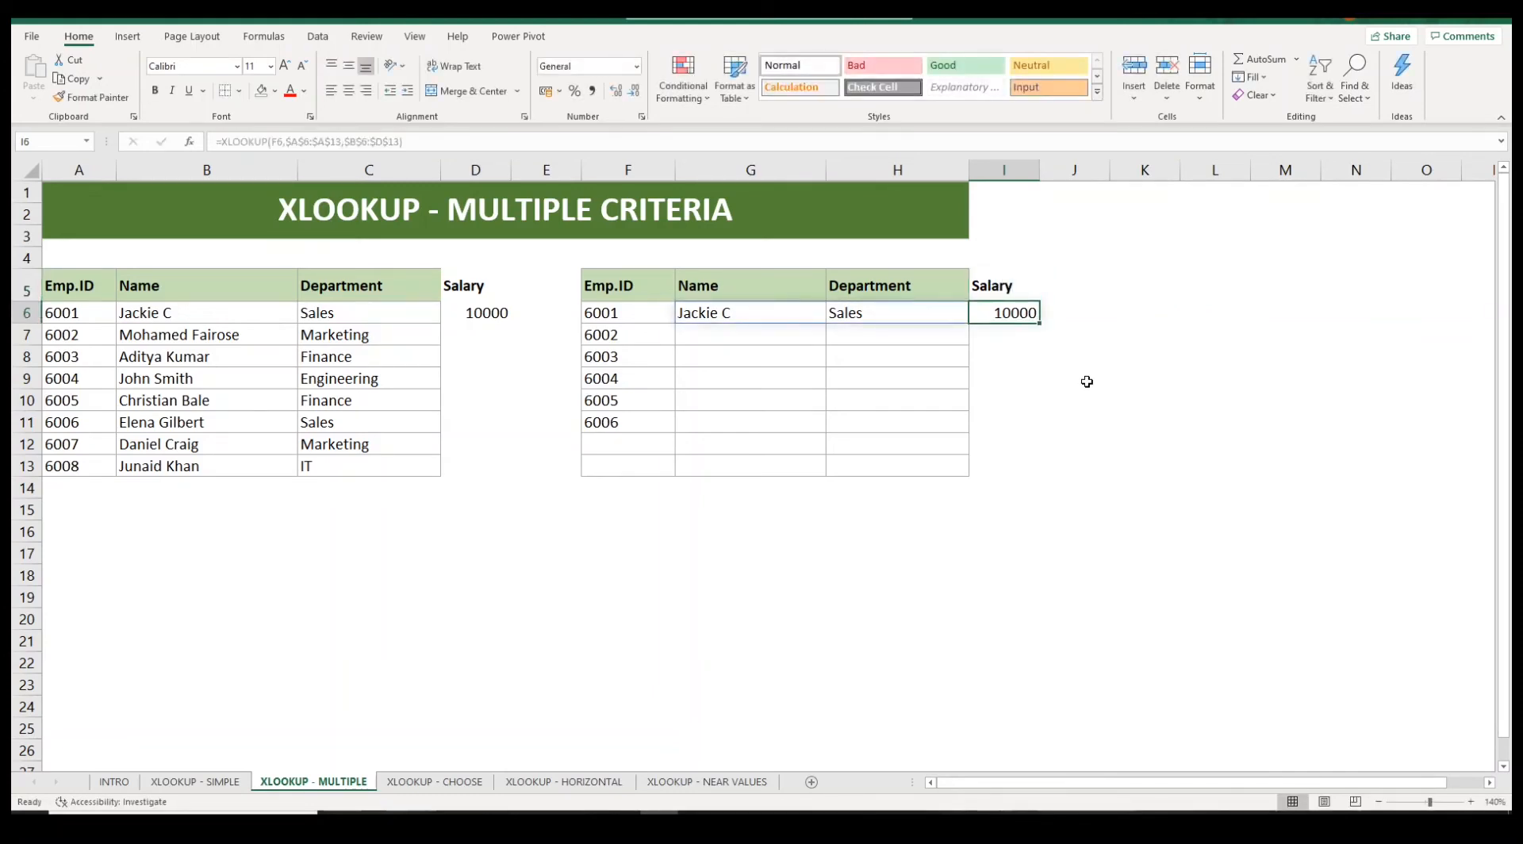
left_click(790, 311)
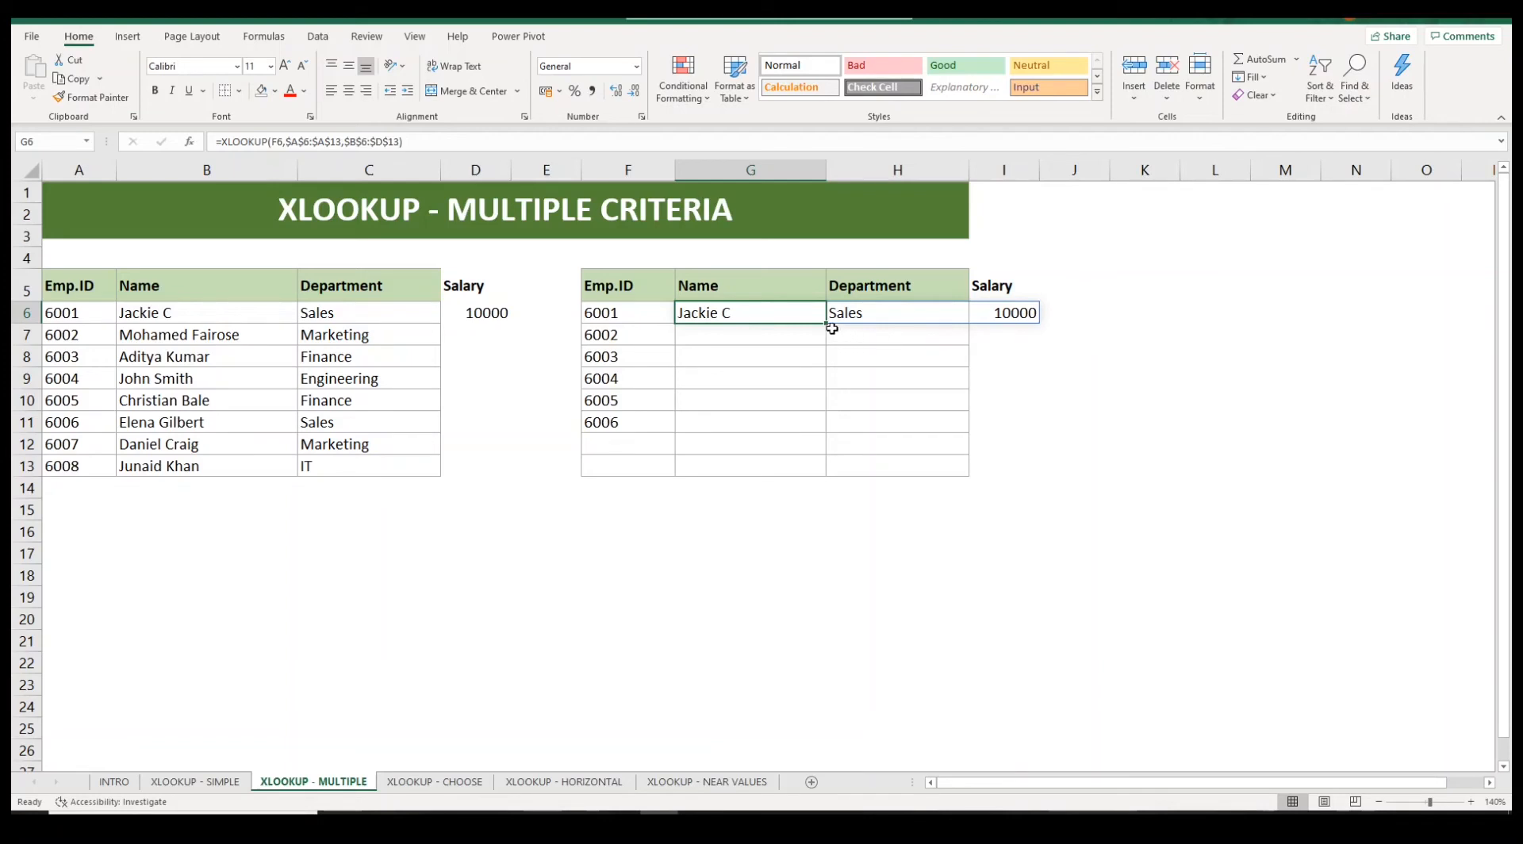
left_click_drag(826, 323, 825, 428)
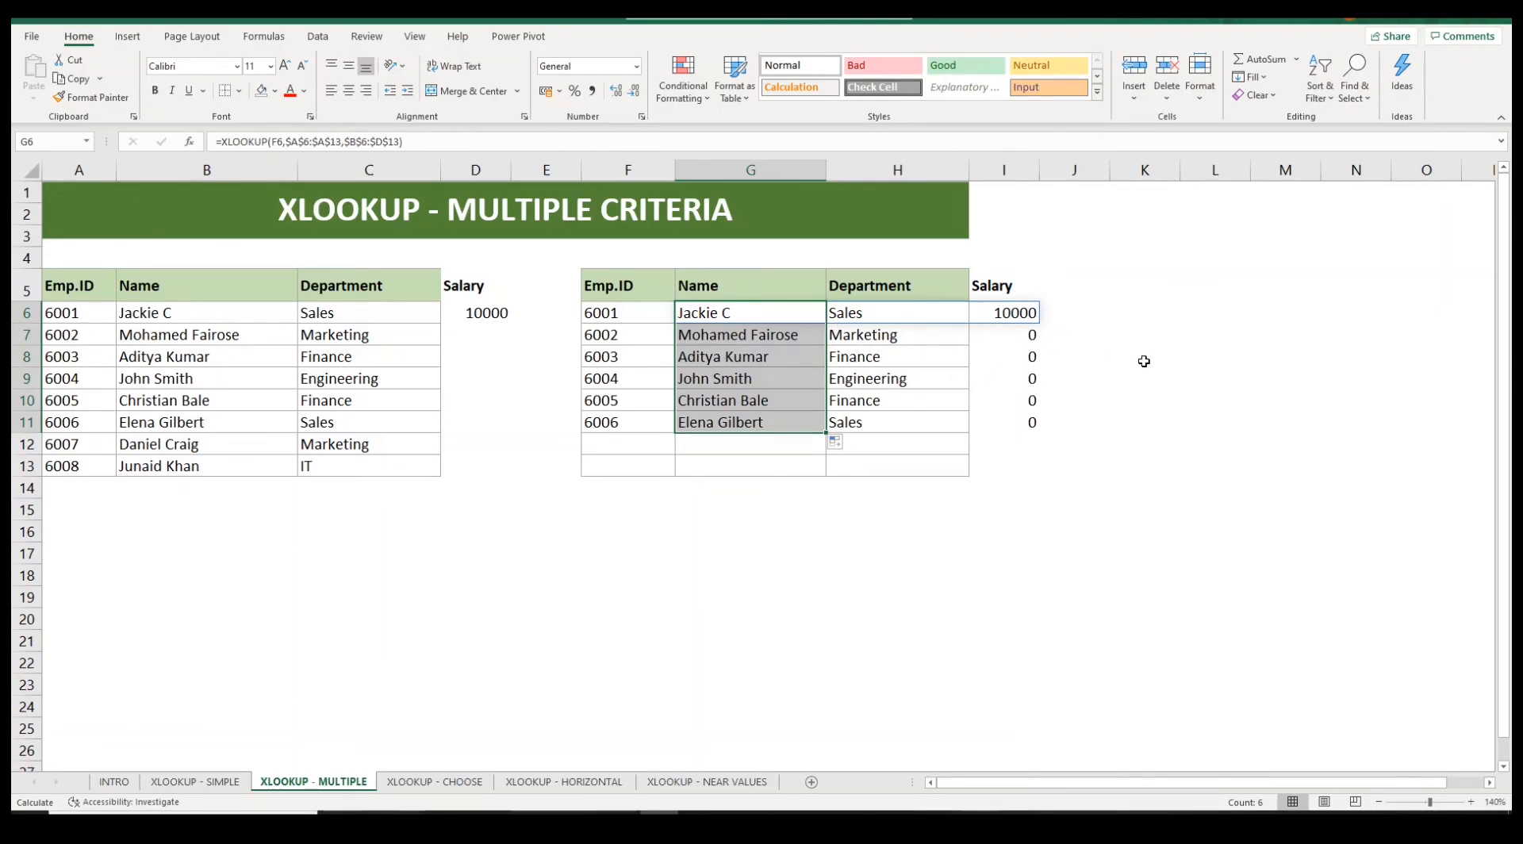
Clear the formulas in G6:G11 and remove the salary entries from I5 and D5:D6
left_click(720, 311)
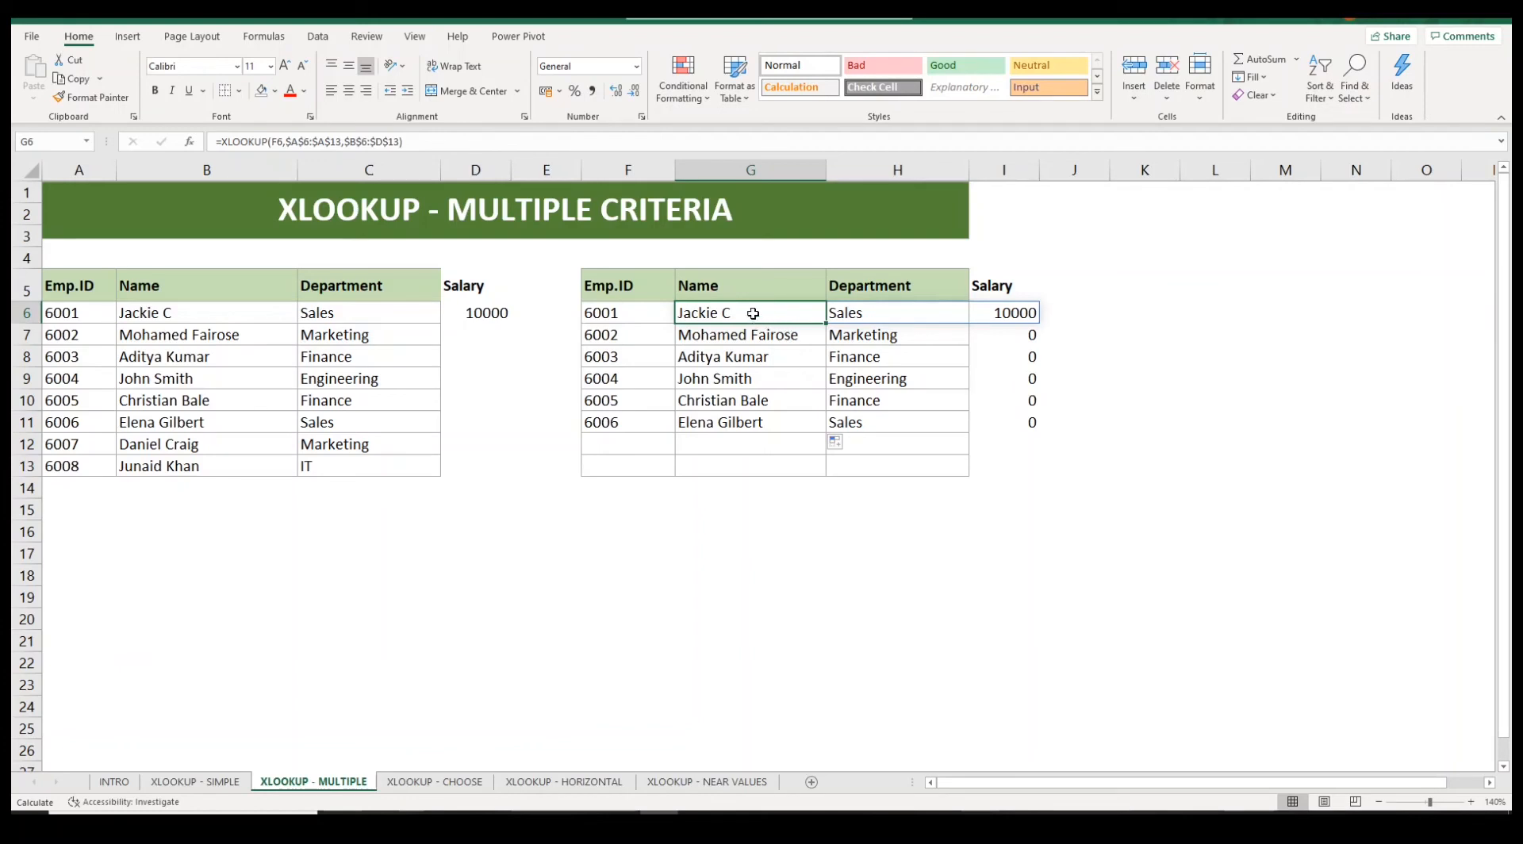
left_click_drag(750, 314, 746, 431)
key("Delete")
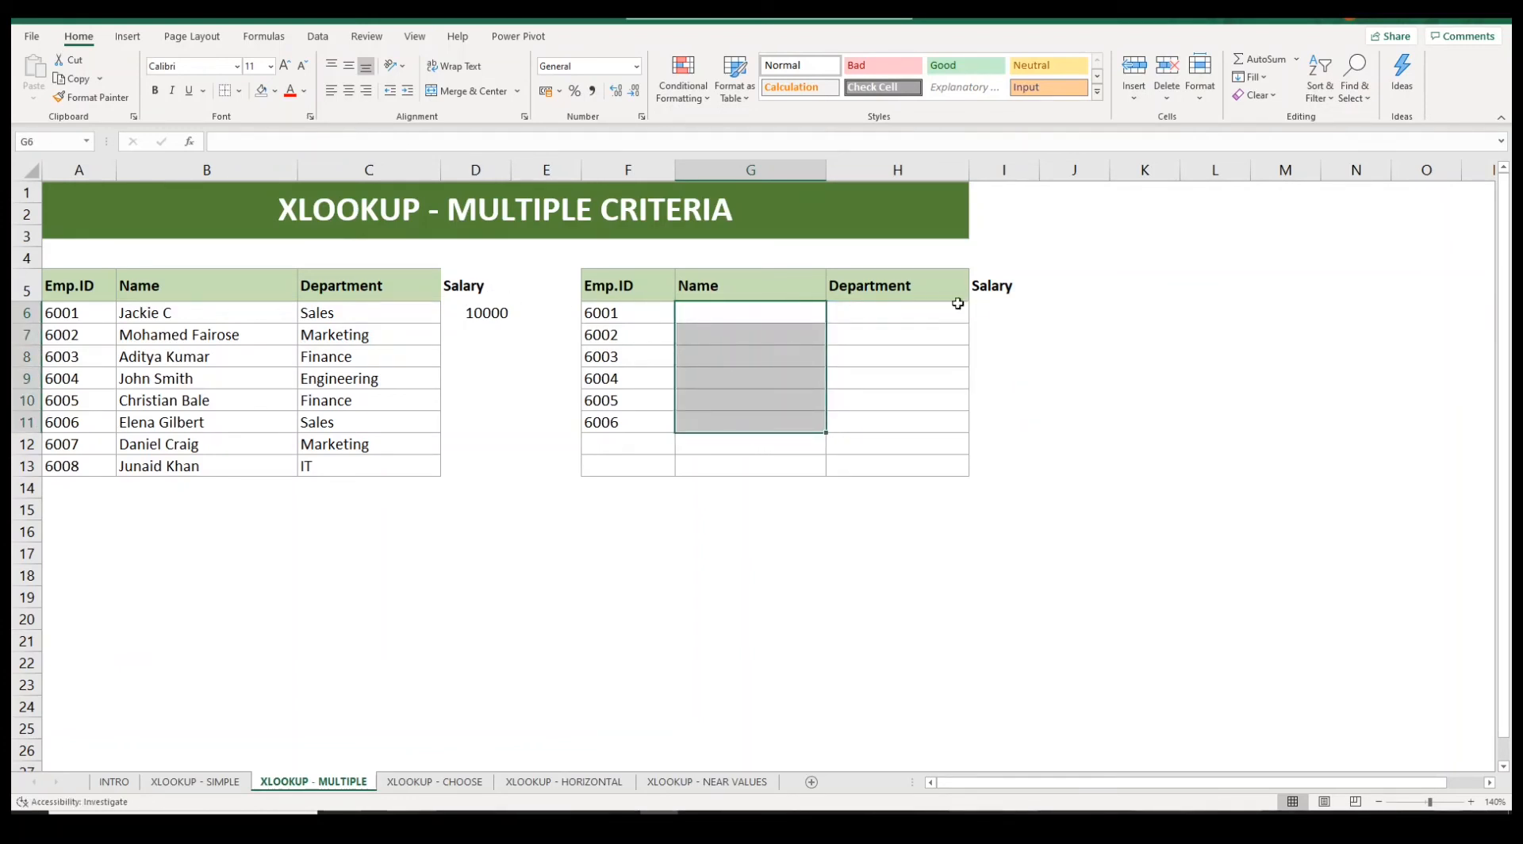
left_click(998, 286)
key("Delete")
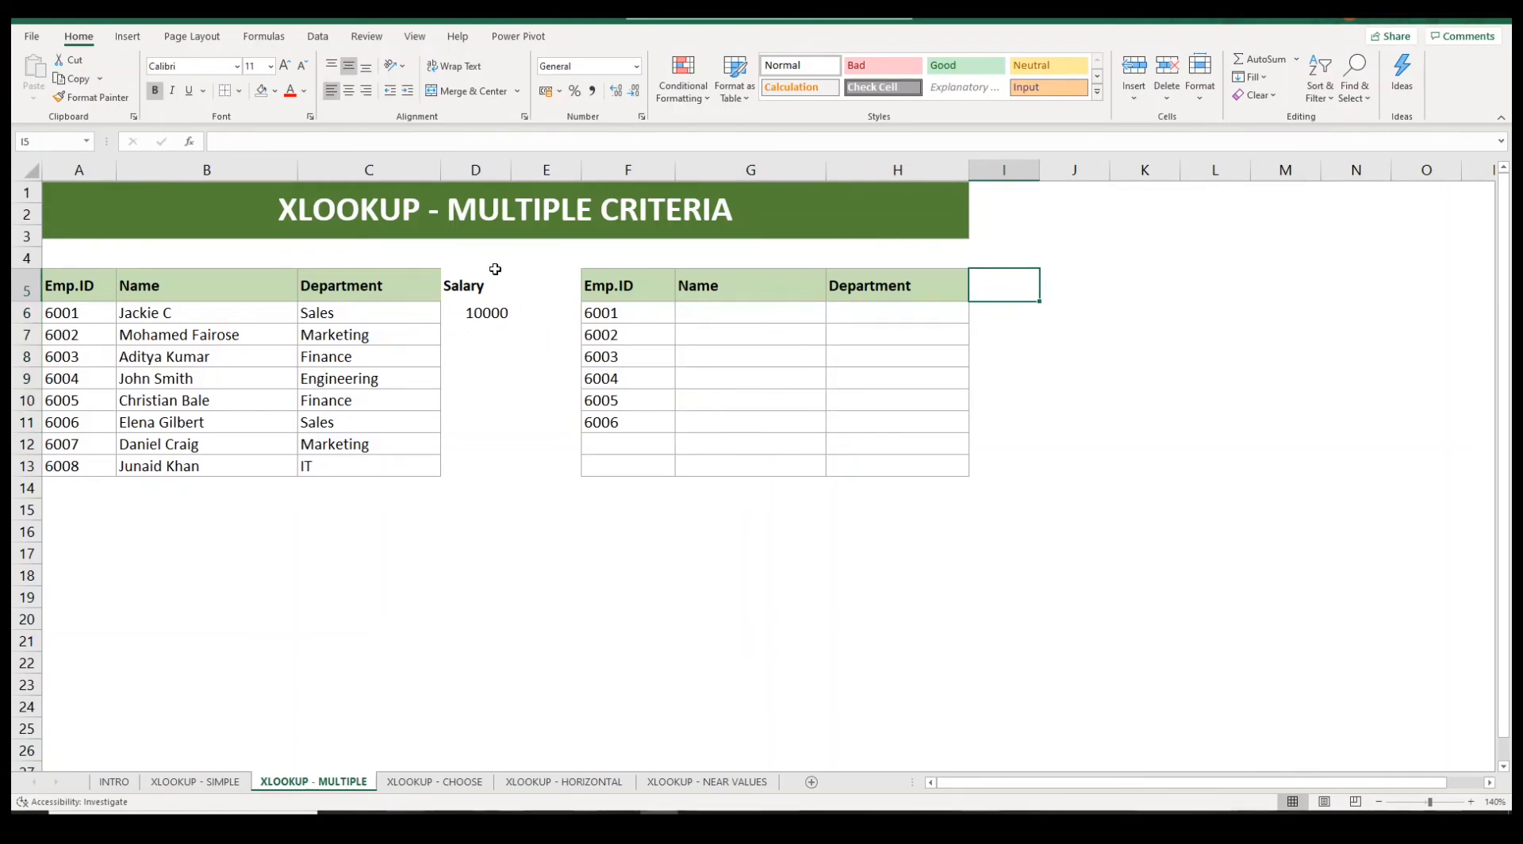
left_click_drag(492, 287, 491, 306)
key("Delete")
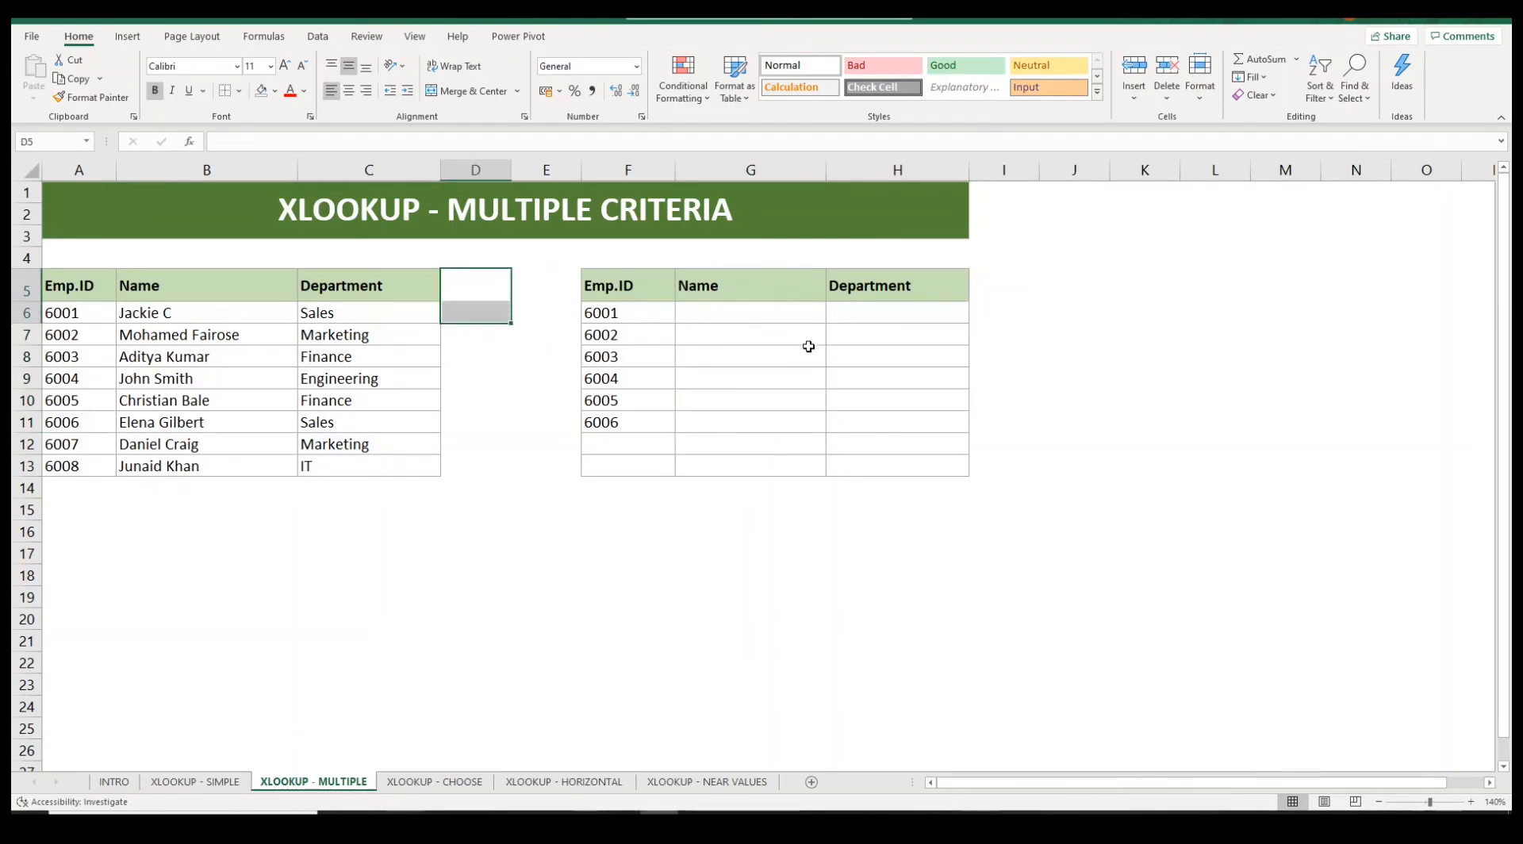
Clear the Name and Department headings from G5 and H5 of the lookup table
left_click(744, 314)
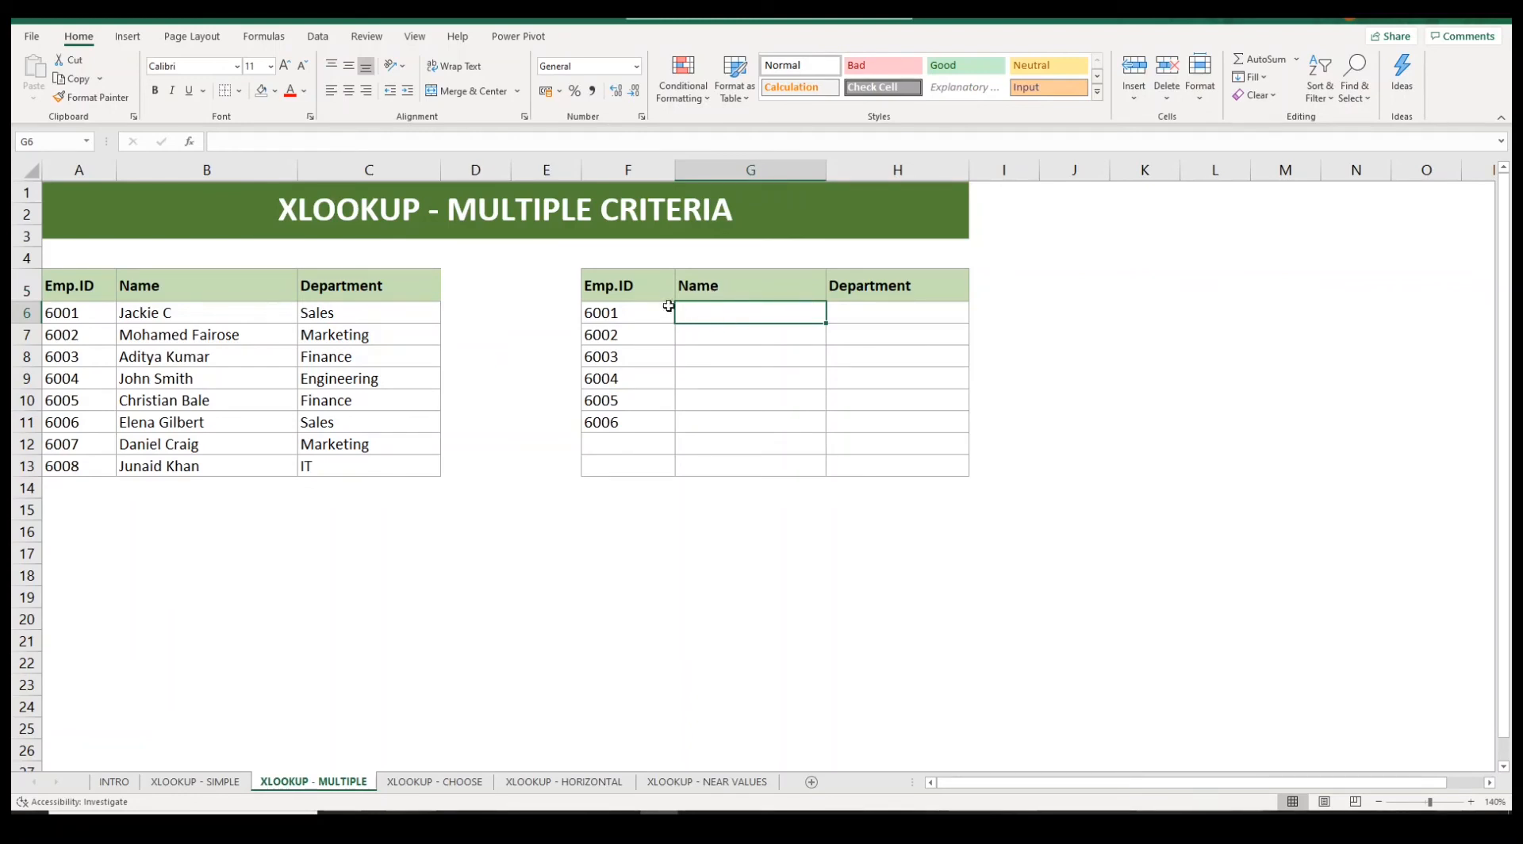
left_click(619, 314)
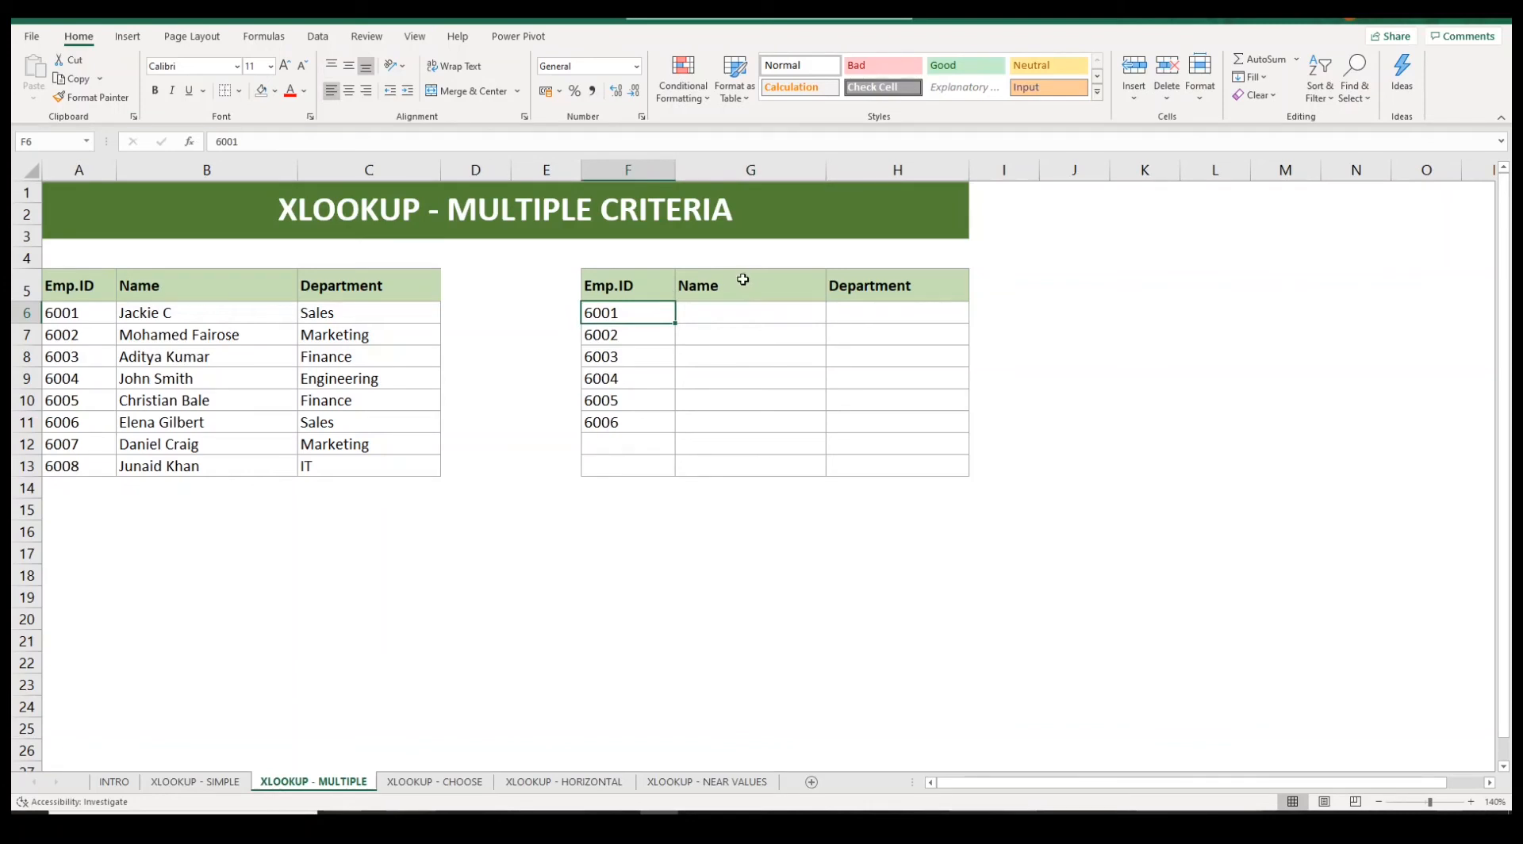
left_click(741, 286)
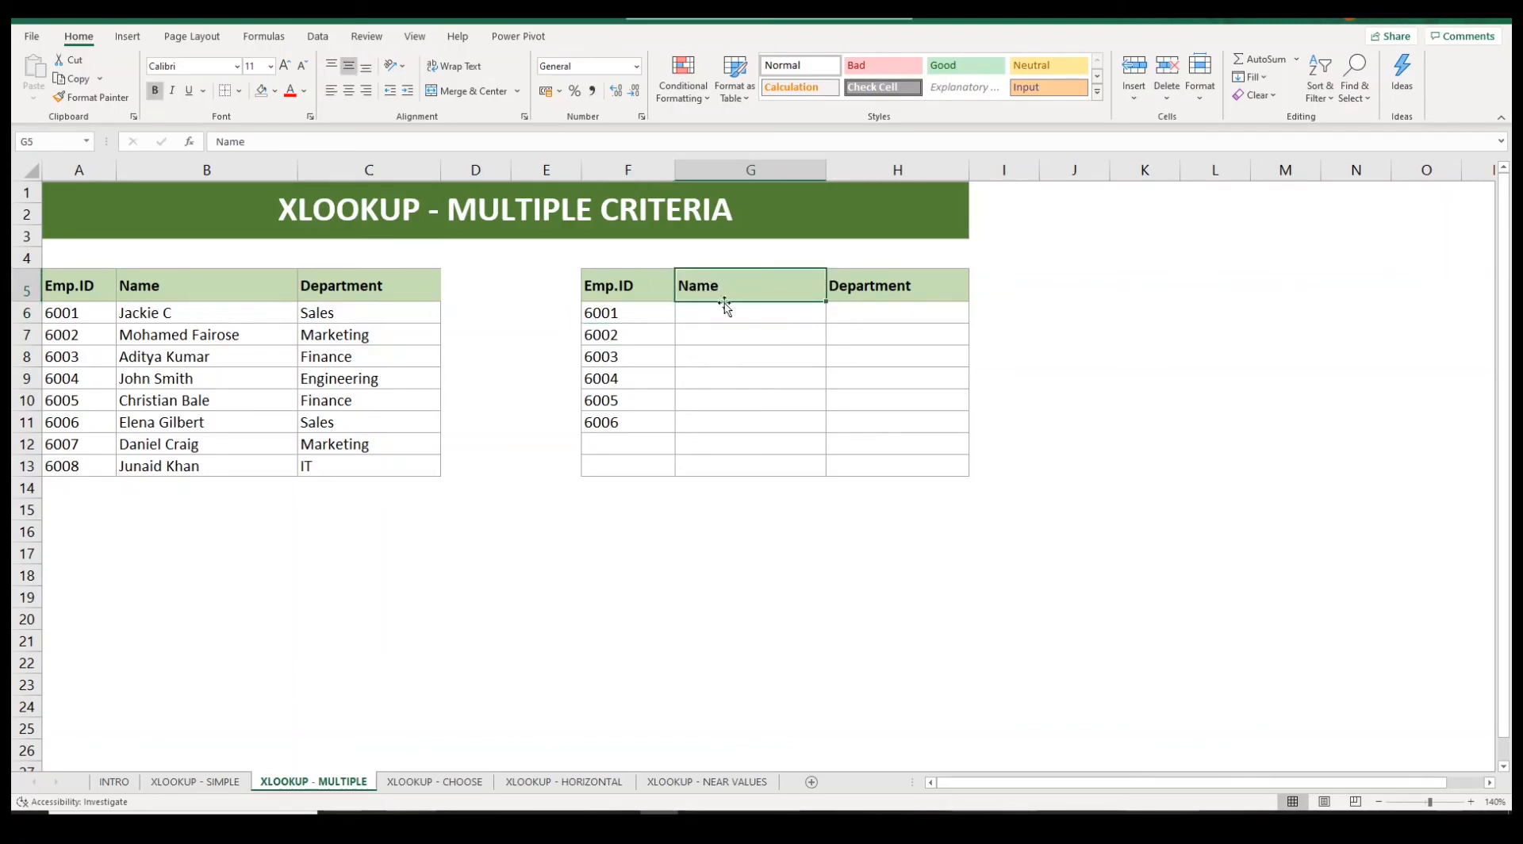
key("Delete")
key("Right")
key("Delete")
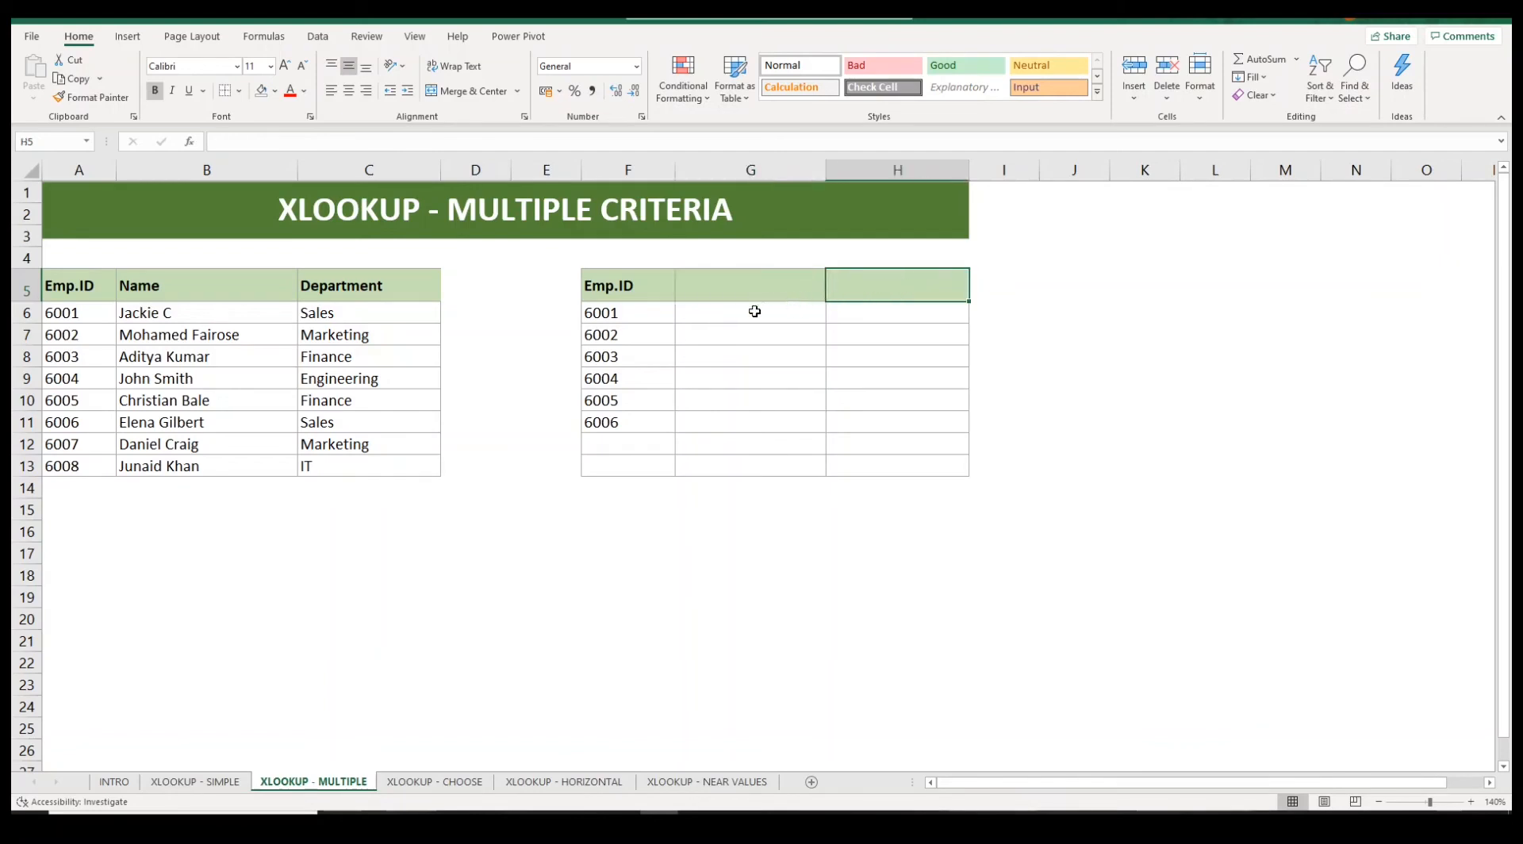
Enter Name as the heading in G5 of the lookup table
left_click(754, 314)
key("Up")
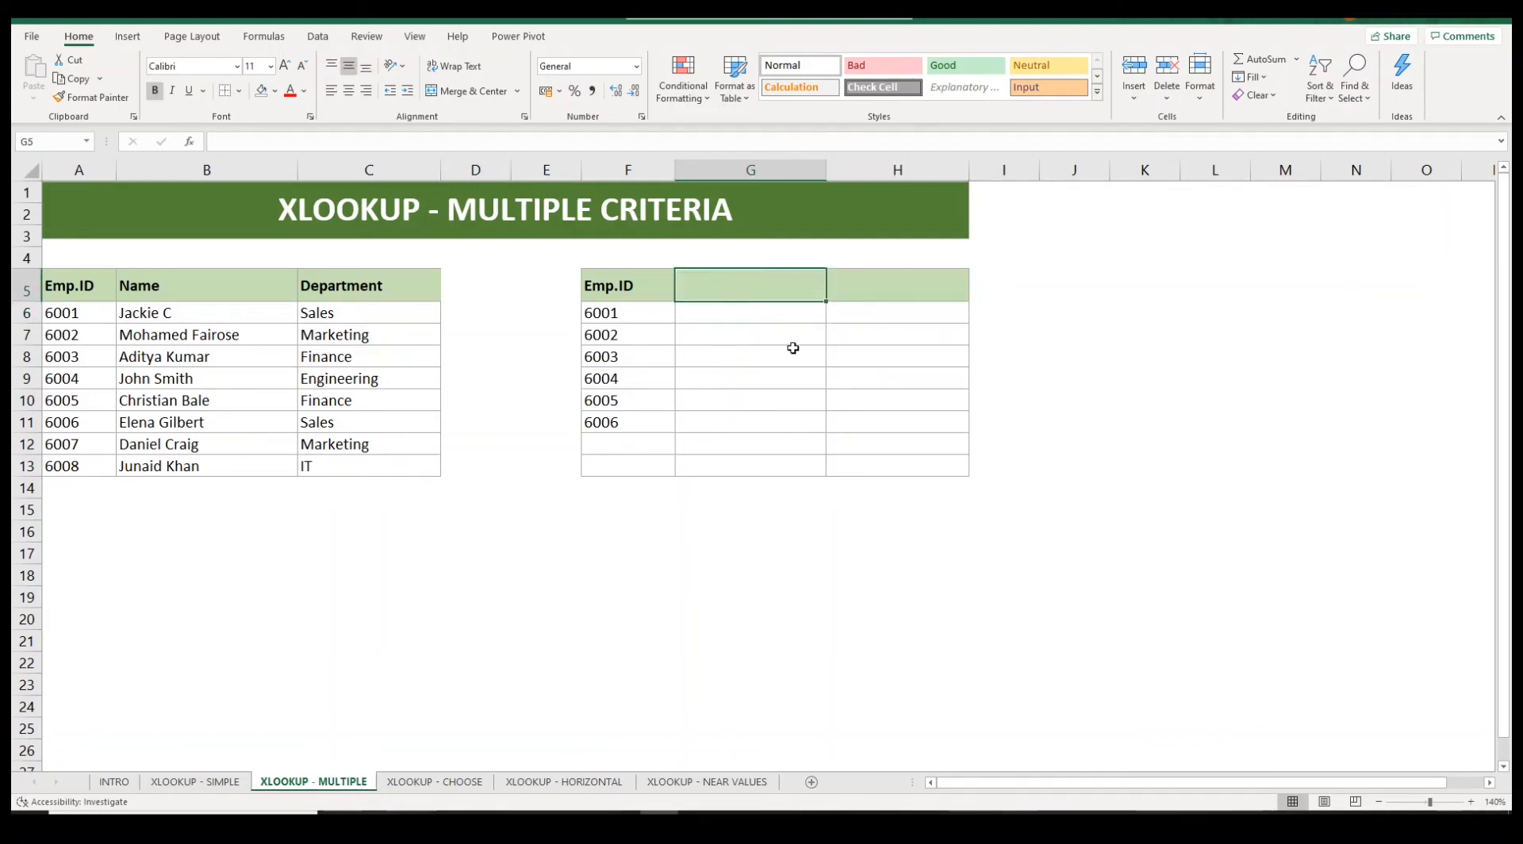
type("Name")
key("Return")
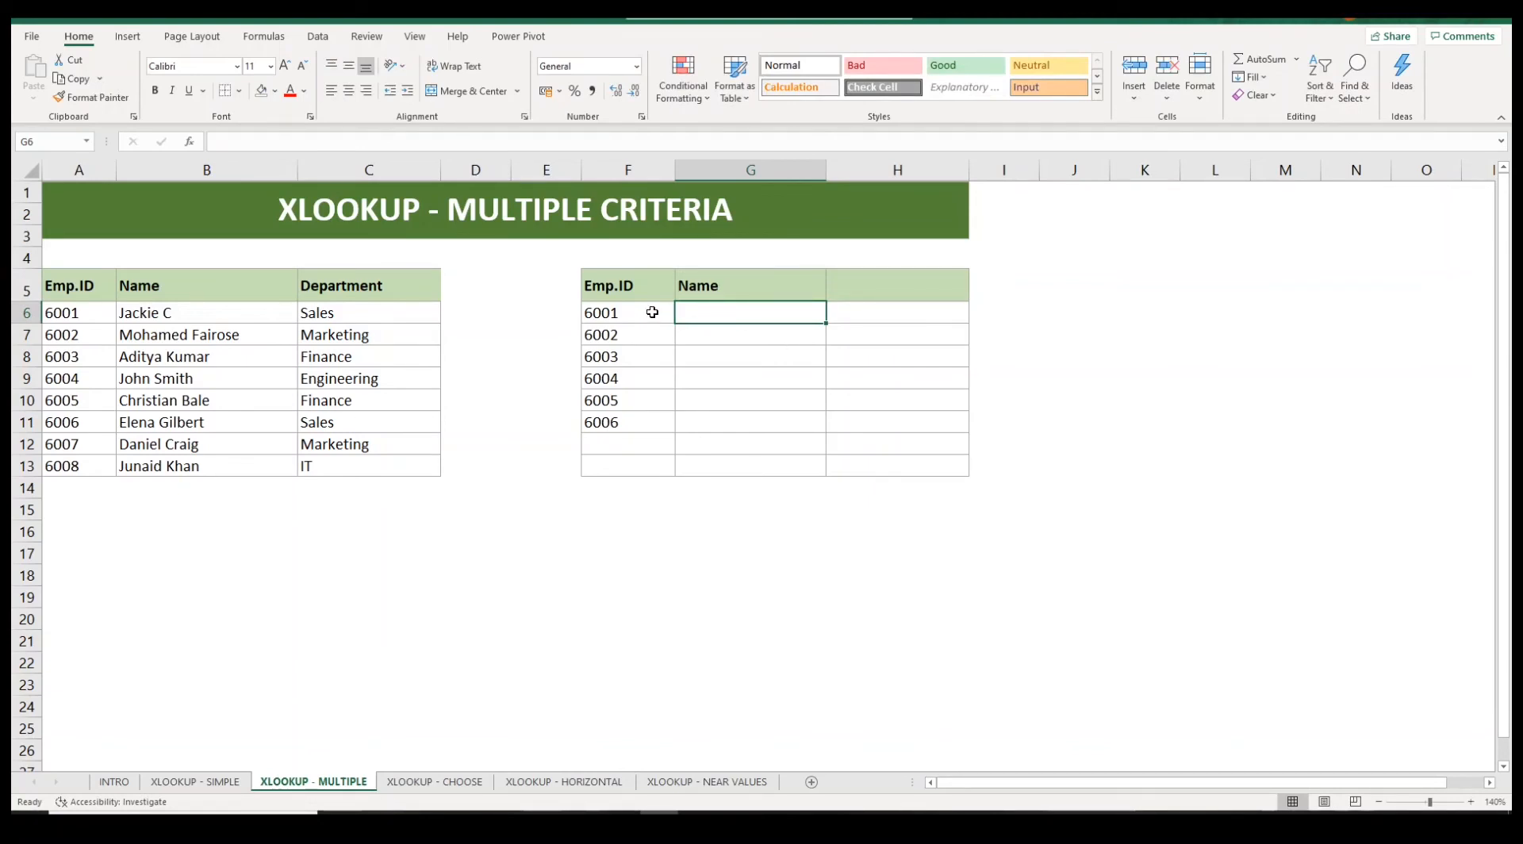
left_click(726, 285)
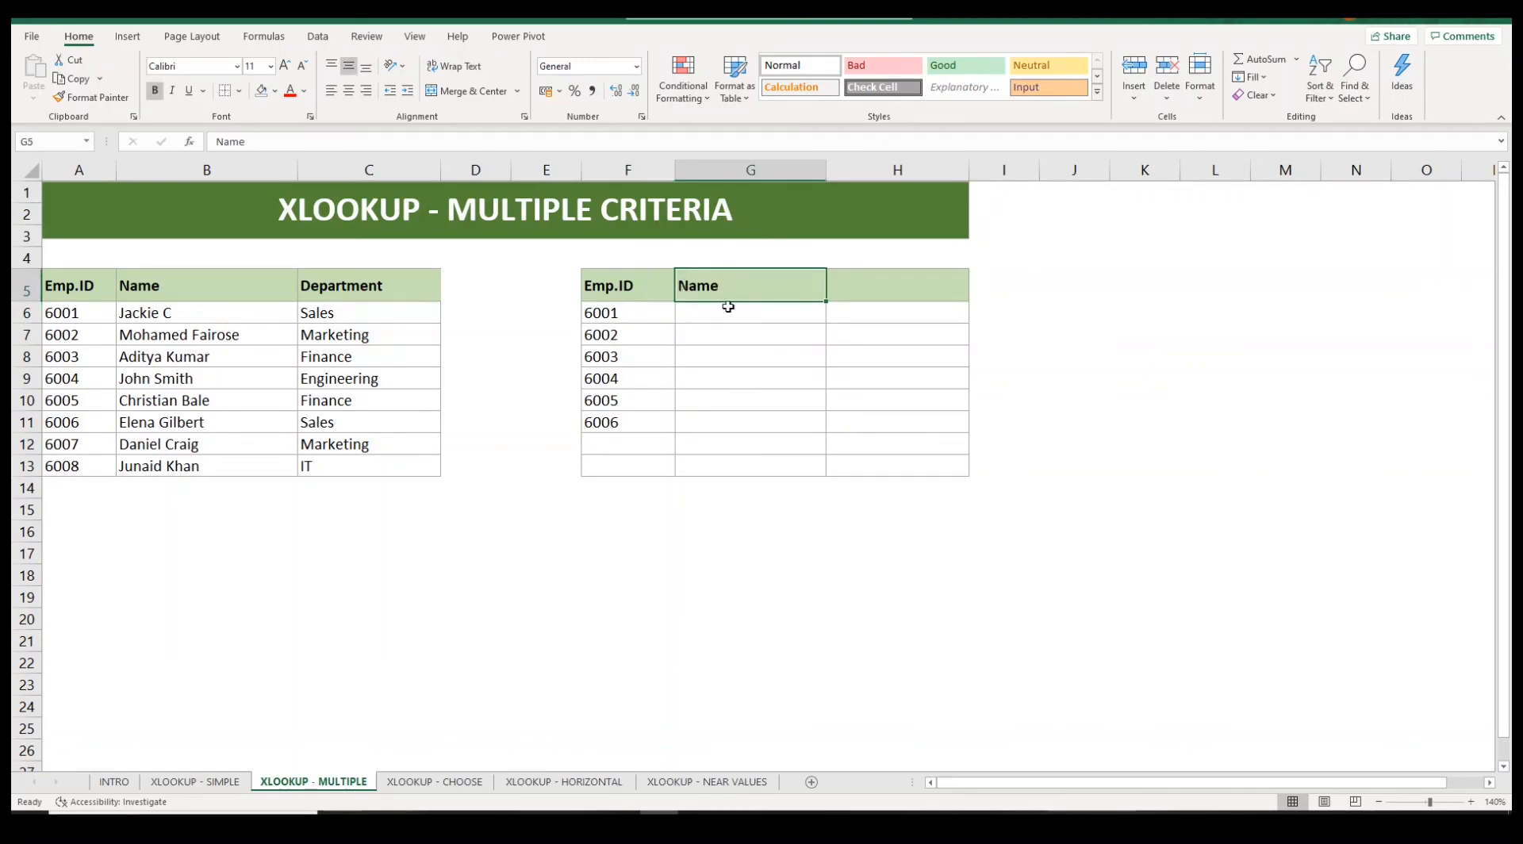
Start an XLOOKUP formula in G6 with lookup value G5 and the header row $B$5:$C$5 as lookup array
left_click(725, 314)
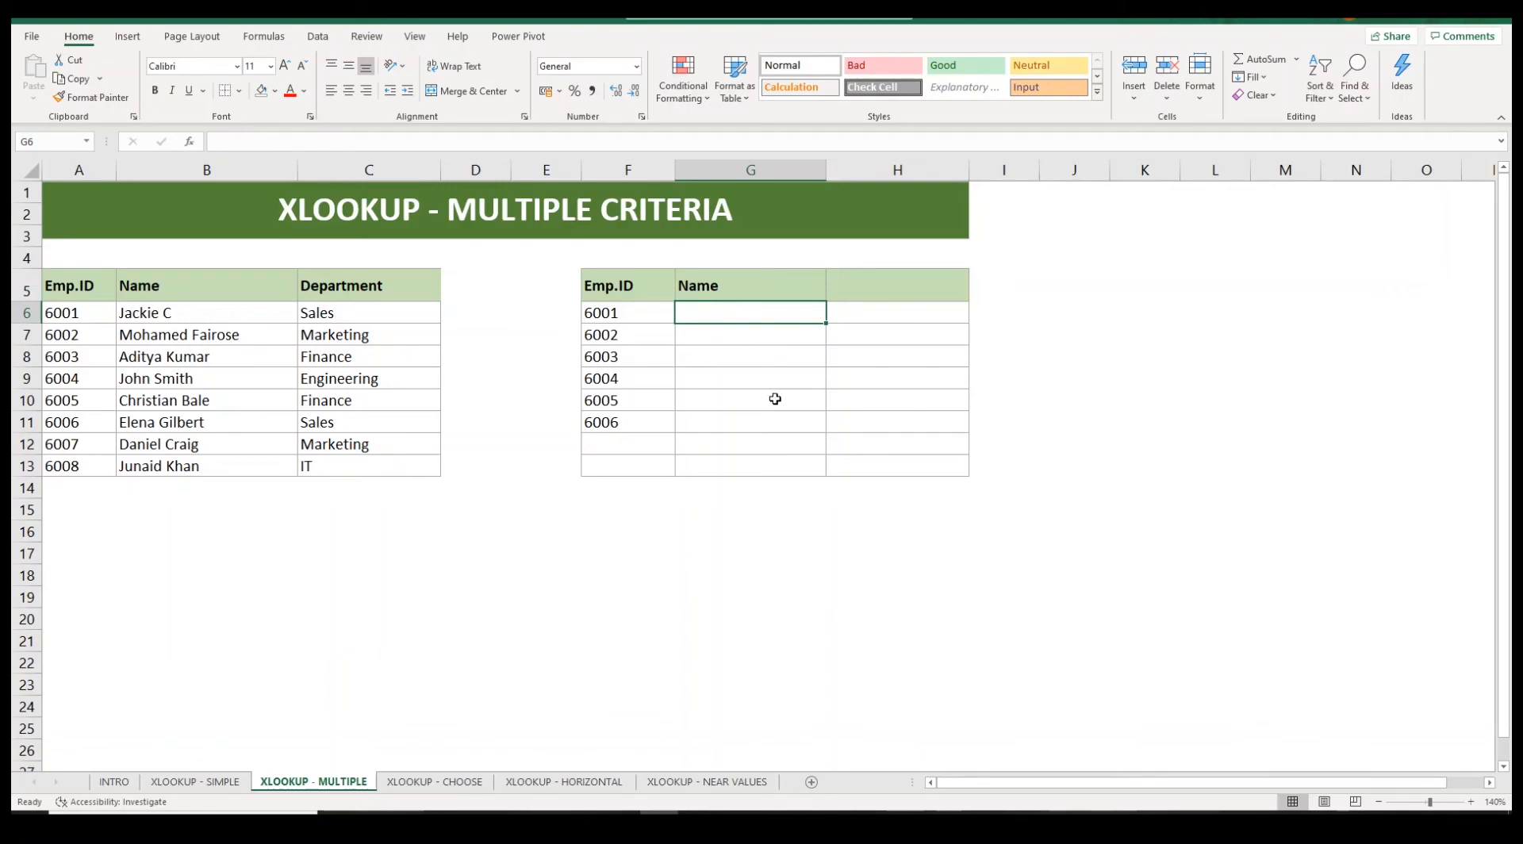
type("=xloo")
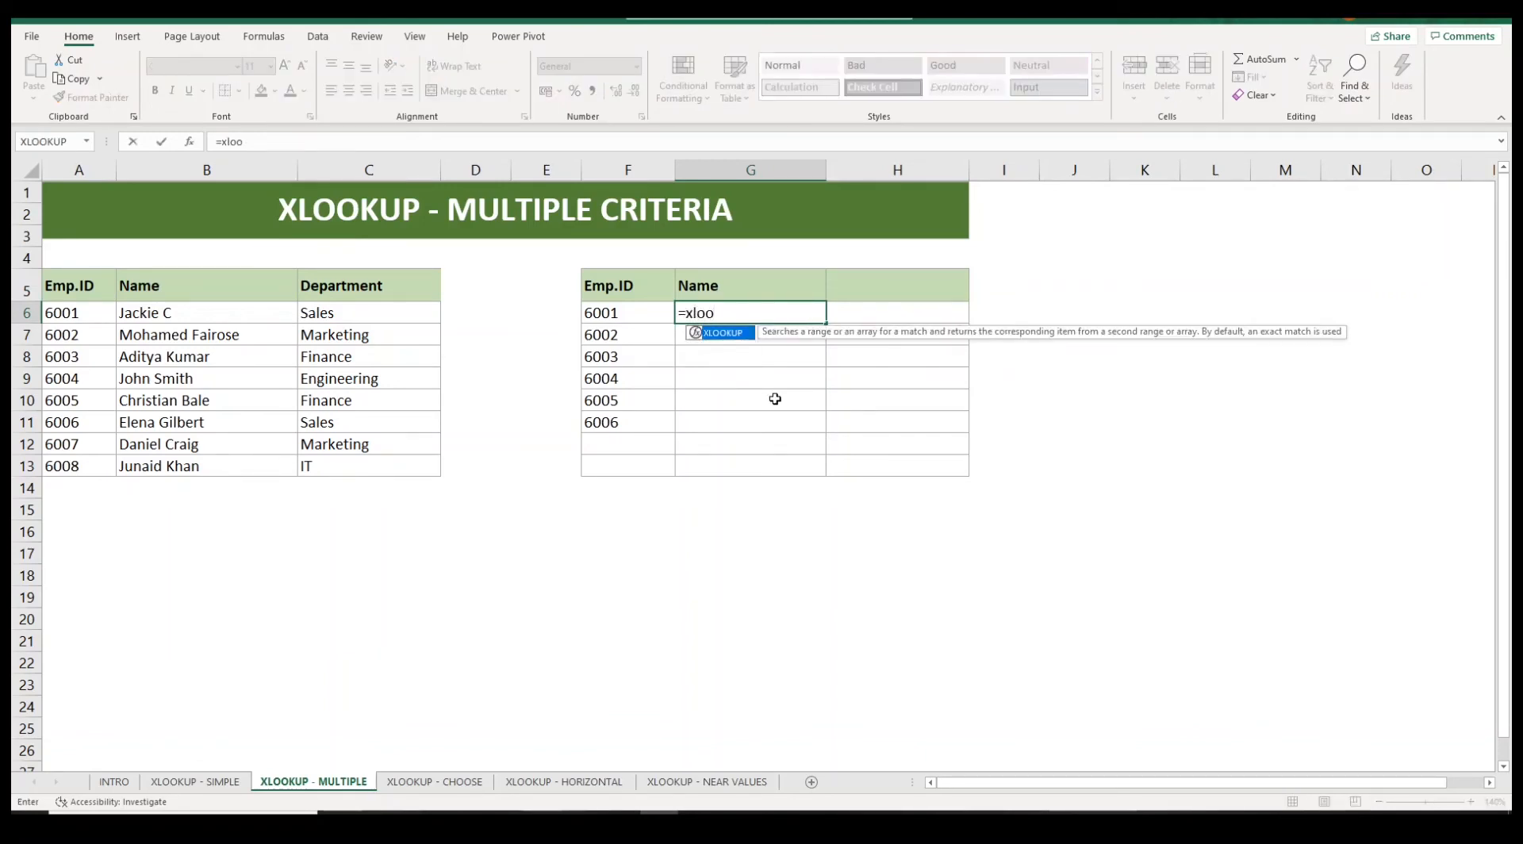
key("Tab")
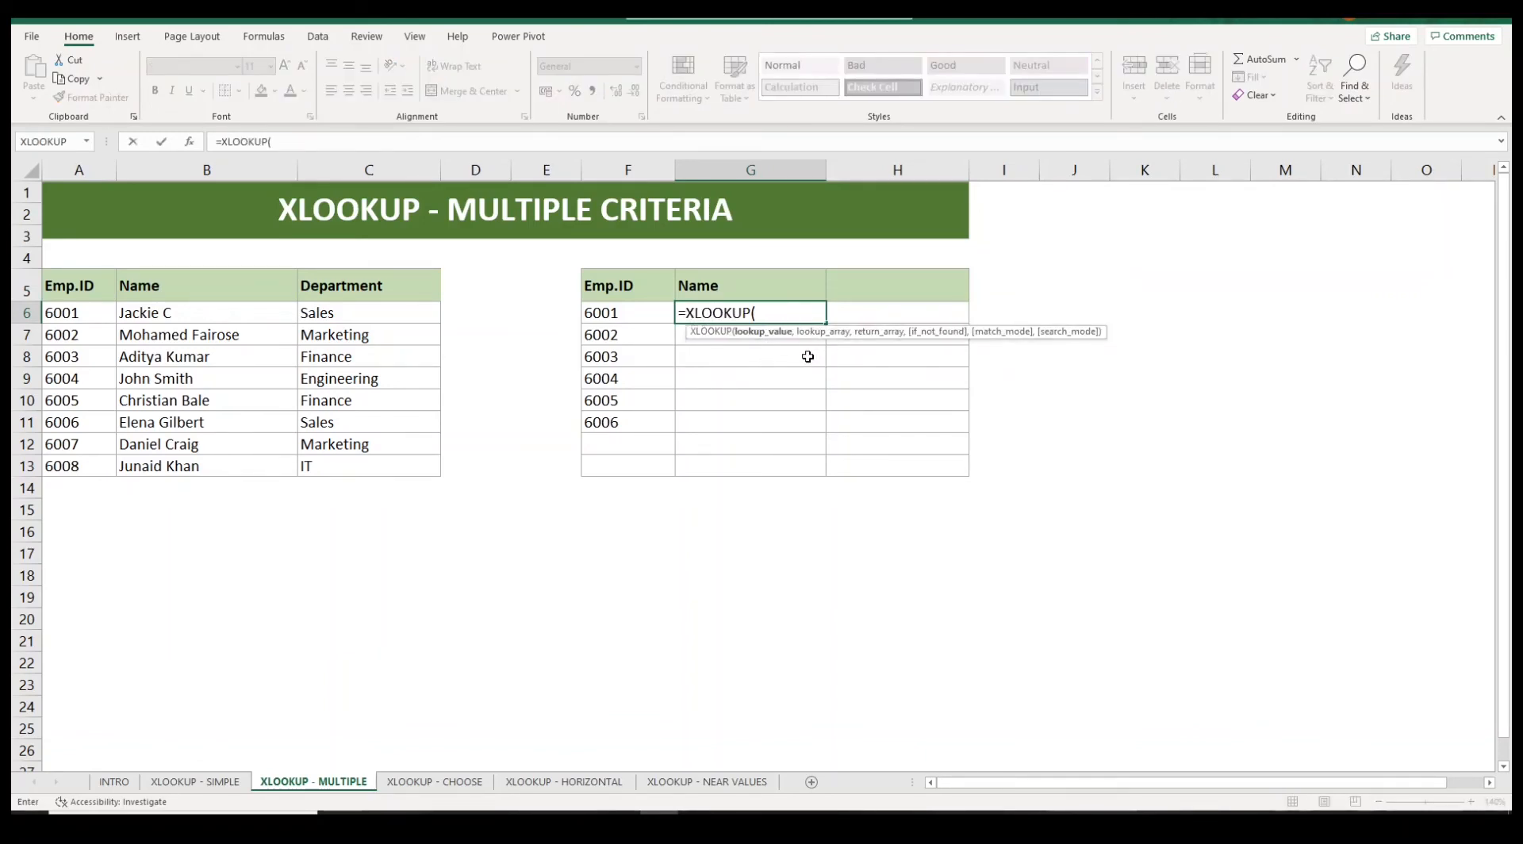
left_click(728, 285)
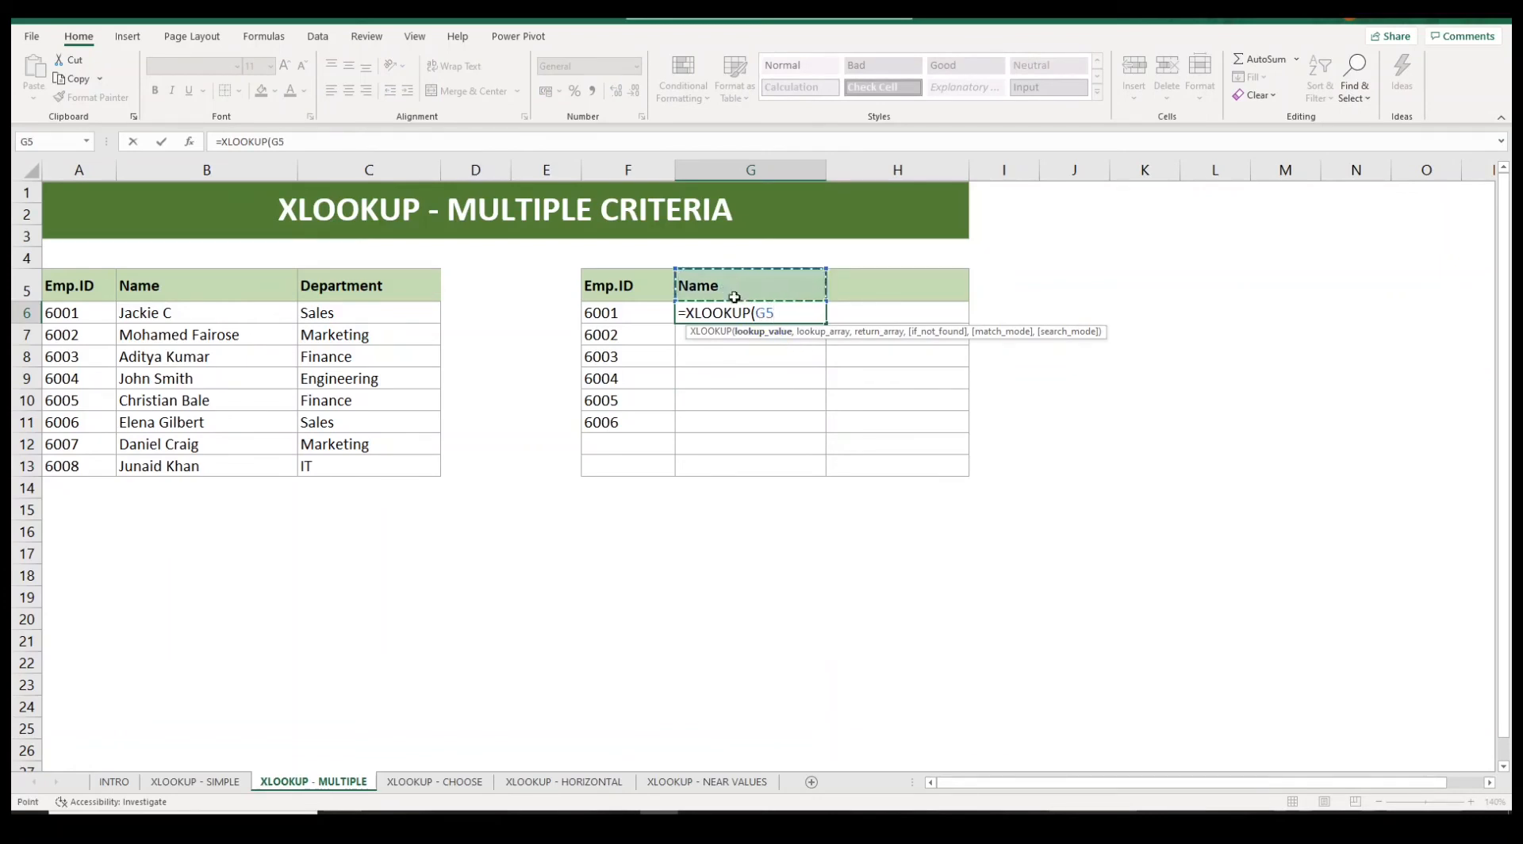
type(",")
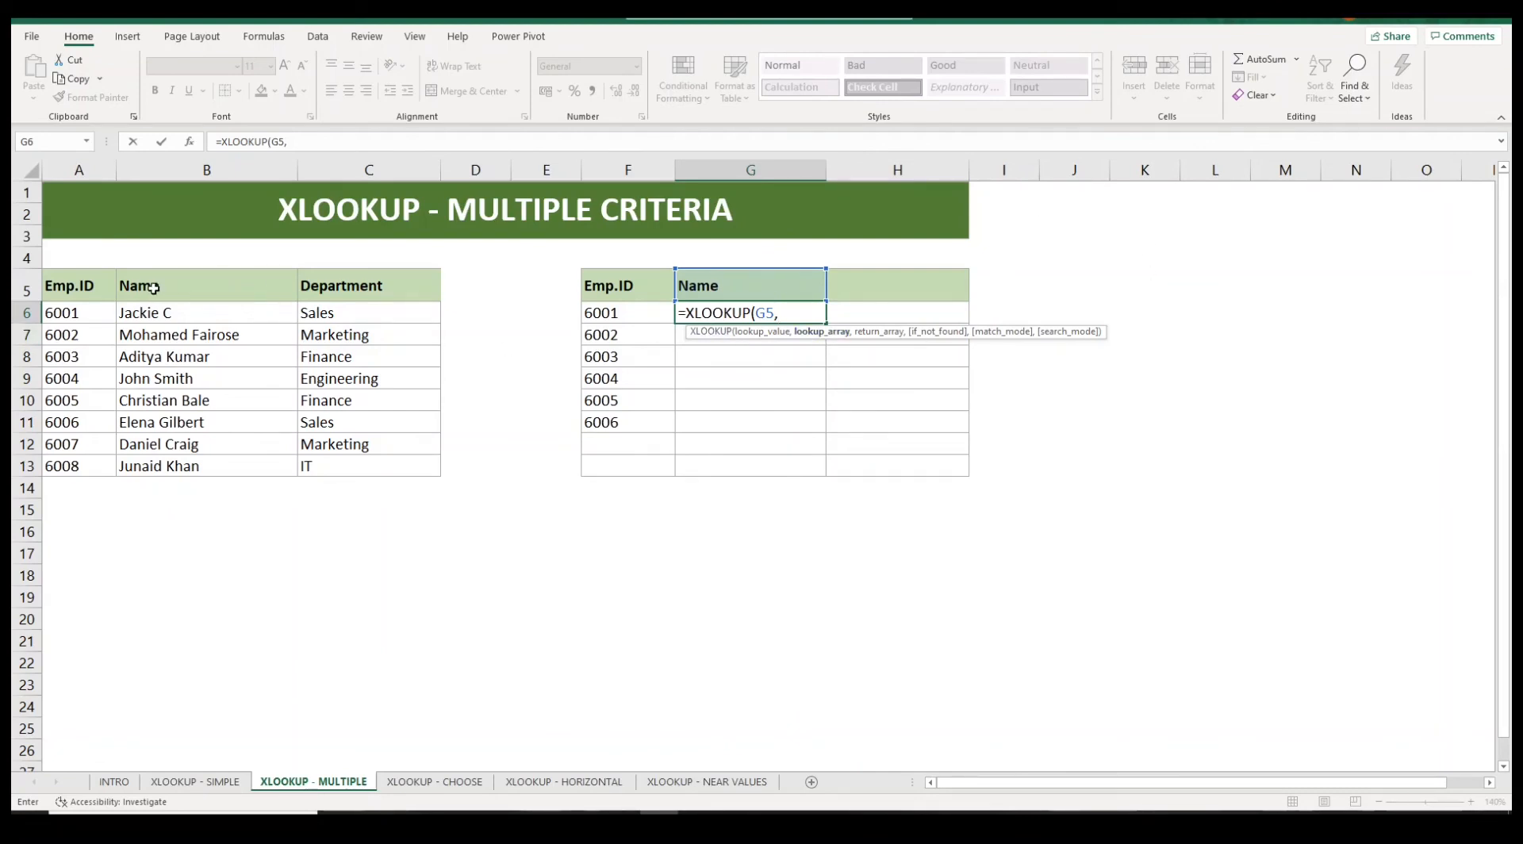
left_click_drag(155, 289, 371, 294)
key("F4")
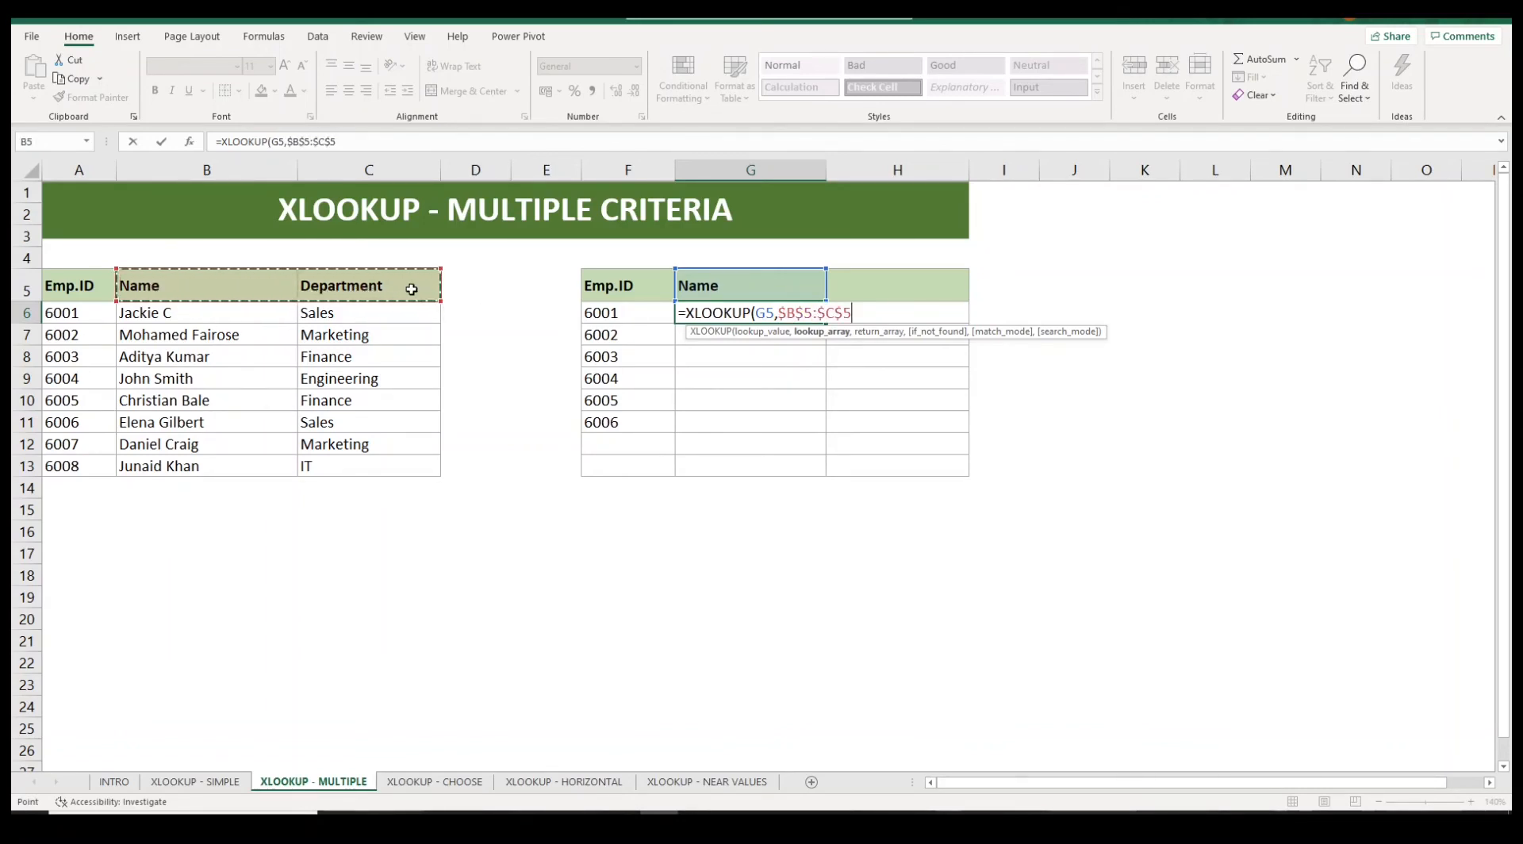
type(",")
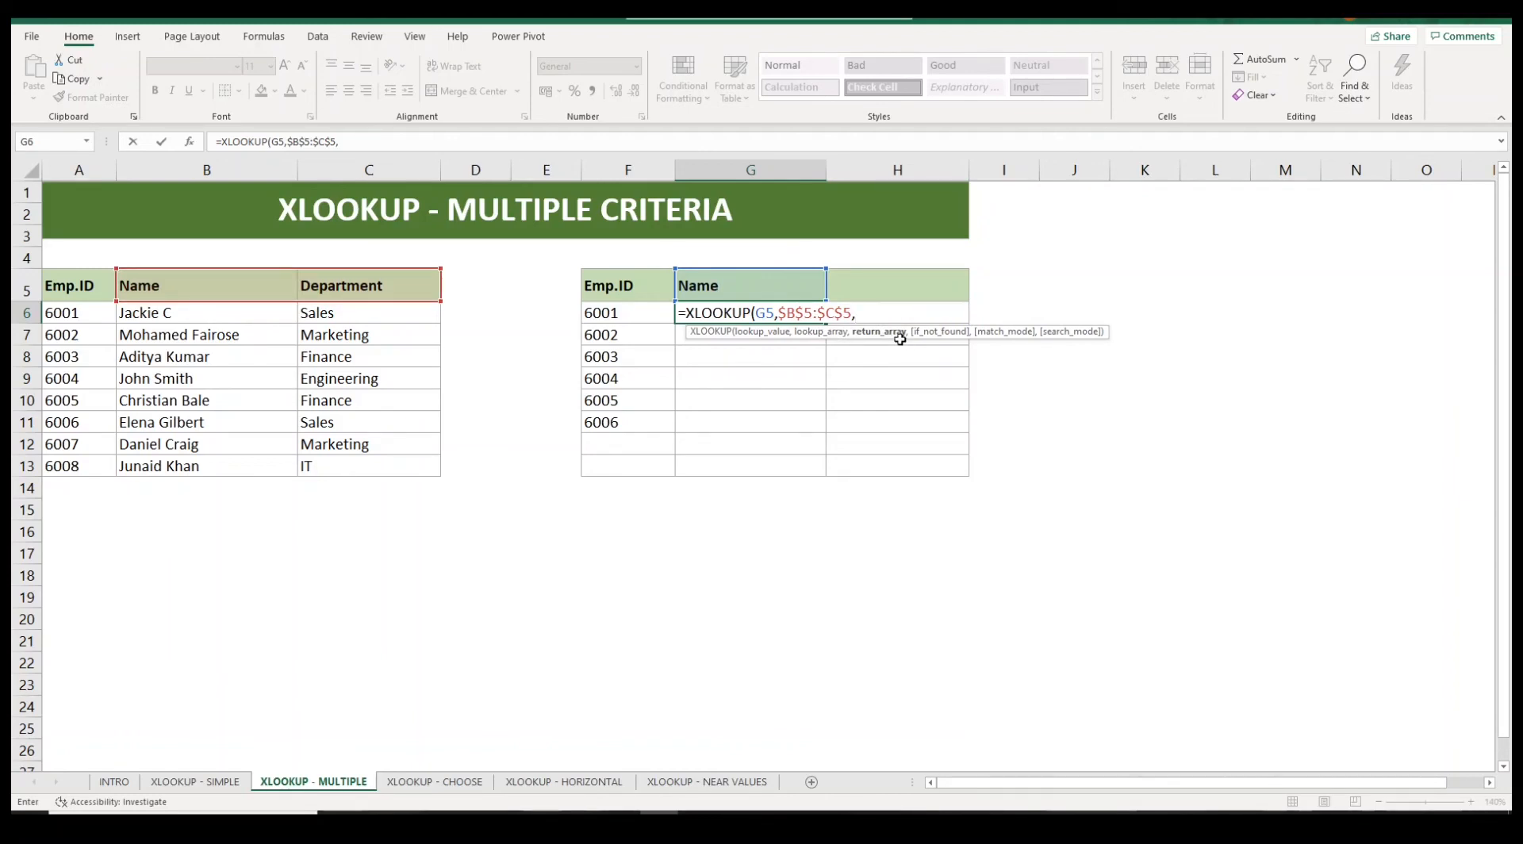
Nest a second XLOOKUP as the return array in G6, with lookup value F6 and lookup array $A$6:$A$13
type("xloo")
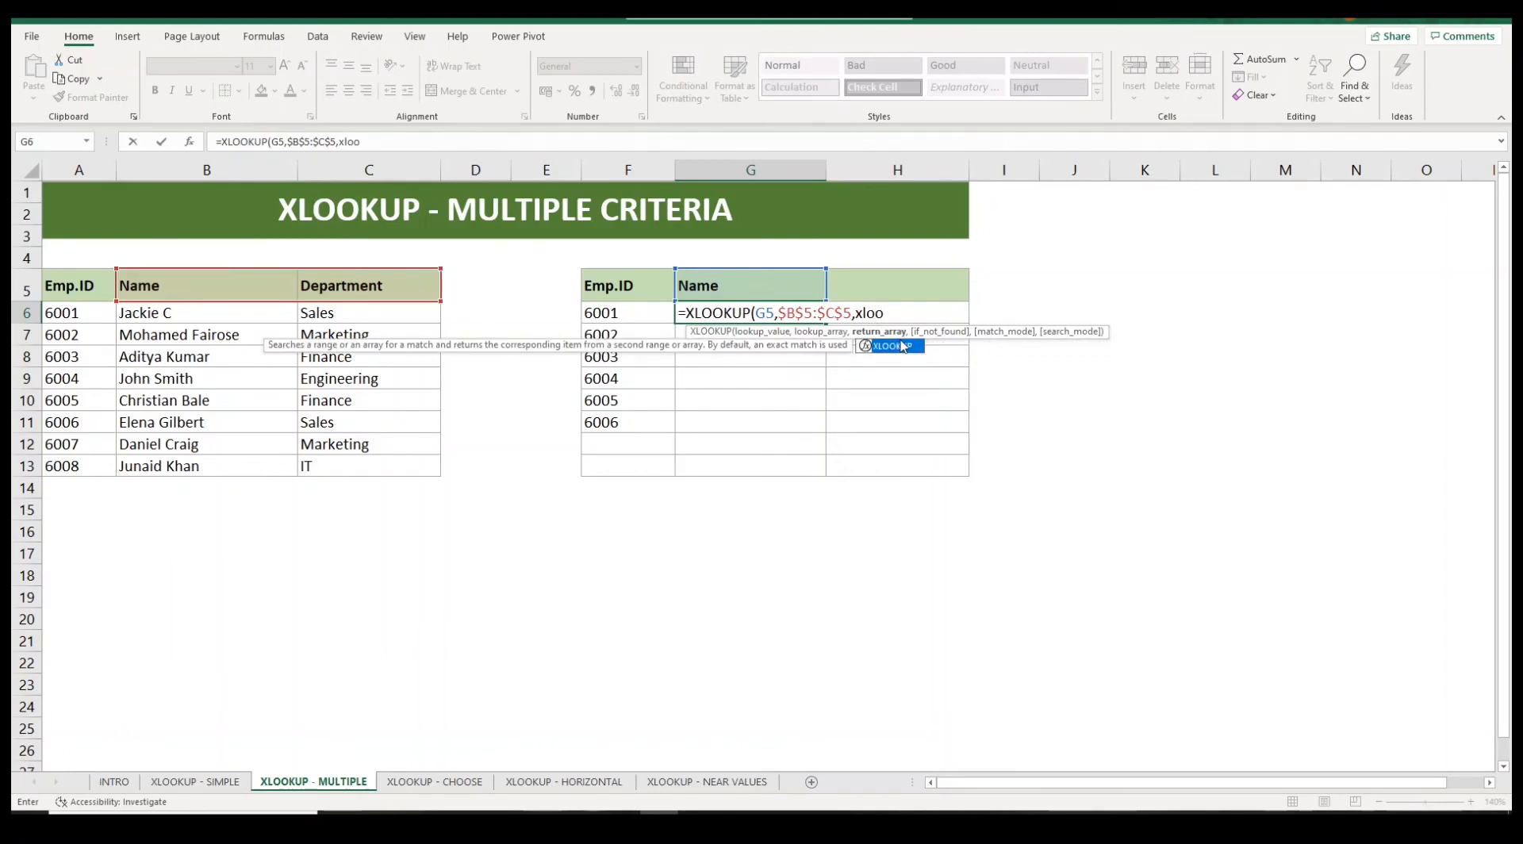
key("Tab")
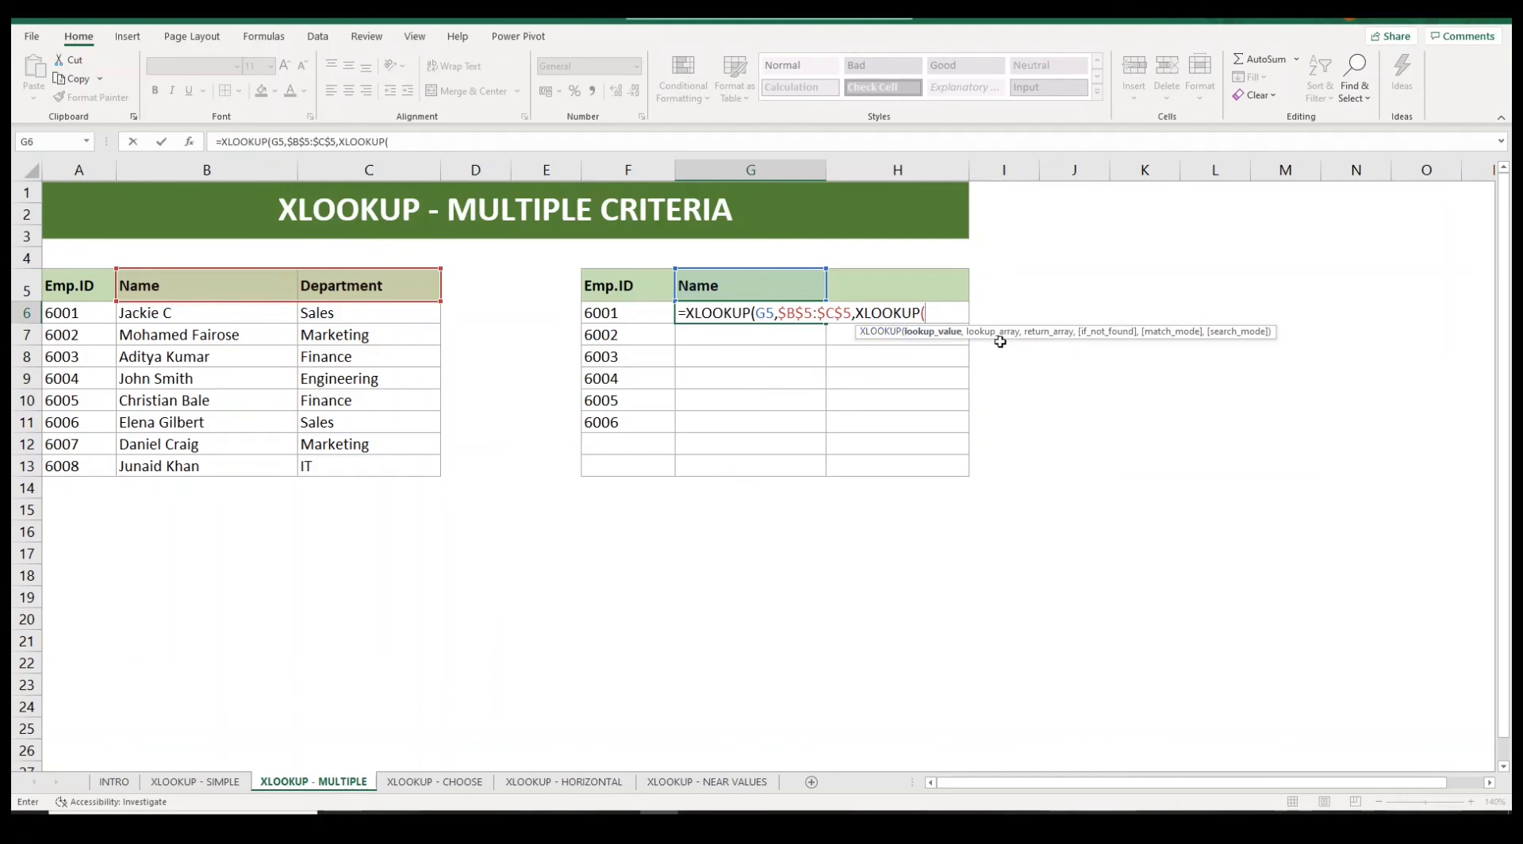
left_click(607, 314)
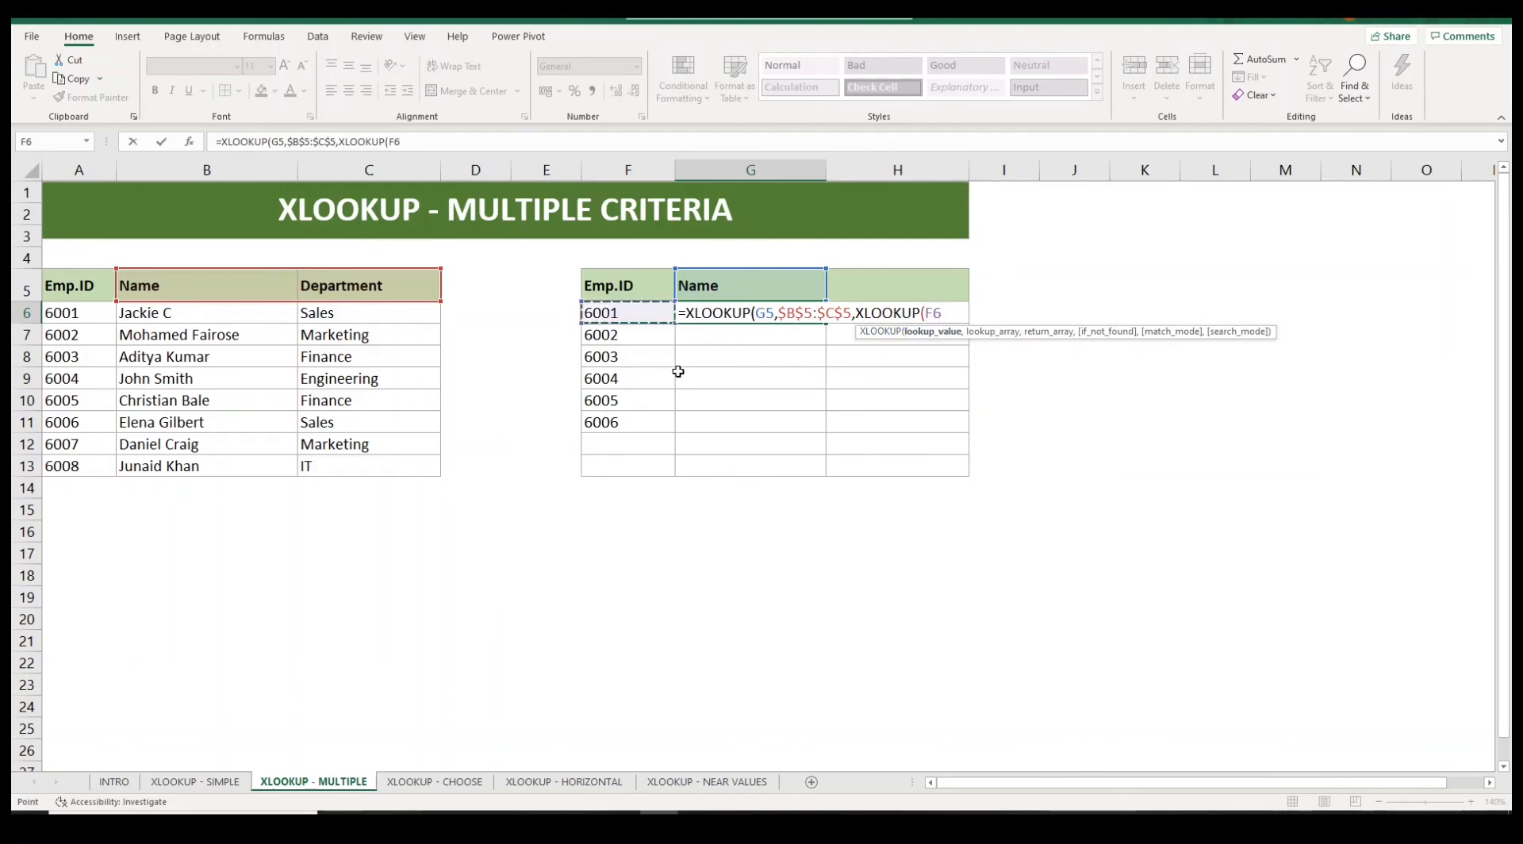
type(",")
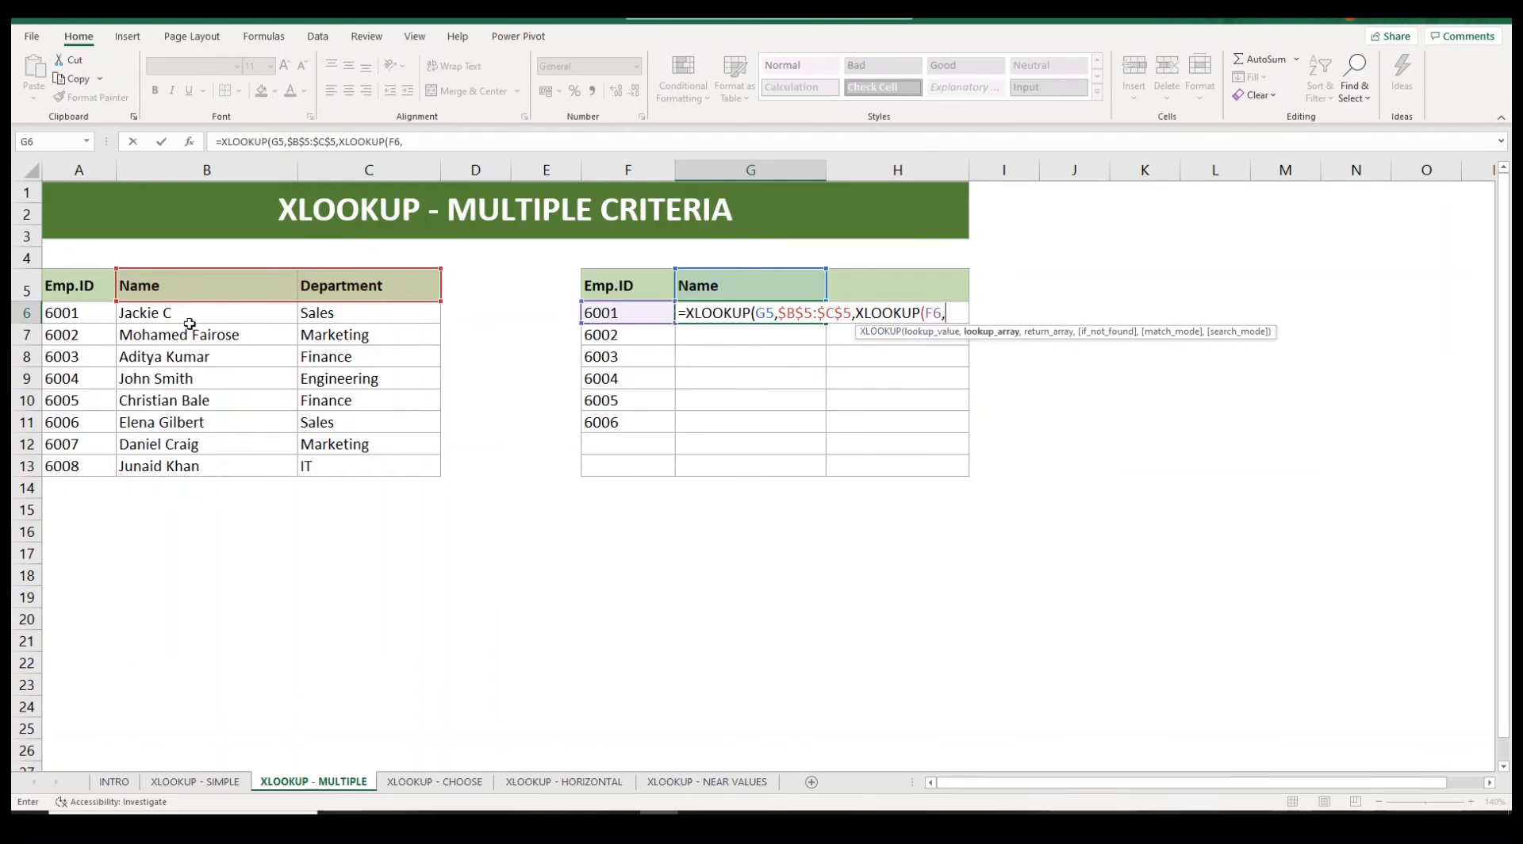
left_click_drag(87, 316, 110, 471)
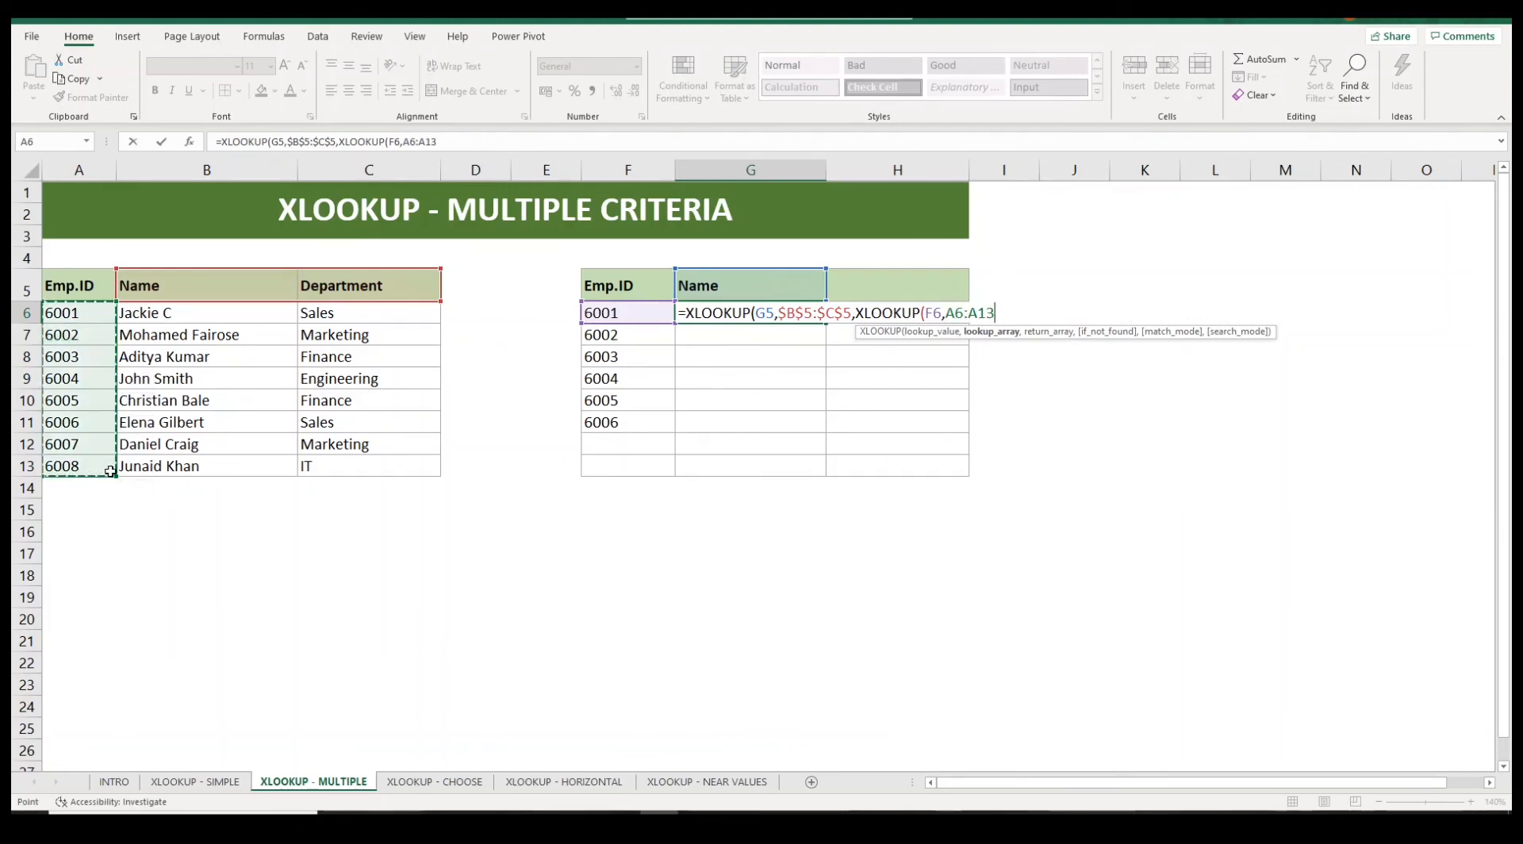
key("F4")
type(",")
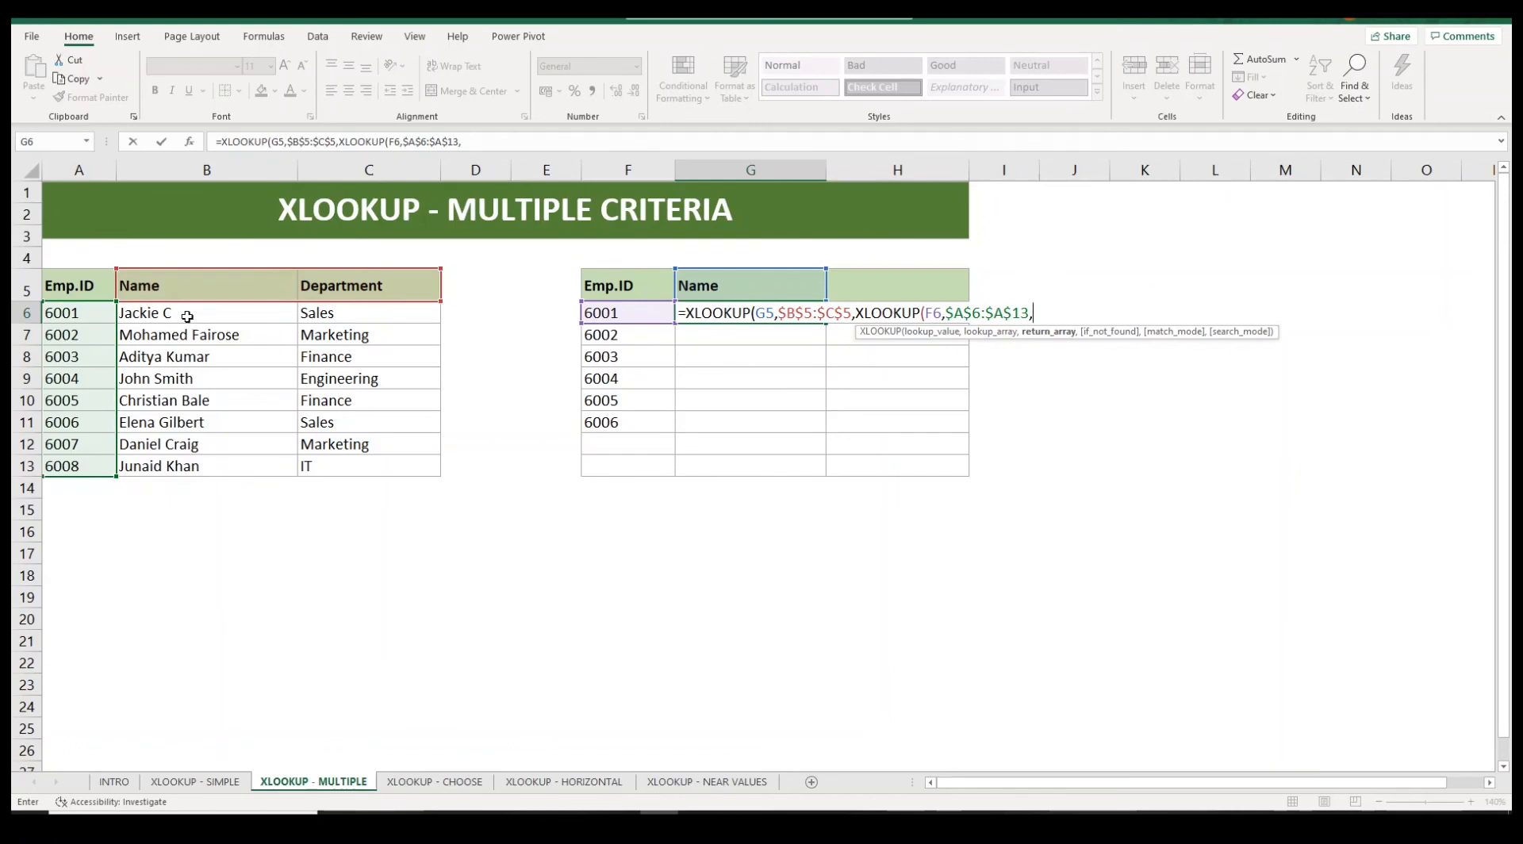
Complete the nested XLOOKUP in G6 with return array $B$6:$C$13 and inspect the formula and its G5 lookup heading
left_click_drag(188, 317, 434, 471)
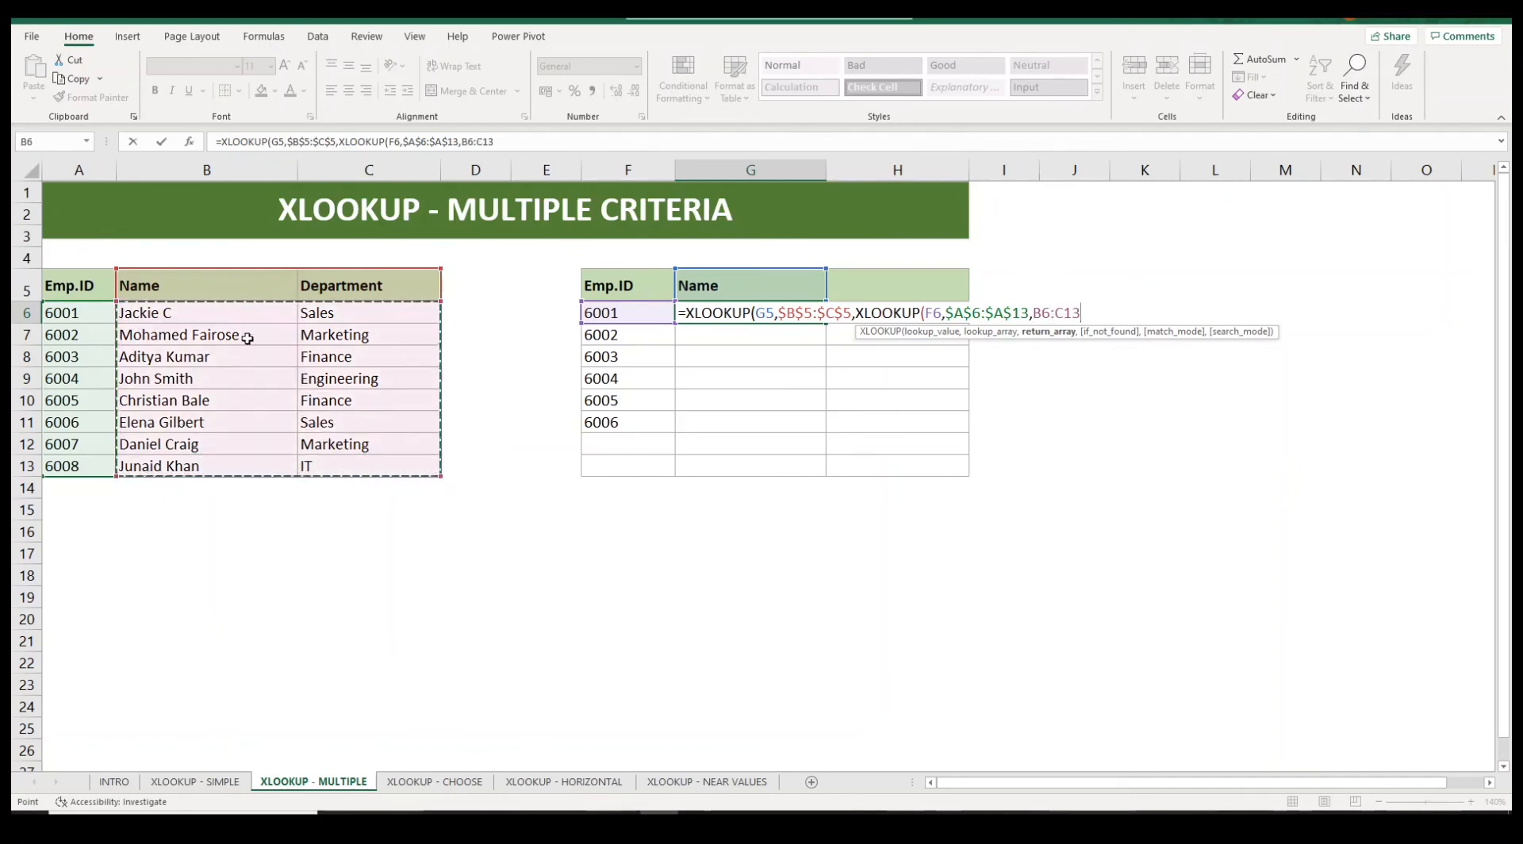
key("F4")
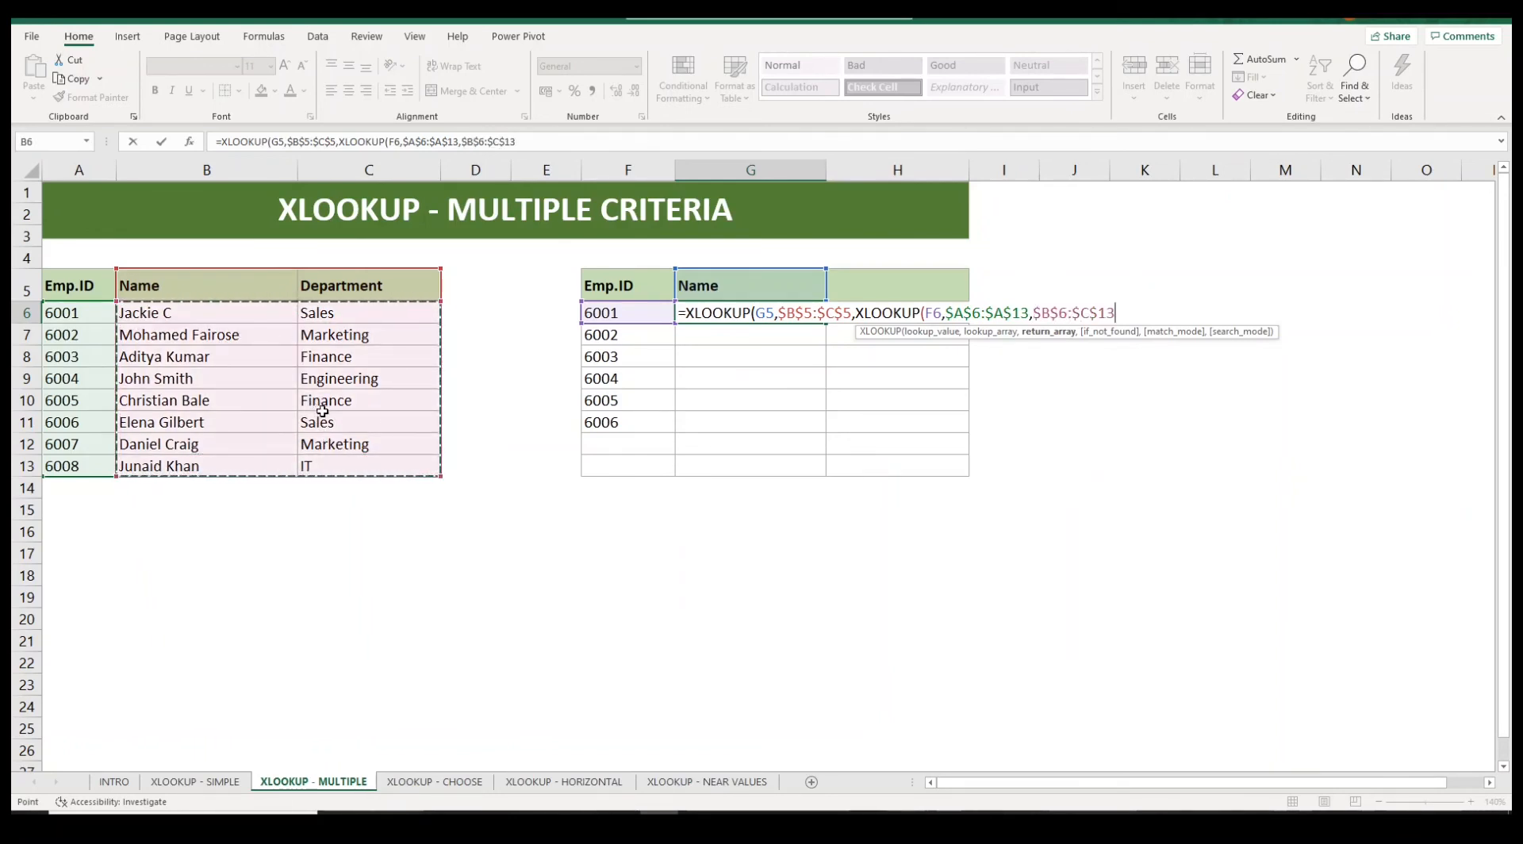
type(")")
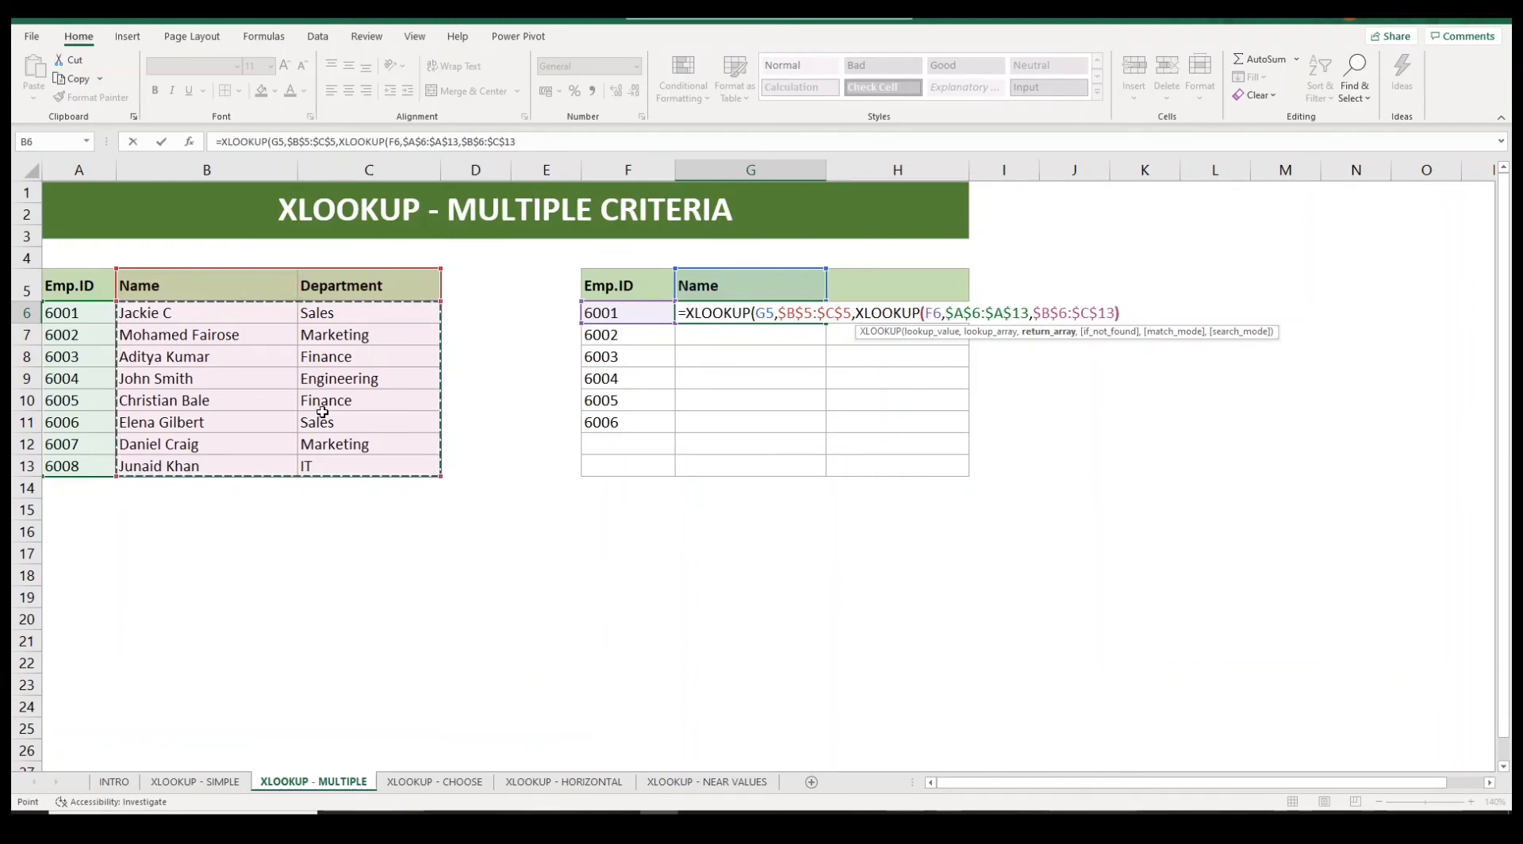
type(")")
key("Return")
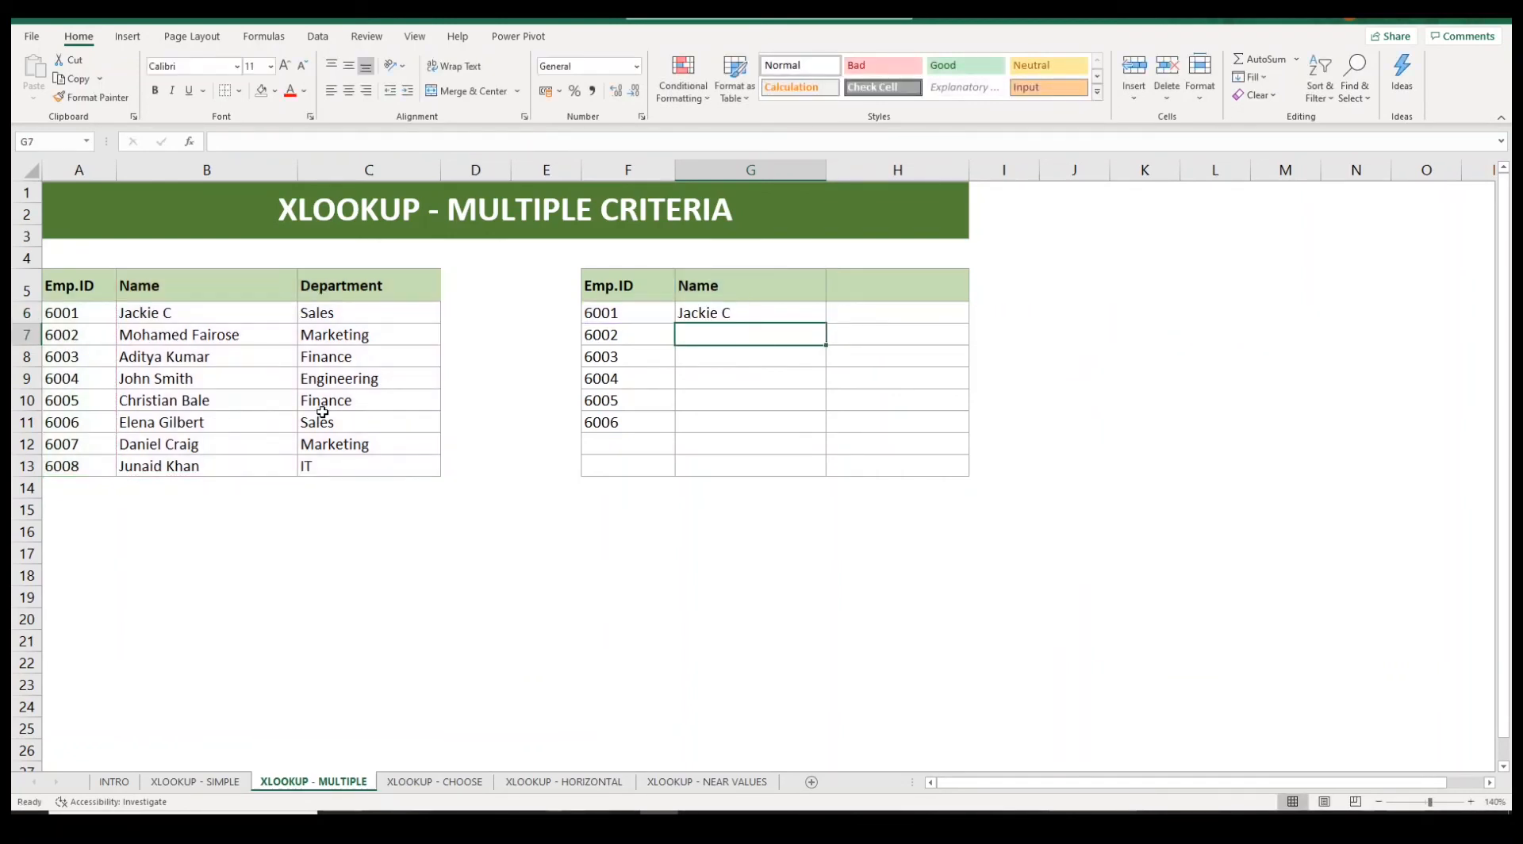
left_click(758, 312)
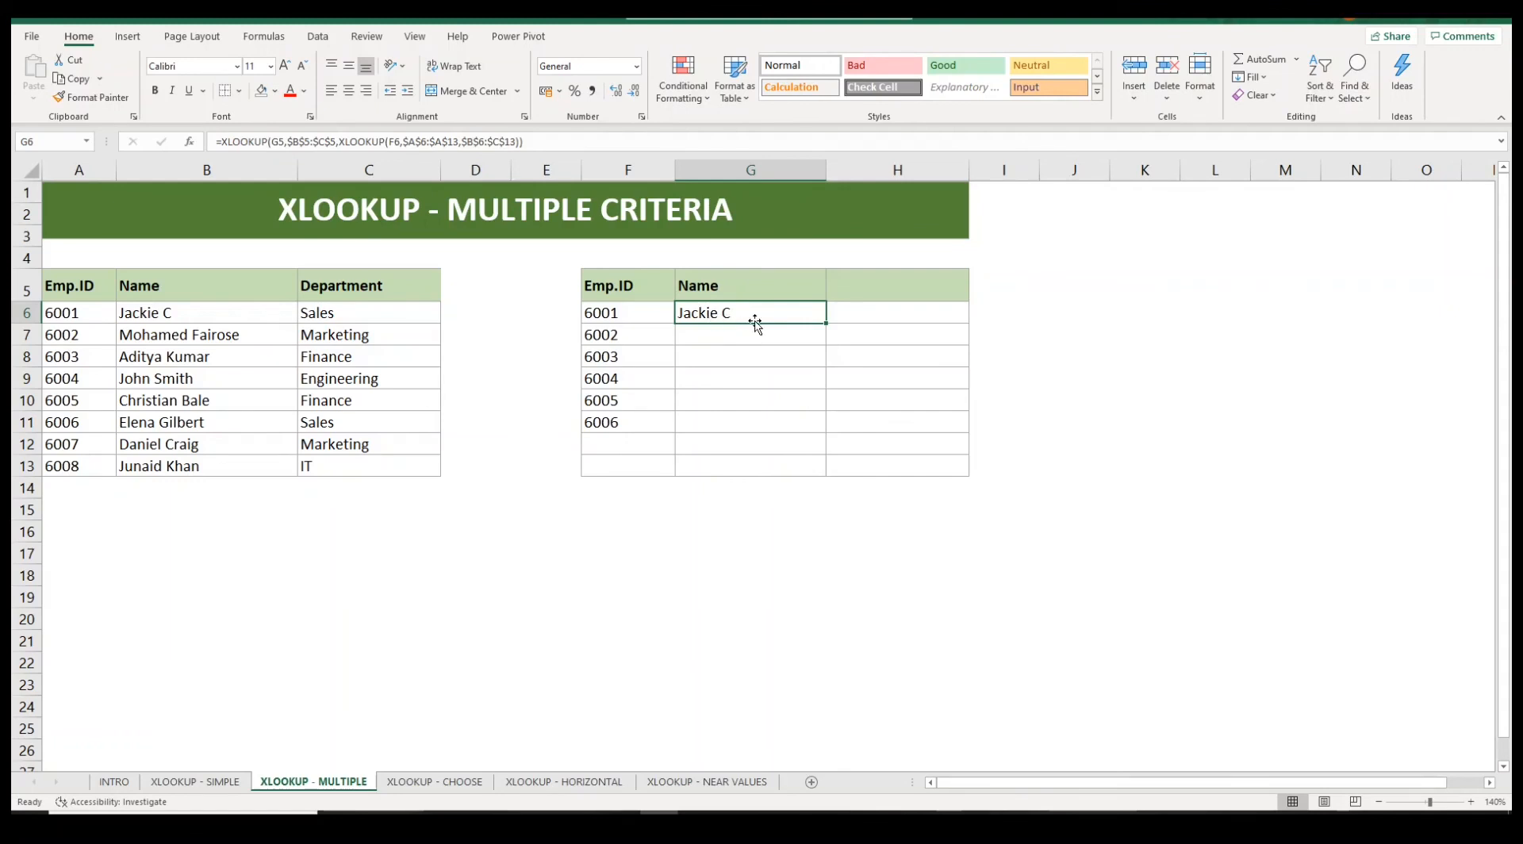
left_click(729, 287)
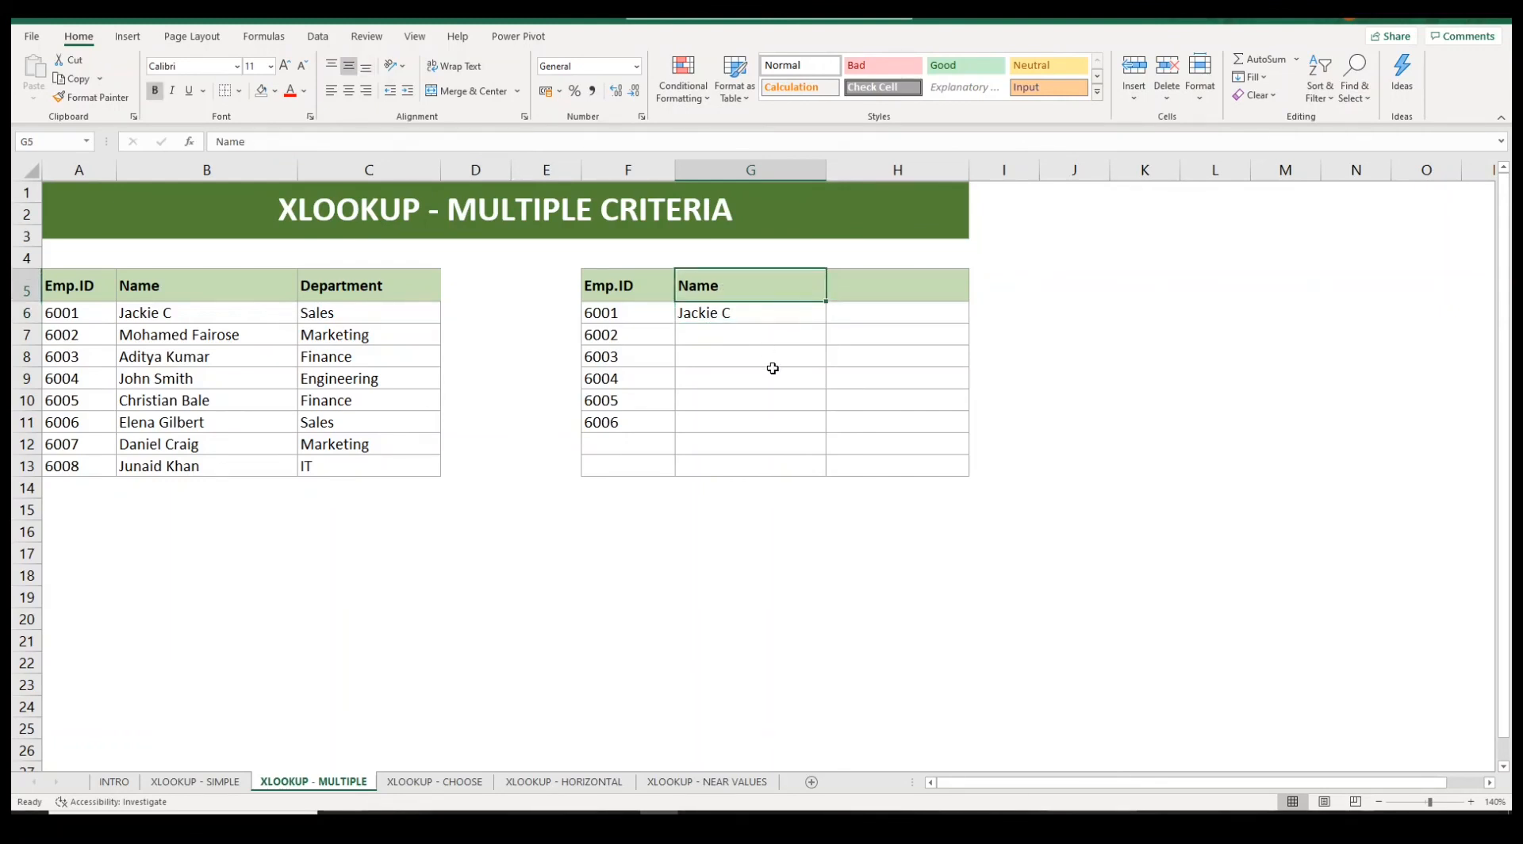
Change the lookup table's heading in G5 to Department
type("Depar")
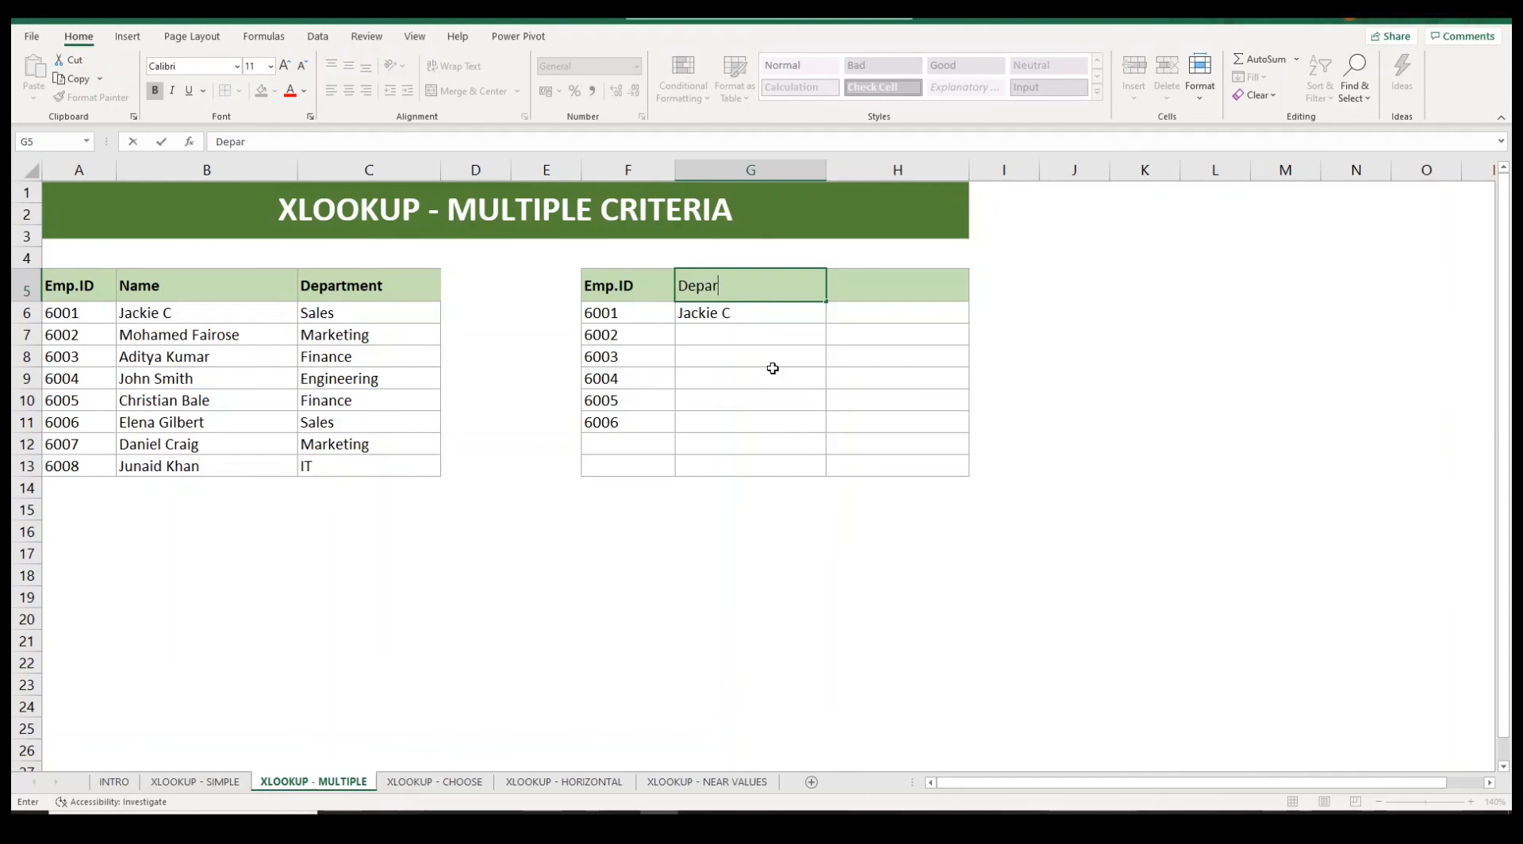
type("tment")
key("Return")
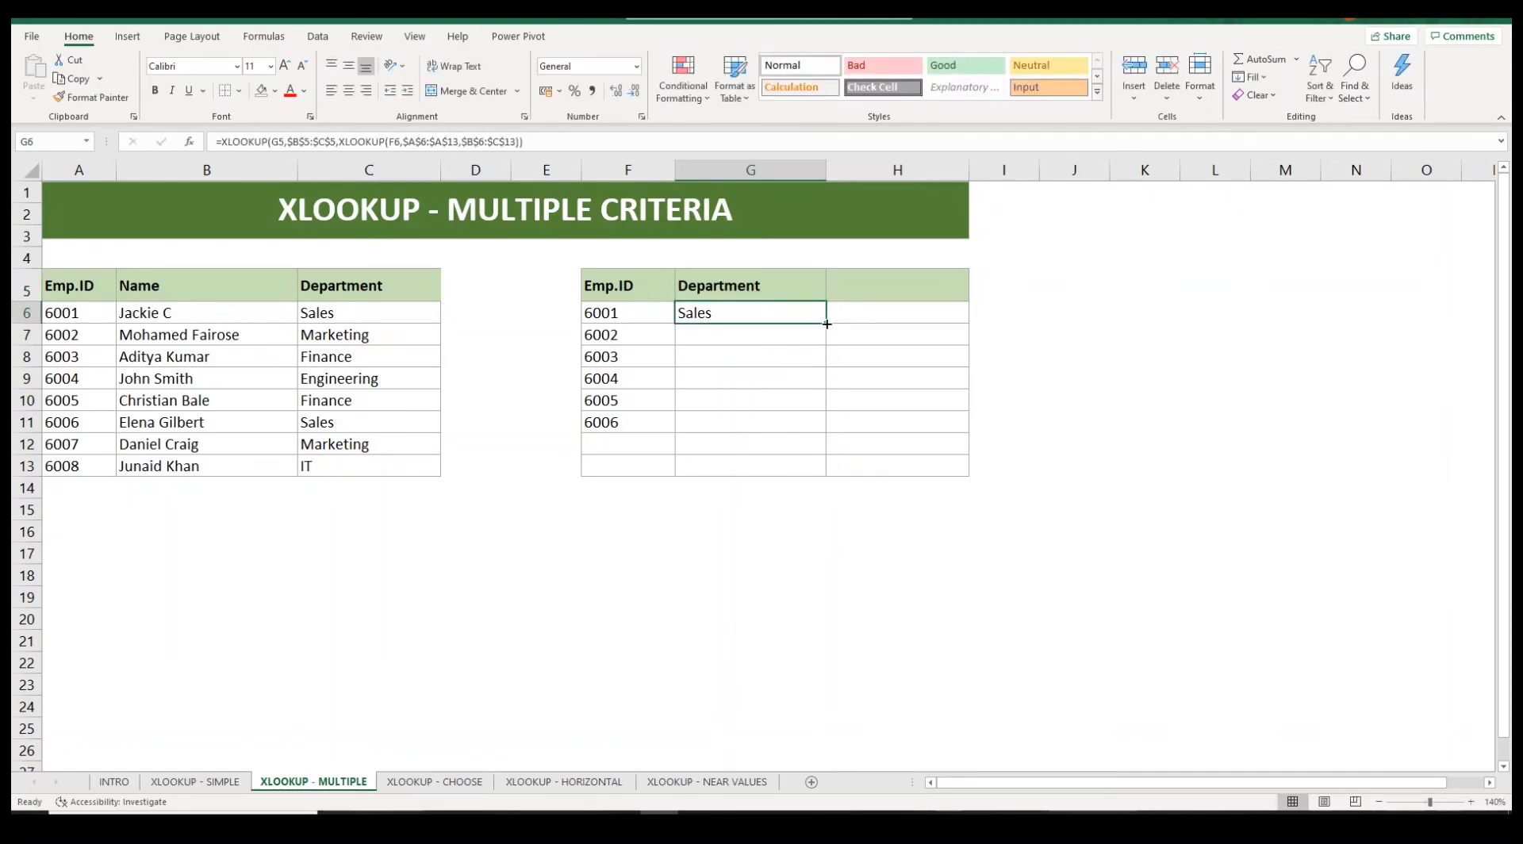
Make the G5 lookup value absolute as $G$5 in the G6 formula and fill the formula down to G11
left_click(279, 141)
key("F4")
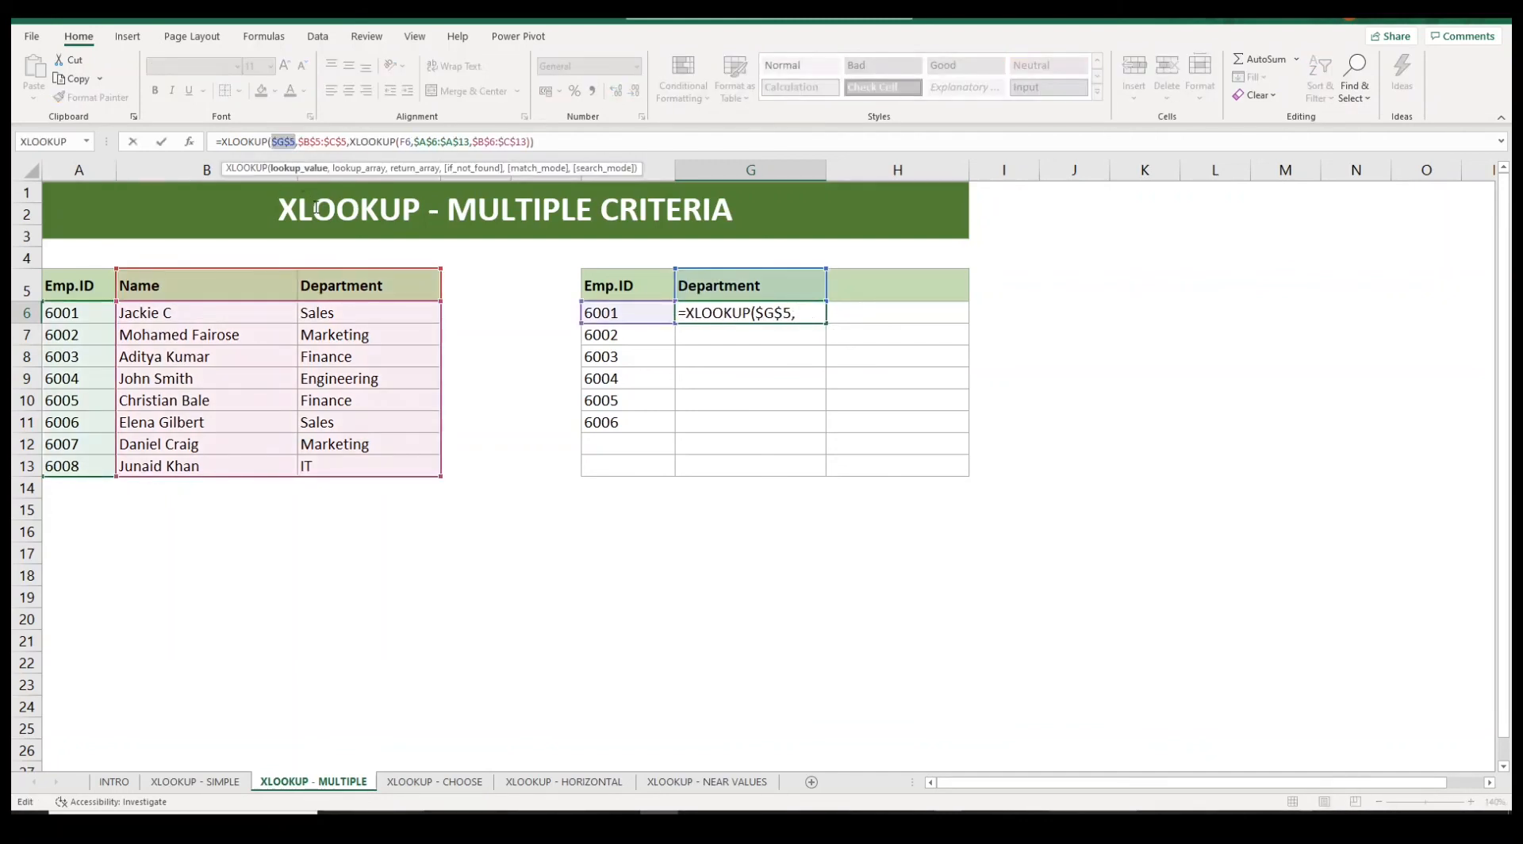
key("Return")
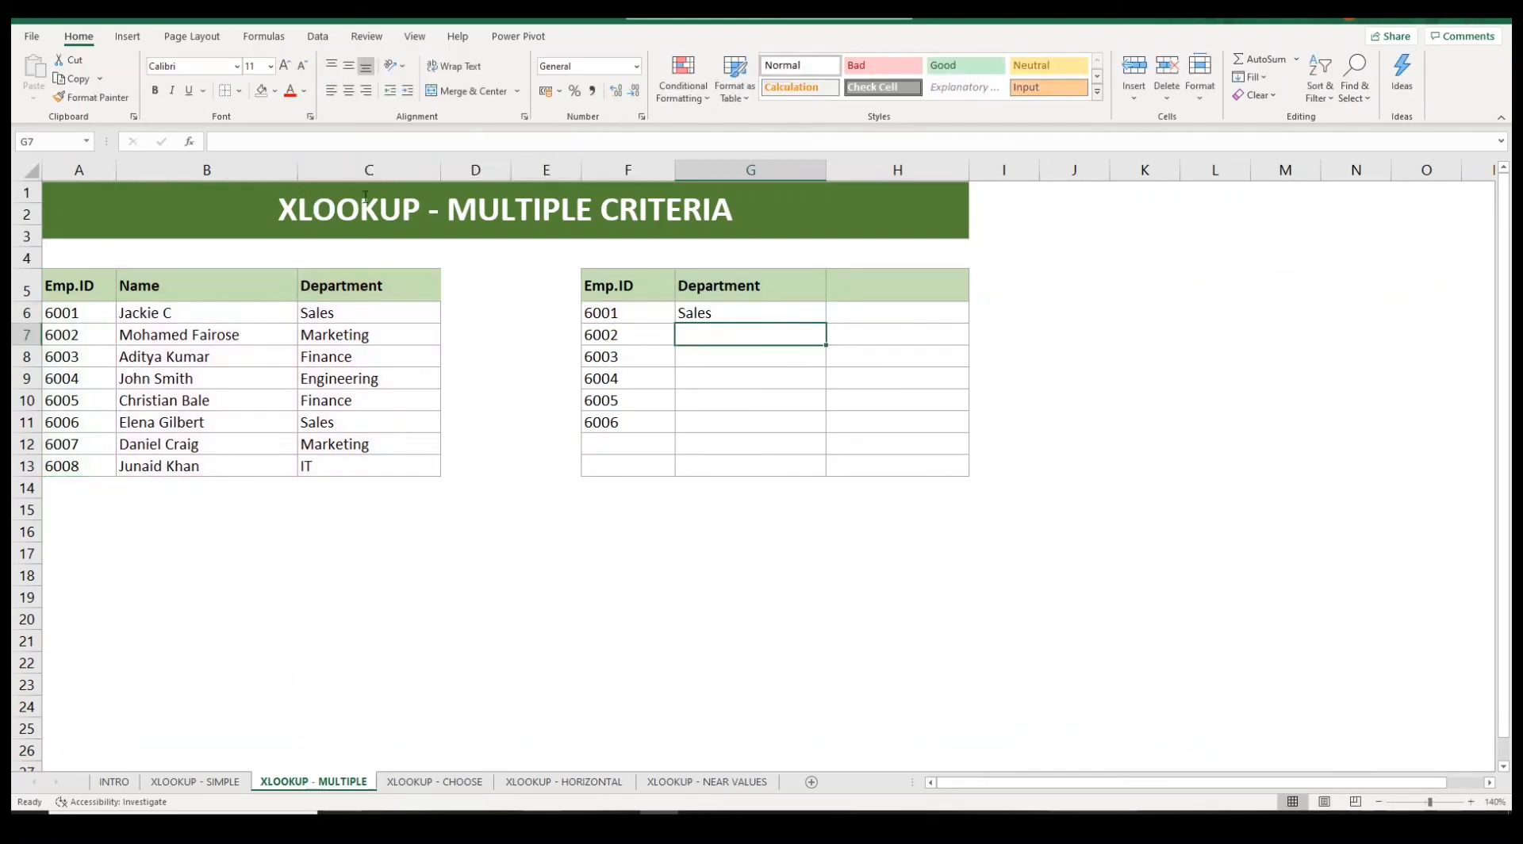
left_click(741, 311)
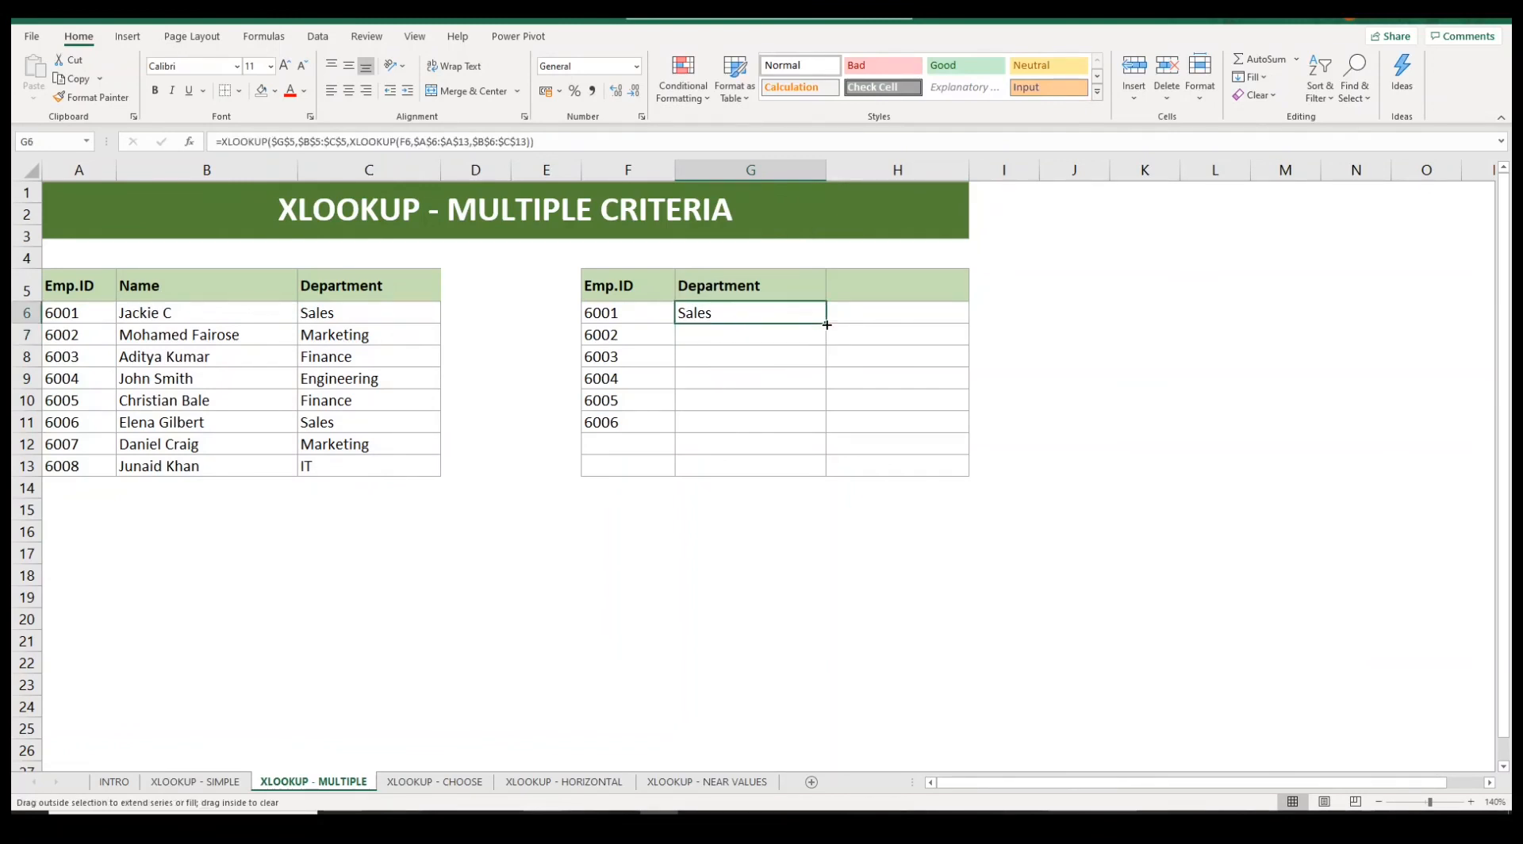
left_click_drag(827, 327, 825, 438)
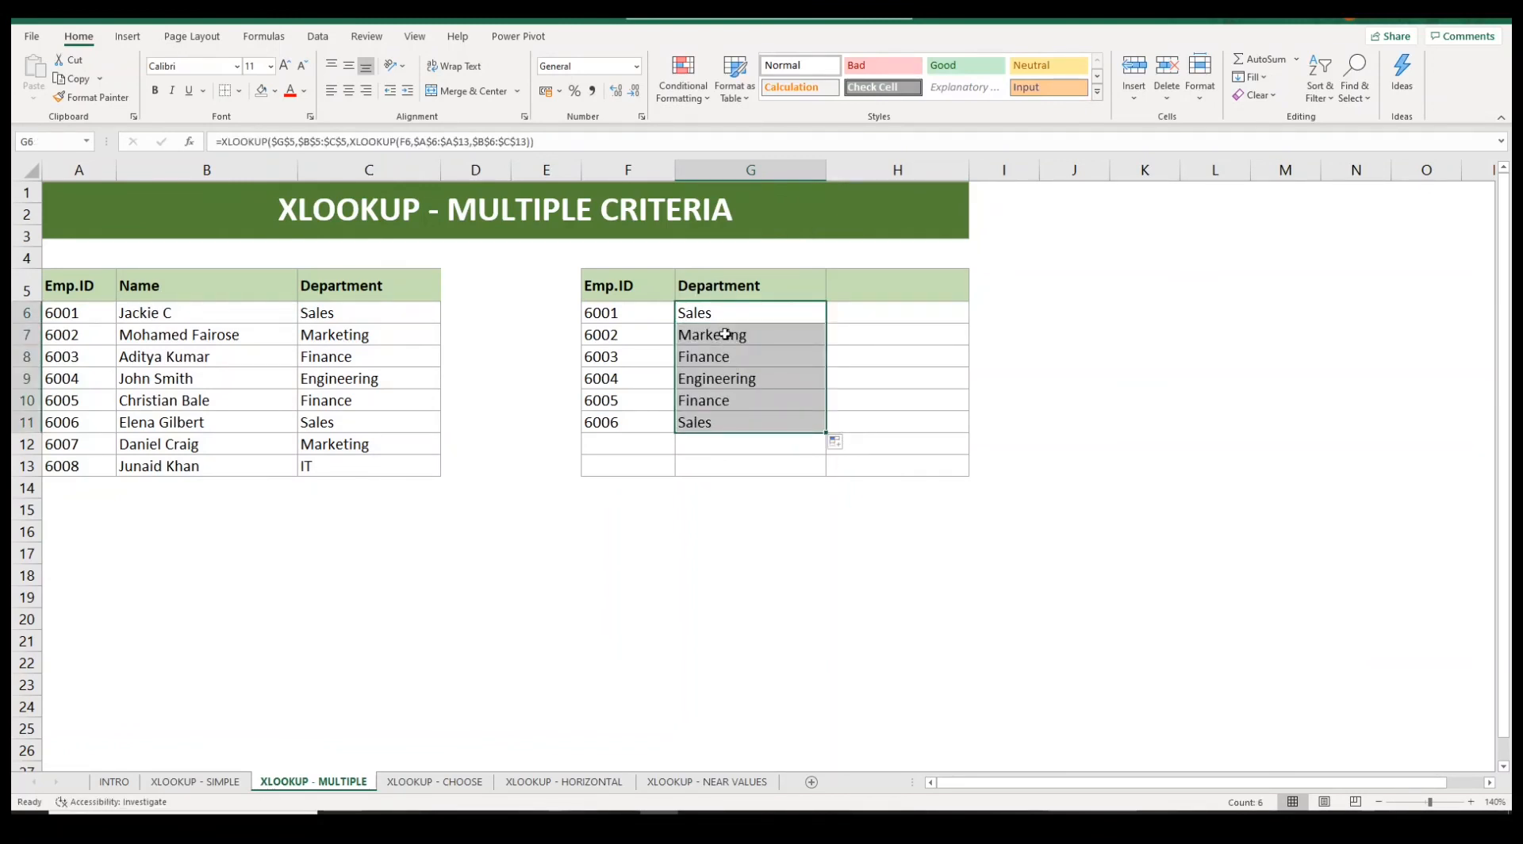
Compare the departments returned for IDs 6002 and 6003 with the source table and review the formula in G6
left_click(726, 334)
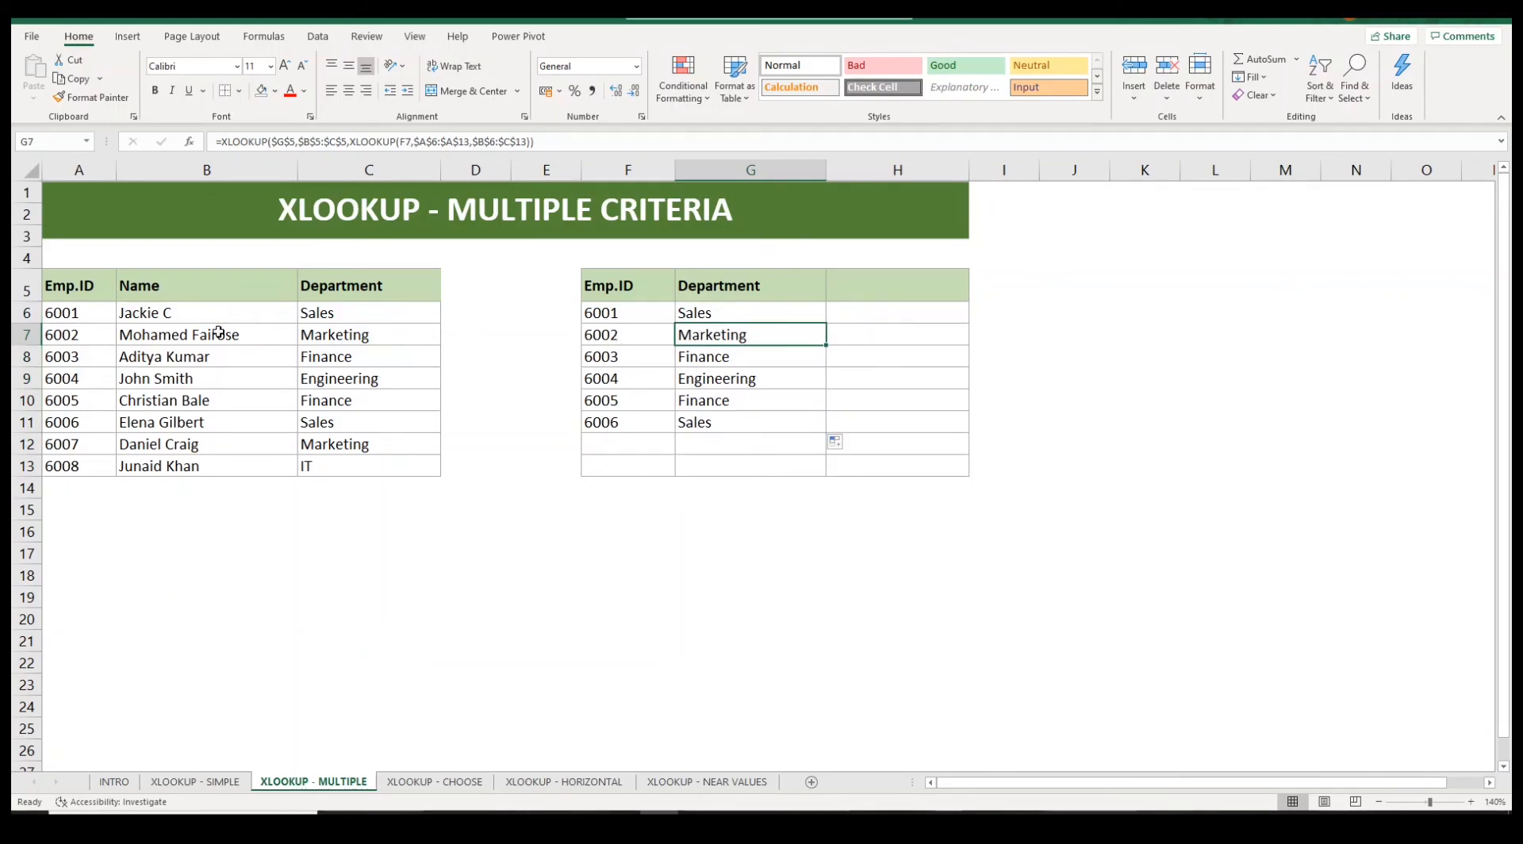
left_click(71, 331)
left_click(381, 337)
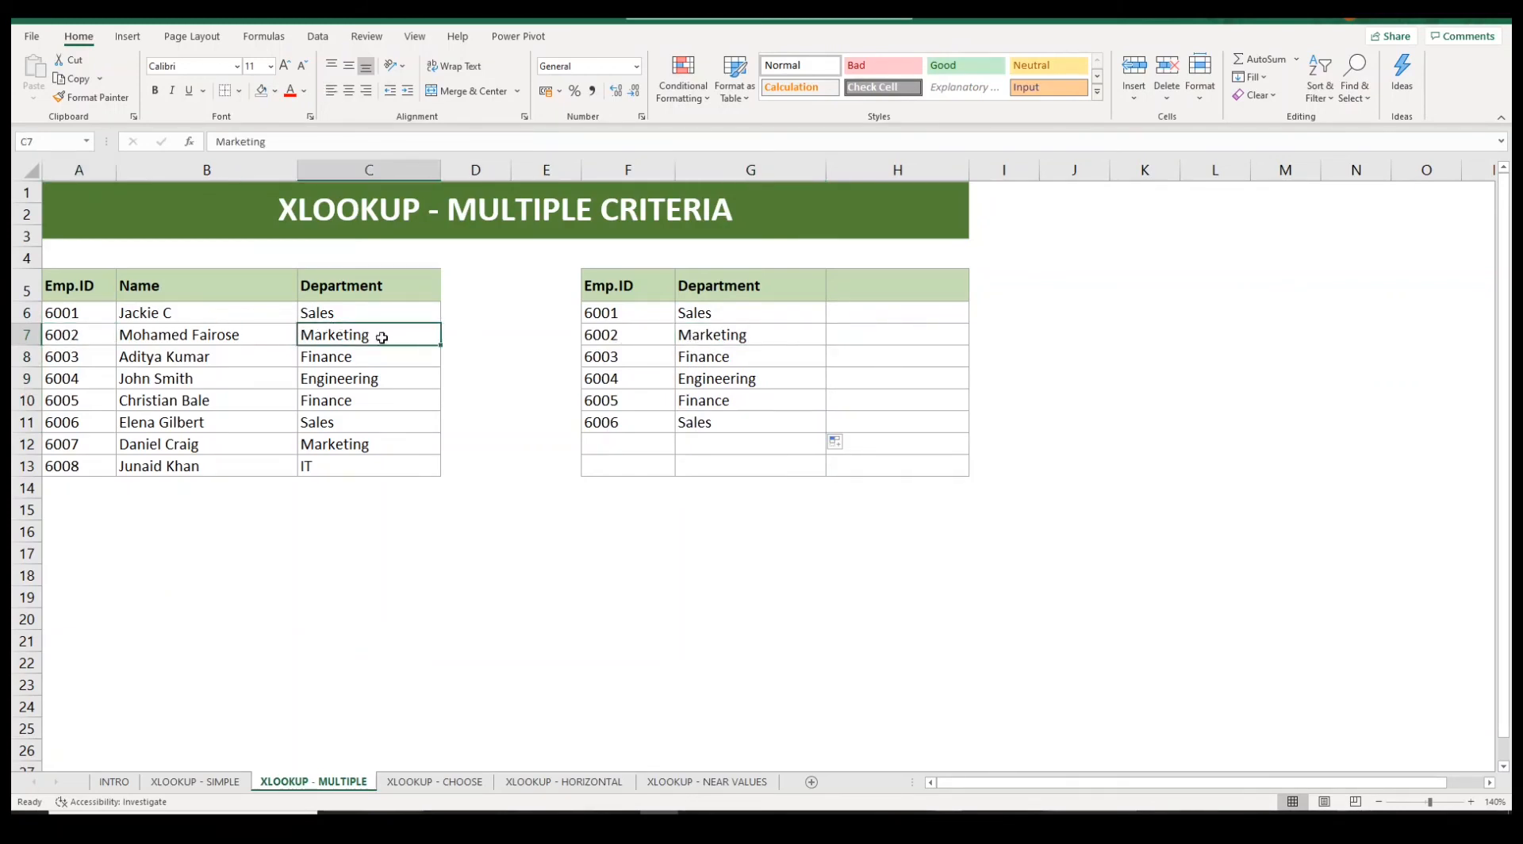
left_click(647, 355)
left_click(726, 356)
key("Home")
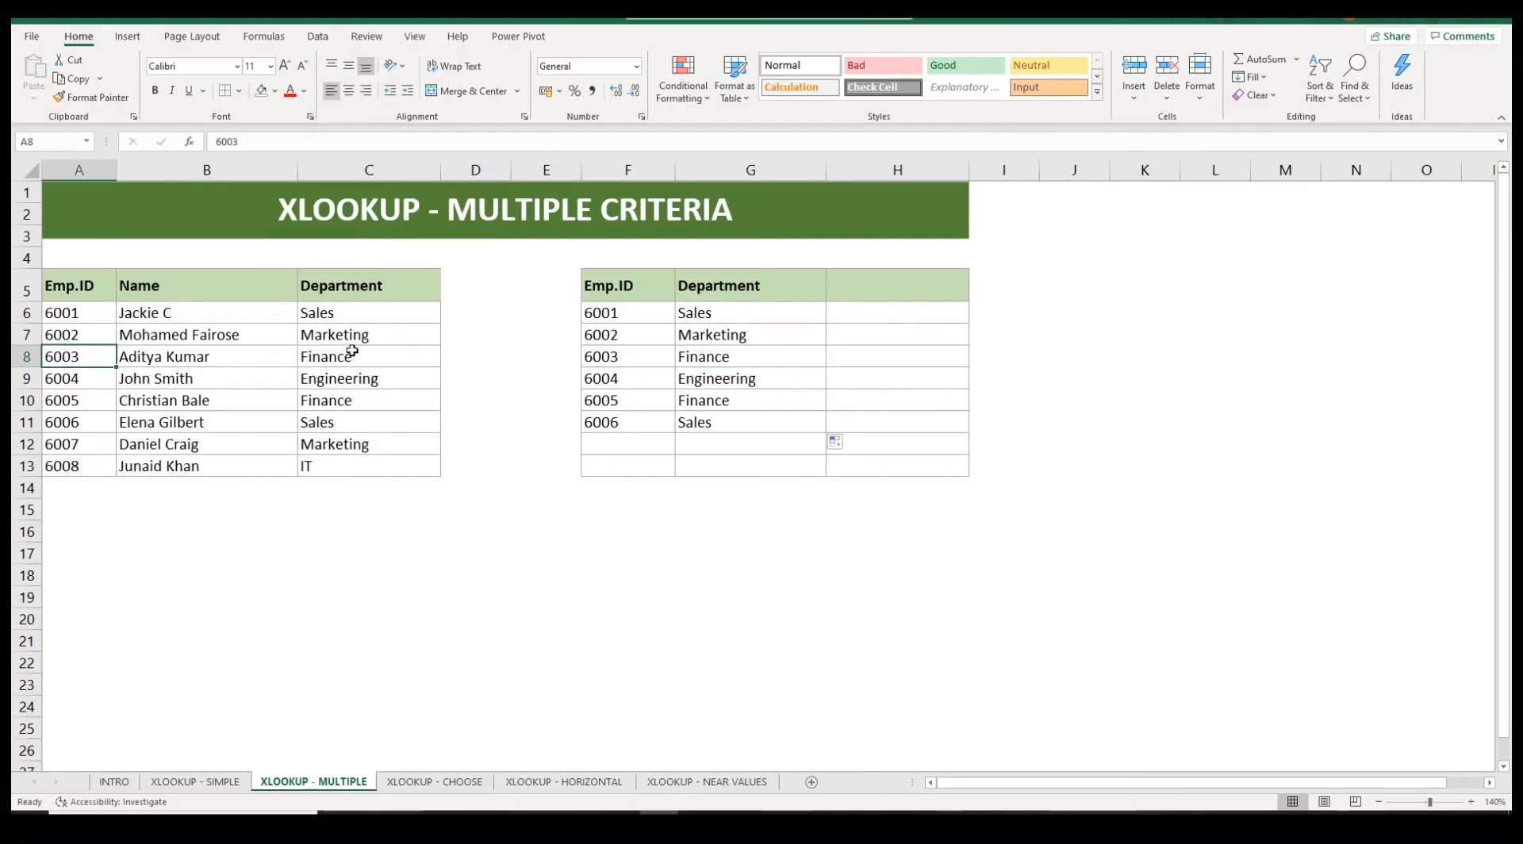
left_click(384, 357)
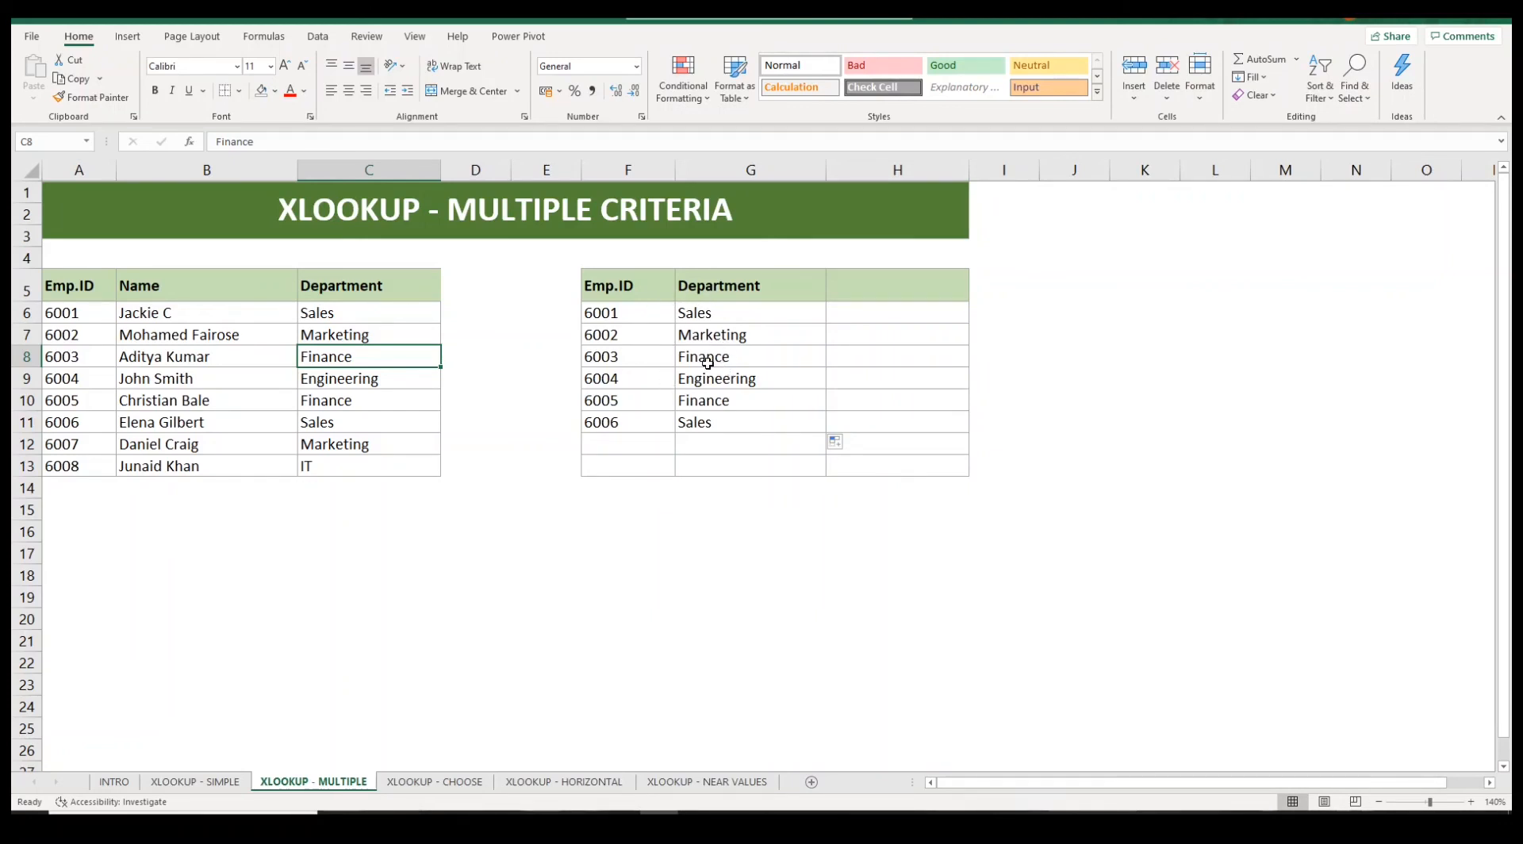
left_click(707, 314)
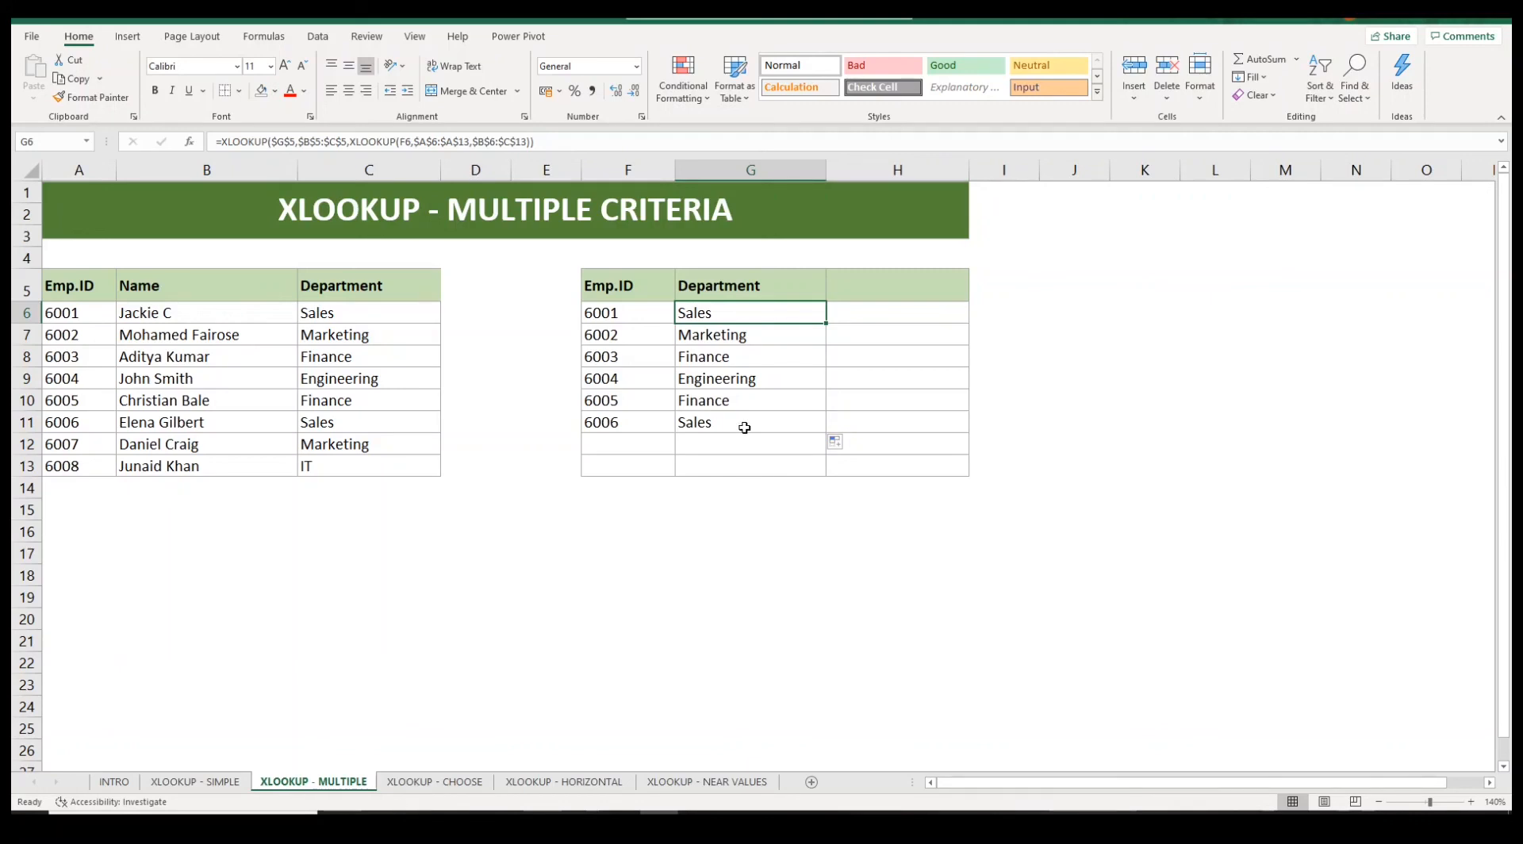
left_click(730, 766)
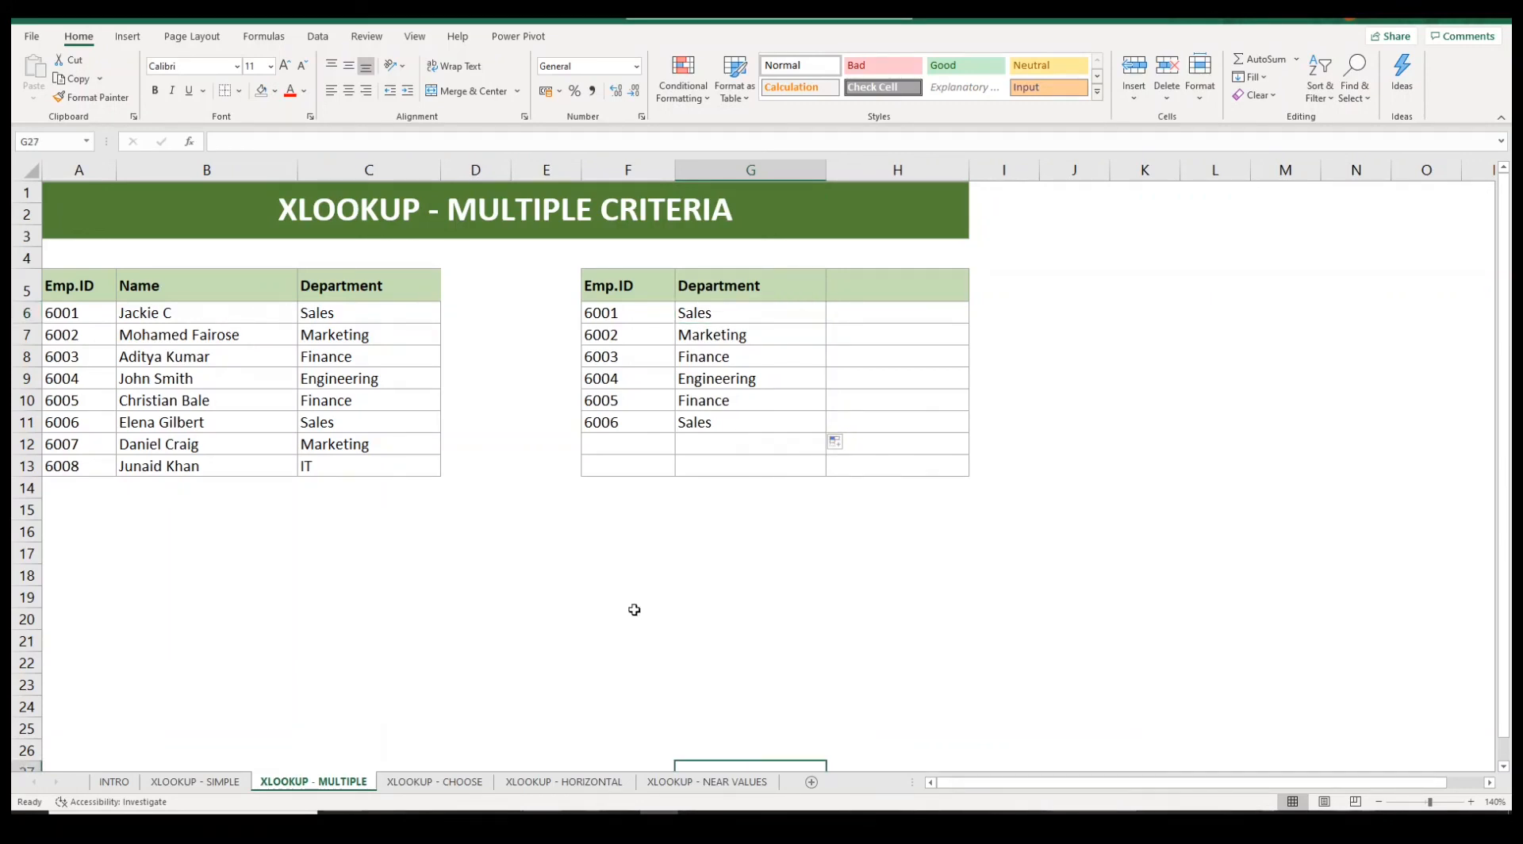